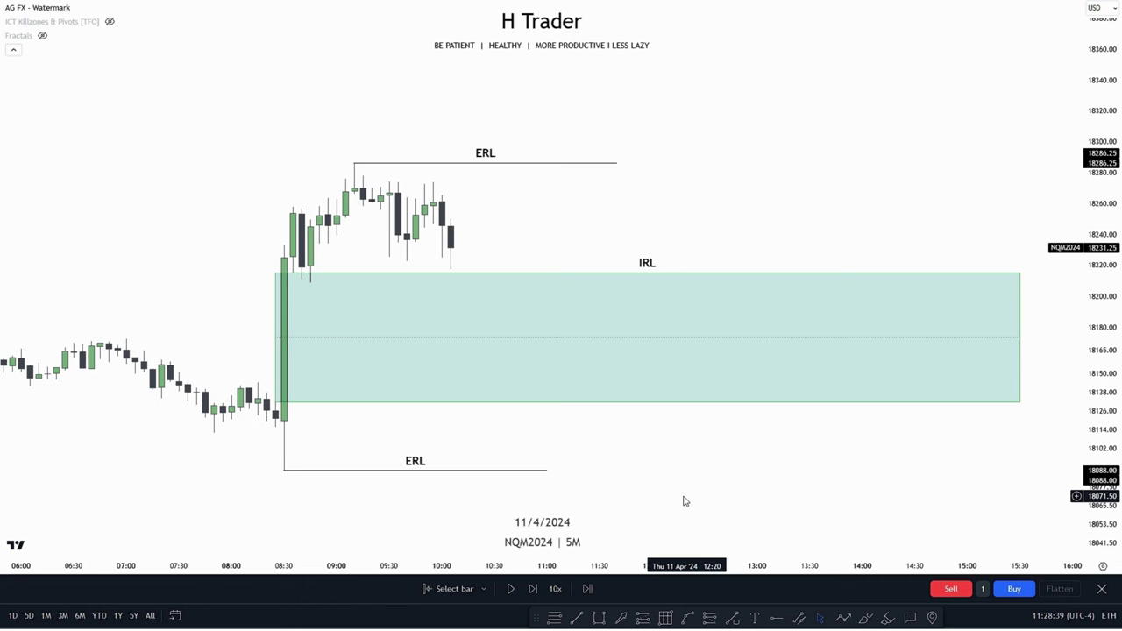
Play the bar replay forward on the 5-minute chart through the retracement into the IRL zone and pause it.
{"action": "left_click_drag", "start_coordinate": [683, 497], "coordinate": [645, 501]}
{"action": "left_click_drag", "start_coordinate": [523, 243], "coordinate": [539, 258]}
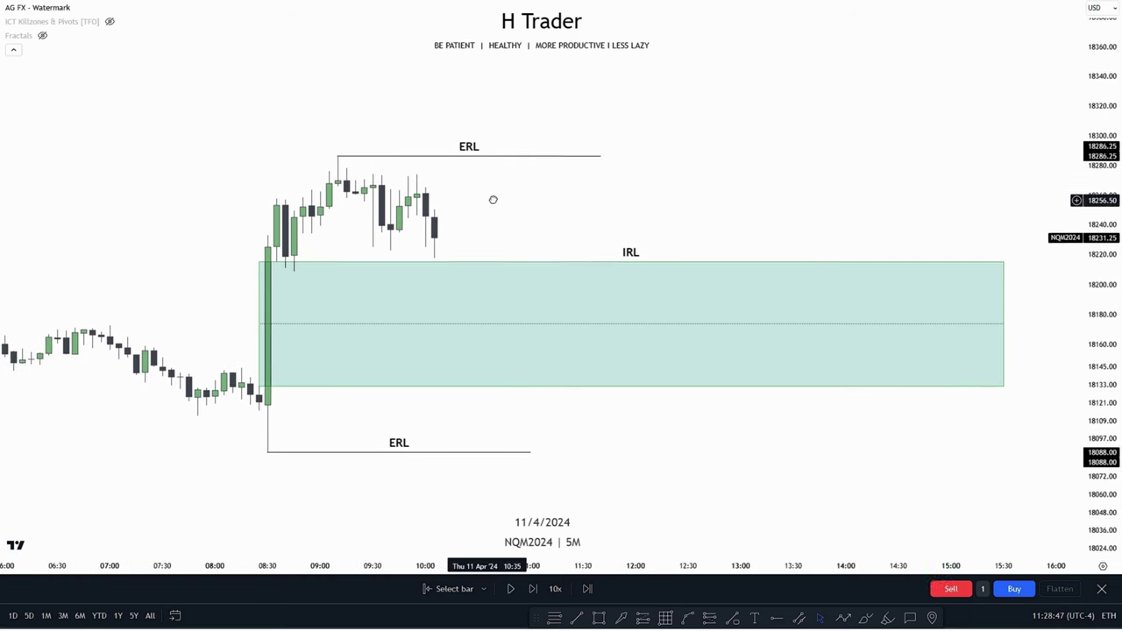
{"action": "left_click_drag", "start_coordinate": [492, 201], "coordinate": [491, 189]}
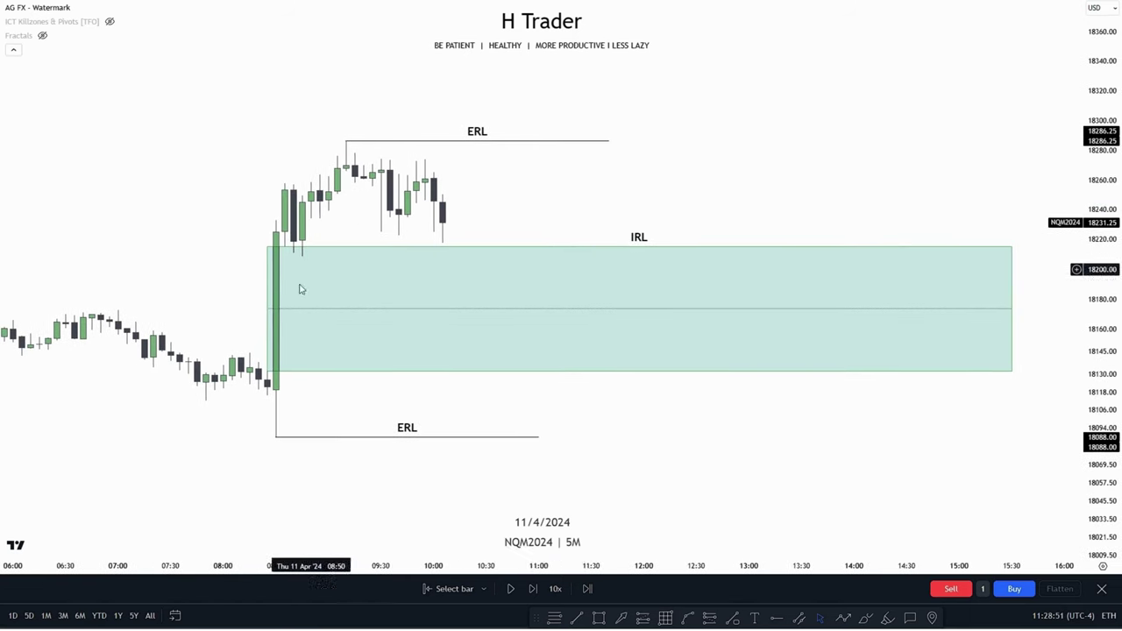
{"action": "left_click_drag", "start_coordinate": [549, 212], "coordinate": [488, 214]}
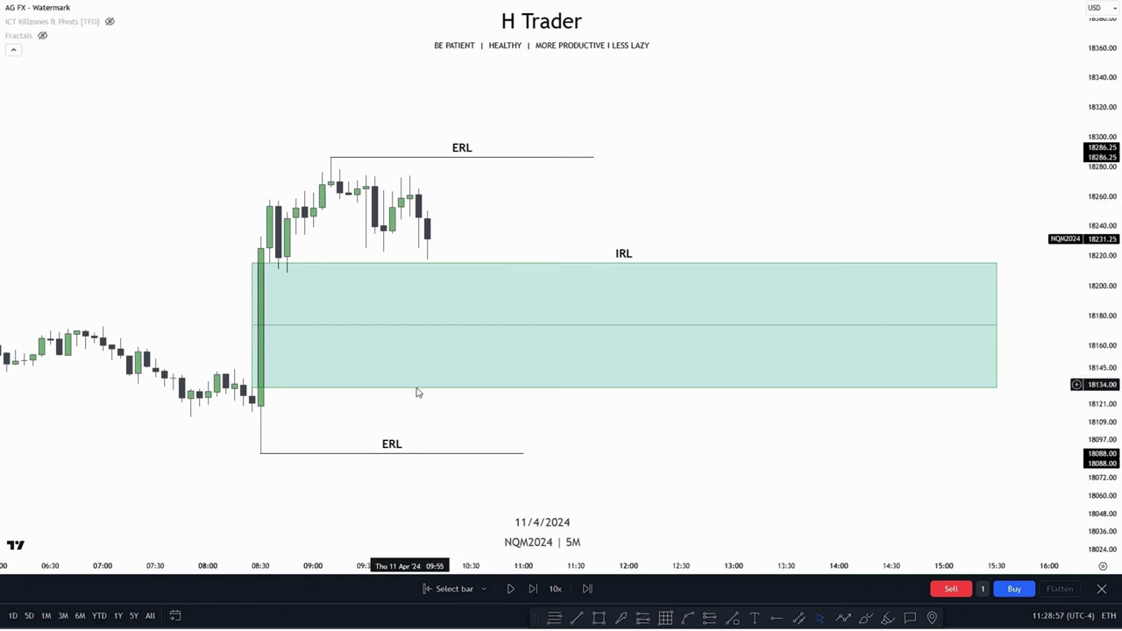
{"action": "left_click_drag", "start_coordinate": [513, 219], "coordinate": [496, 242]}
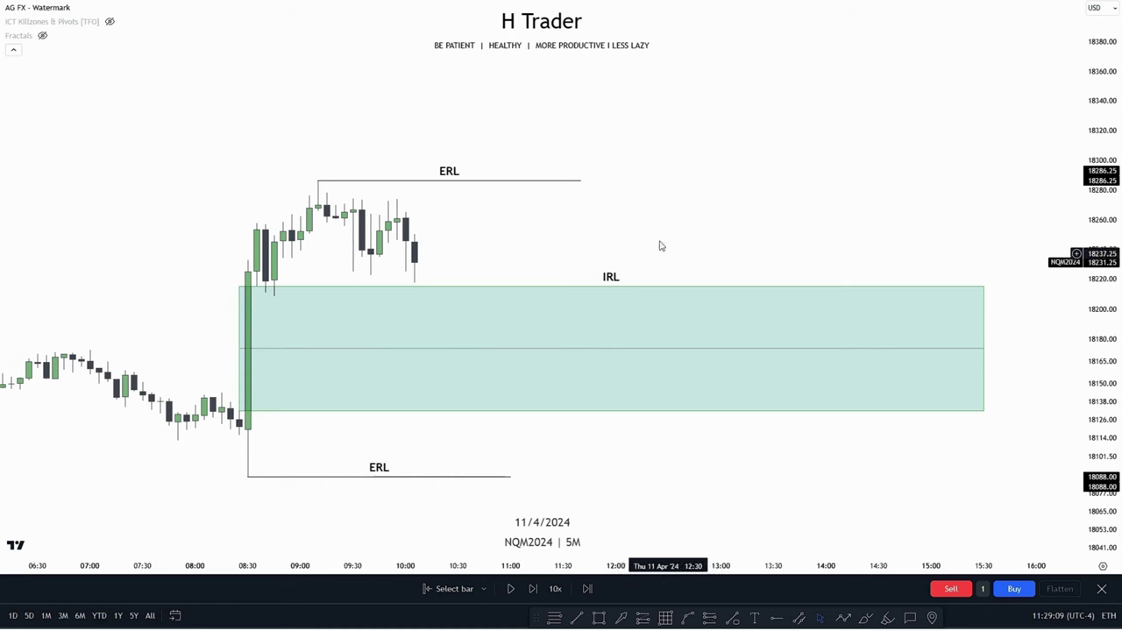
{"action": "left_click", "coordinate": [511, 589]}
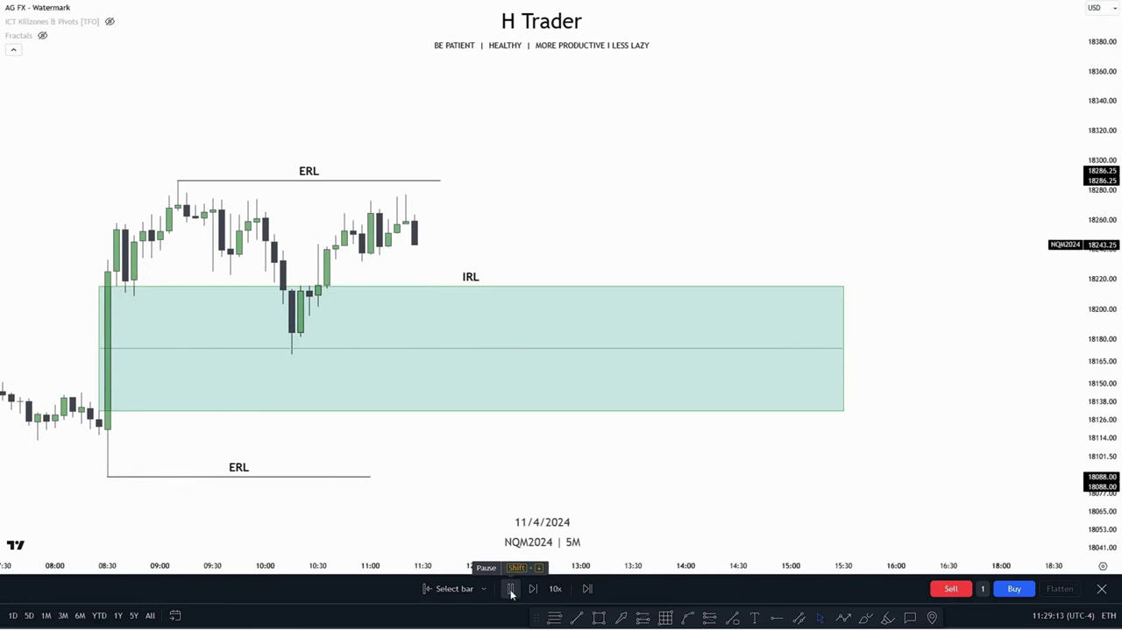
{"action": "left_click", "coordinate": [510, 590]}
{"action": "left_click_drag", "start_coordinate": [430, 505], "coordinate": [603, 500]}
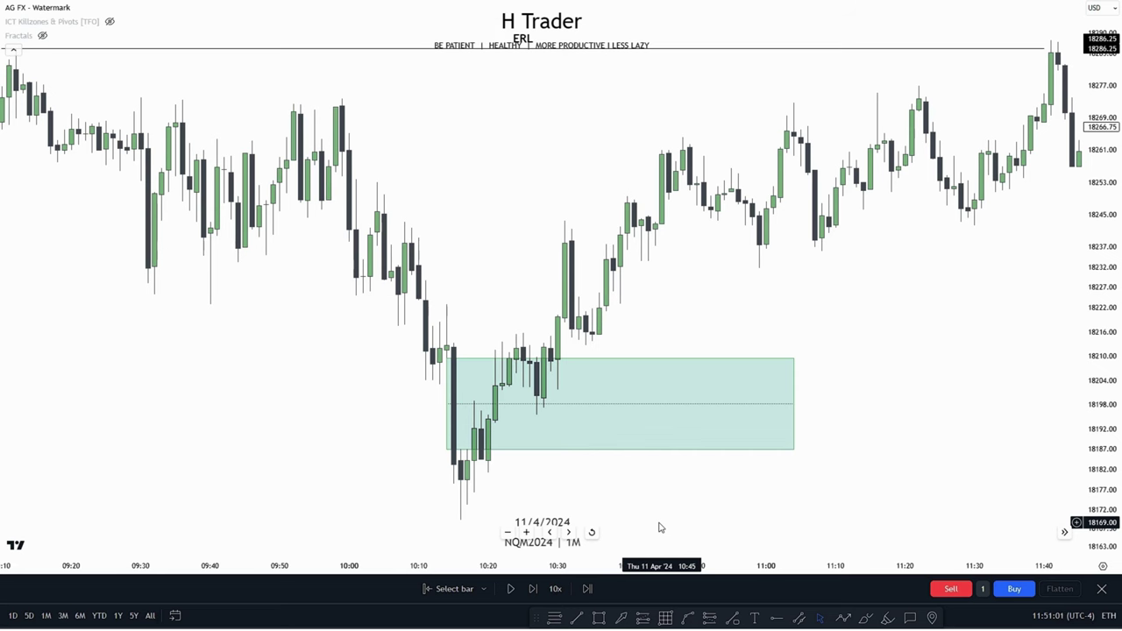
Place a long position on the 1-minute chart with entry at the green zone's upper edge, 18209.50, and stop at 18170.25.
{"action": "scroll", "coordinate": [647, 526], "scroll_direction": "down", "scroll_amount": 5}
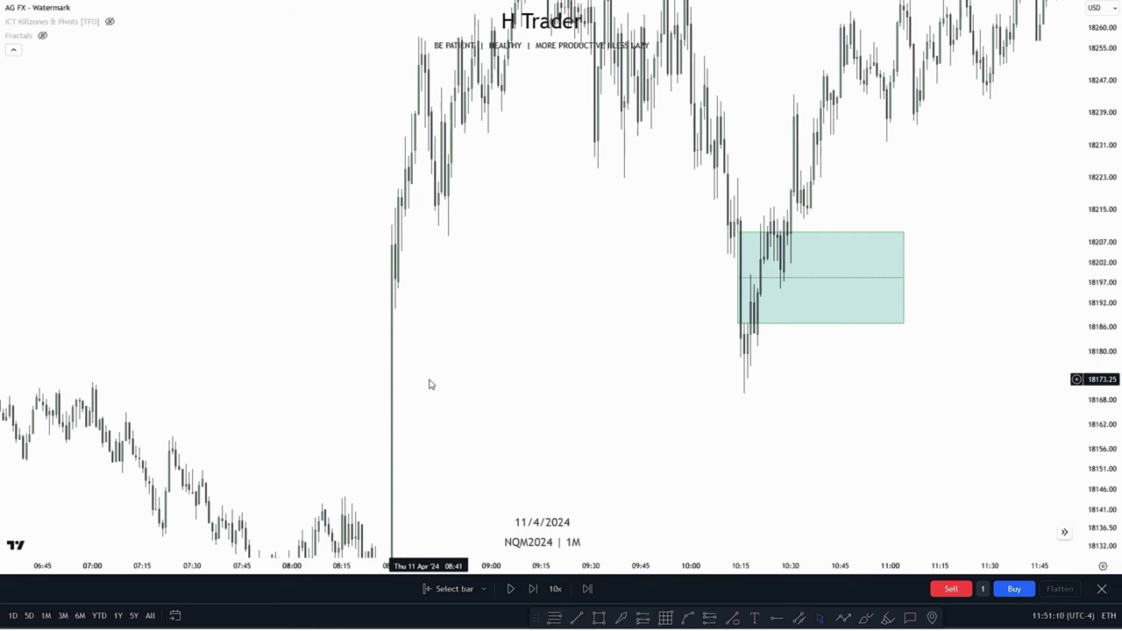
{"action": "scroll", "coordinate": [438, 394], "scroll_direction": "up", "scroll_amount": 5}
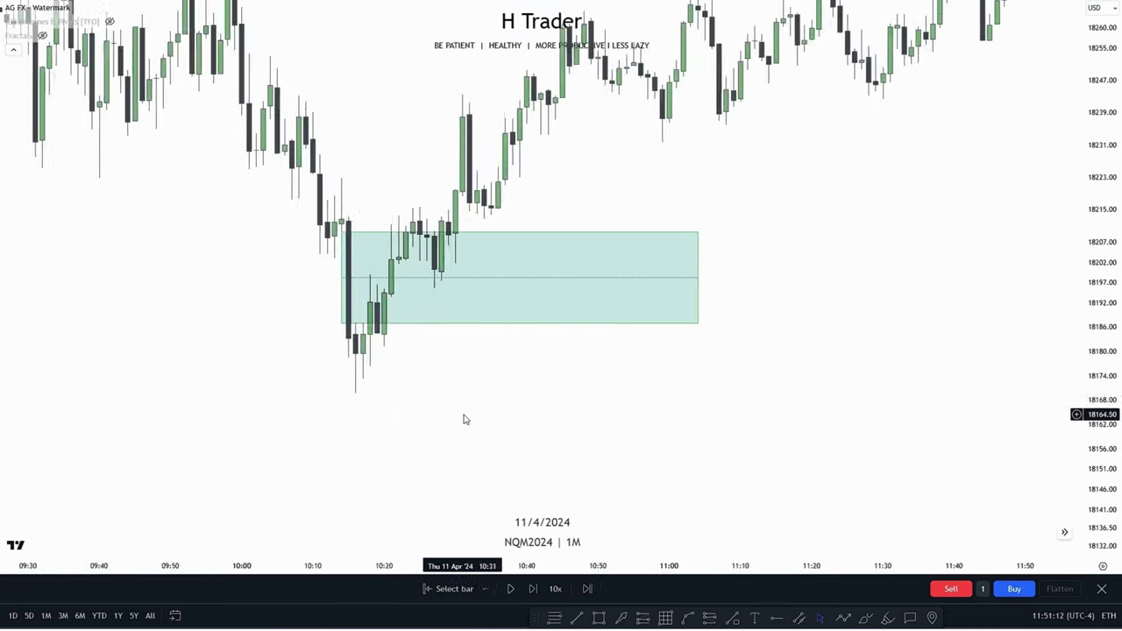
{"action": "left_click_drag", "start_coordinate": [488, 429], "coordinate": [798, 489]}
{"action": "left_click_drag", "start_coordinate": [1099, 436], "coordinate": [1099, 285]}
{"action": "left_click_drag", "start_coordinate": [825, 213], "coordinate": [837, 168]}
{"action": "scroll", "coordinate": [654, 501], "scroll_direction": "up", "scroll_amount": 1}
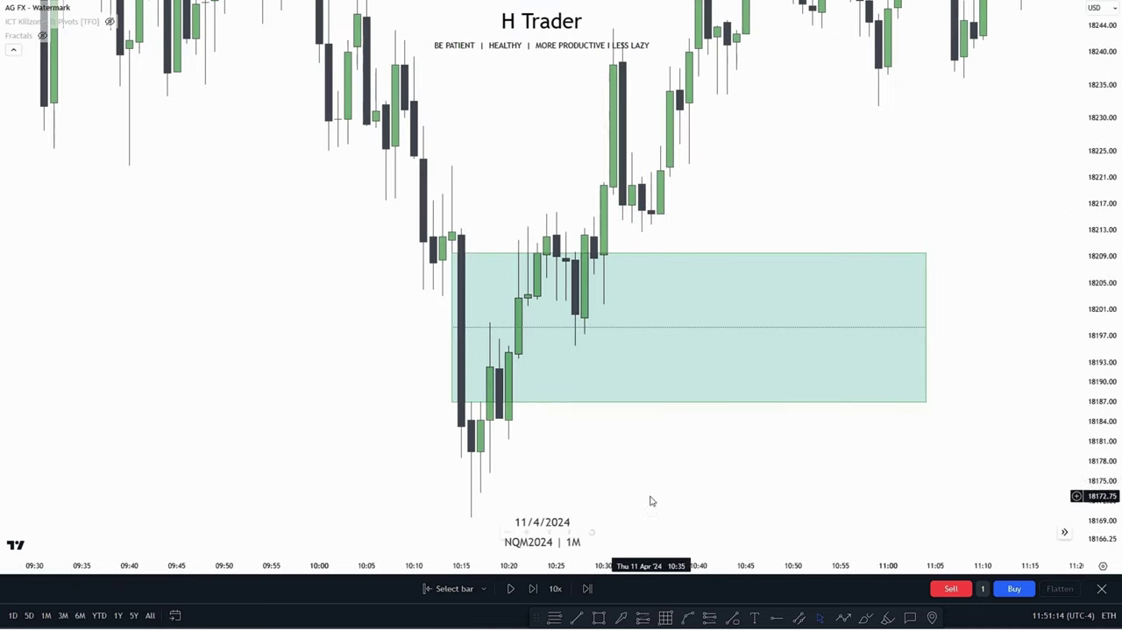
{"action": "left_click_drag", "start_coordinate": [614, 419], "coordinate": [562, 406]}
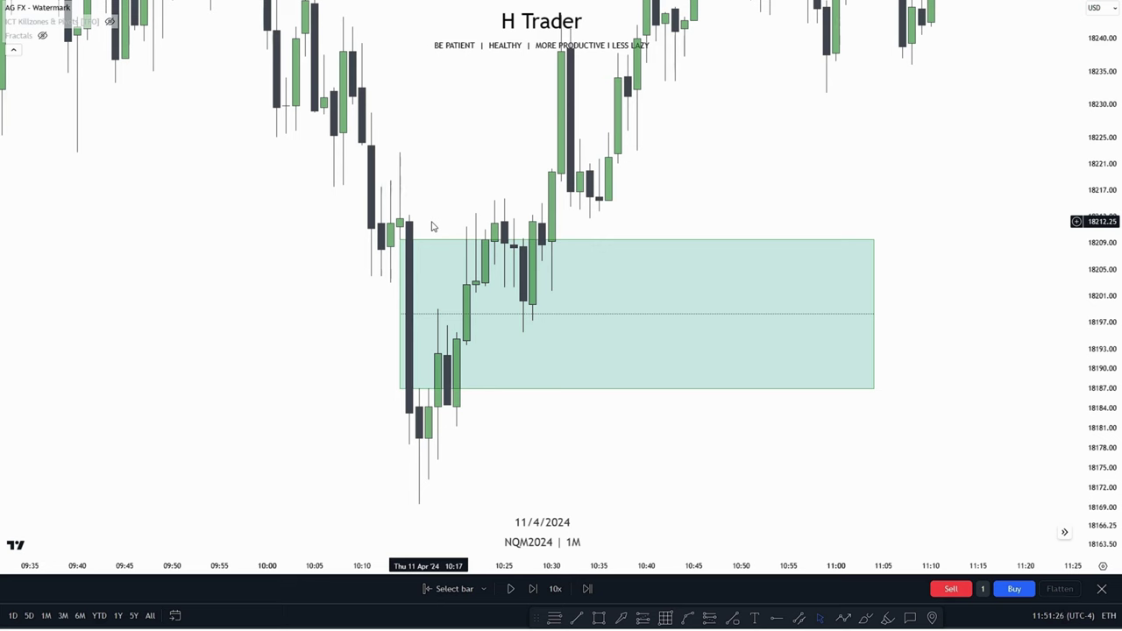
{"action": "left_click", "coordinate": [643, 616]}
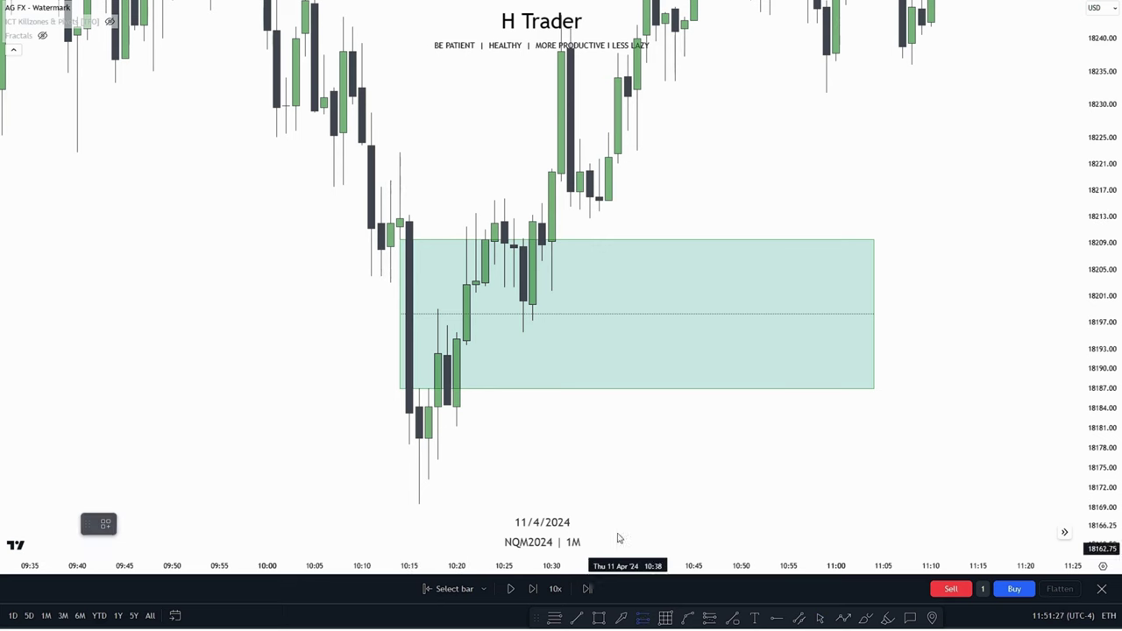
{"action": "left_click", "coordinate": [401, 240]}
{"action": "left_click_drag", "start_coordinate": [401, 382], "coordinate": [698, 525]}
Raise the long position's target to the ERL line at 18286.25.
{"action": "left_click_drag", "start_coordinate": [1092, 289], "coordinate": [1090, 467]}
{"action": "scroll", "coordinate": [949, 443], "scroll_direction": "down", "scroll_amount": 5}
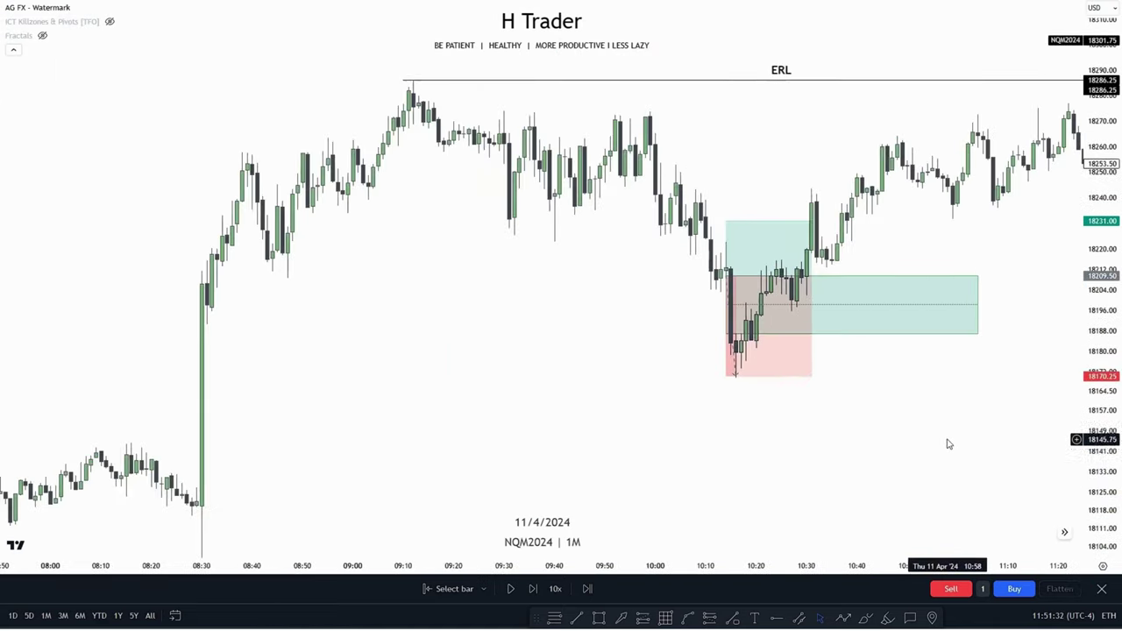
{"action": "left_click_drag", "start_coordinate": [947, 445], "coordinate": [814, 489]}
{"action": "left_click", "coordinate": [580, 265]}
{"action": "left_click_drag", "start_coordinate": [580, 265], "coordinate": [580, 123]}
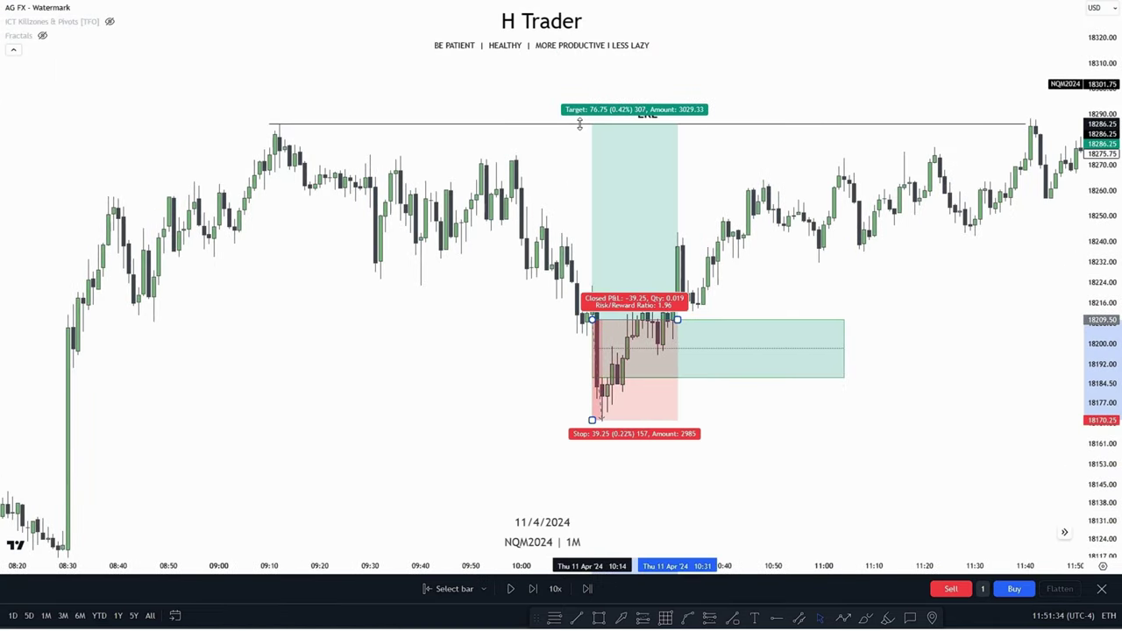
{"action": "left_click_drag", "start_coordinate": [1091, 283], "coordinate": [1090, 156]}
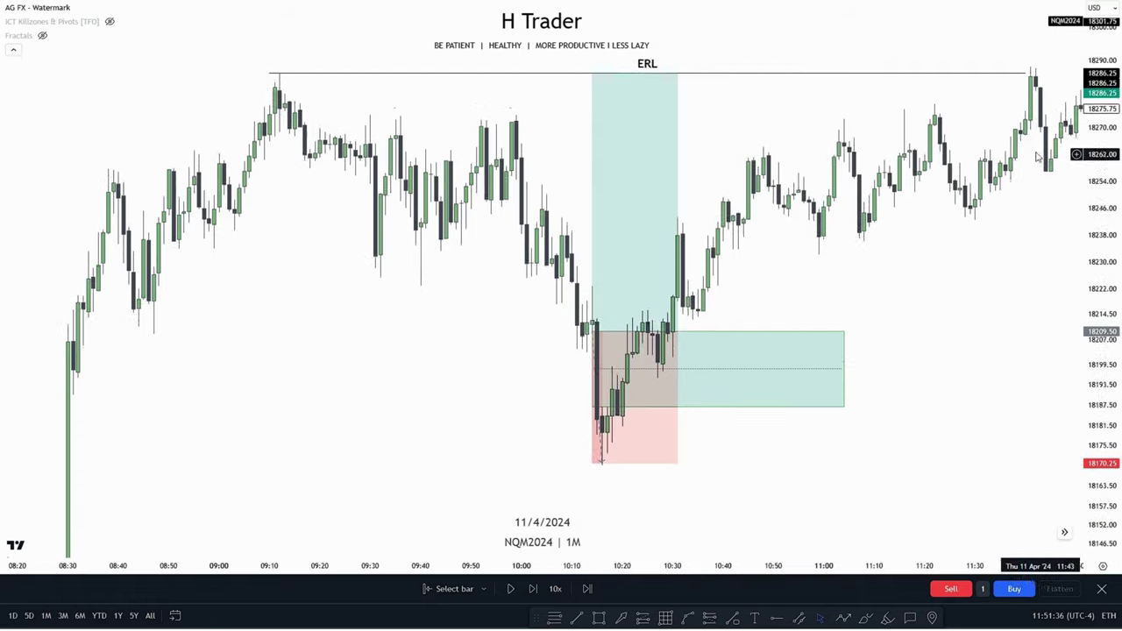
{"action": "scroll", "coordinate": [899, 269], "scroll_direction": "up", "scroll_amount": 3}
{"action": "left_click_drag", "start_coordinate": [900, 282], "coordinate": [895, 304]}
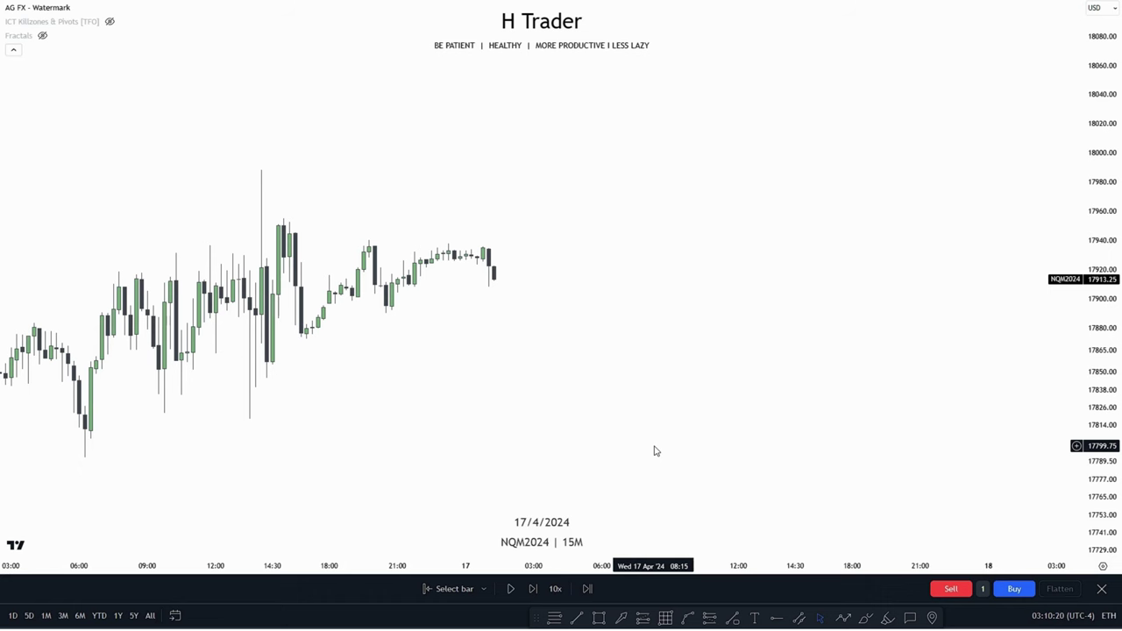
Draw a horizontal trend line from the 16 April 06:15 low at 17792.00 to beyond the latest candle.
{"action": "scroll", "coordinate": [655, 450], "scroll_direction": "down", "scroll_amount": 3}
{"action": "left_click_drag", "start_coordinate": [667, 424], "coordinate": [569, 362]}
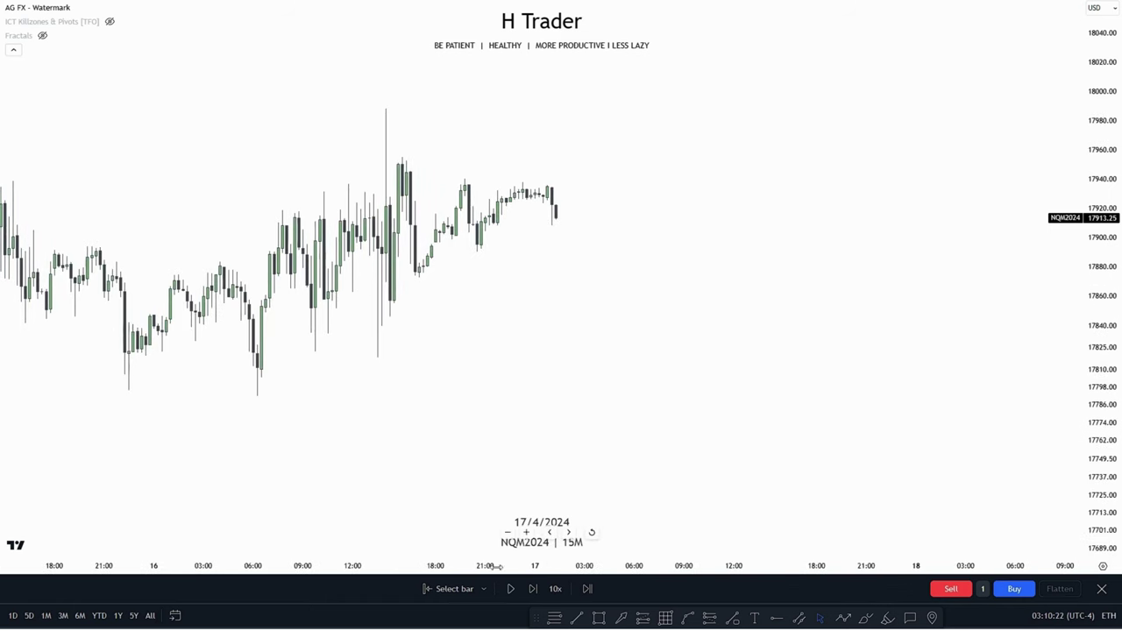
{"action": "left_click", "coordinate": [576, 620]}
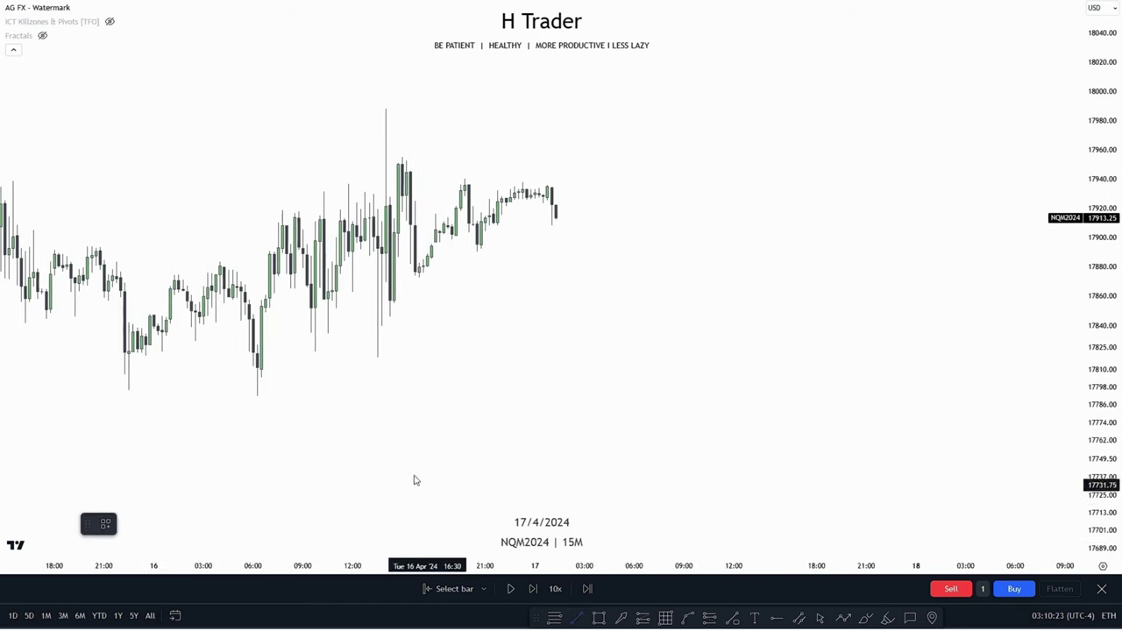
{"action": "left_click", "coordinate": [254, 397]}
{"action": "left_click", "coordinate": [257, 397]}
{"action": "left_click_drag", "start_coordinate": [254, 367], "coordinate": [675, 439]}
Apply the ERL template to the new trend line at the low.
{"action": "right_click", "coordinate": [676, 398]}
{"action": "mouse_move", "coordinate": [707, 367]}
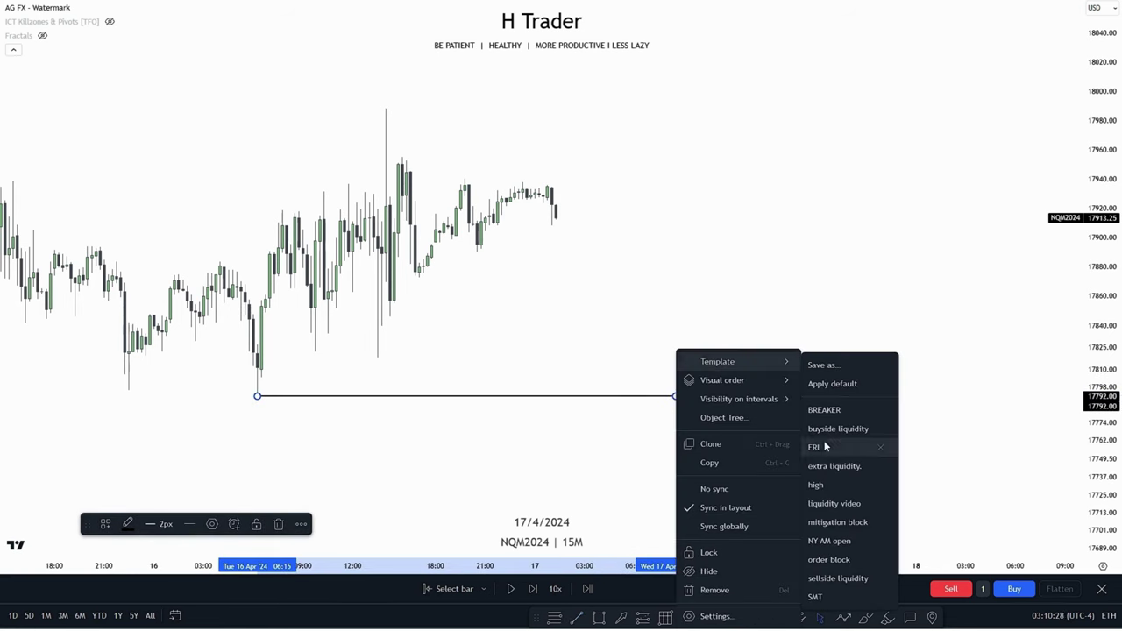
{"action": "left_click", "coordinate": [826, 447]}
{"action": "left_click", "coordinate": [710, 384]}
{"action": "left_click_drag", "start_coordinate": [738, 374], "coordinate": [841, 421]}
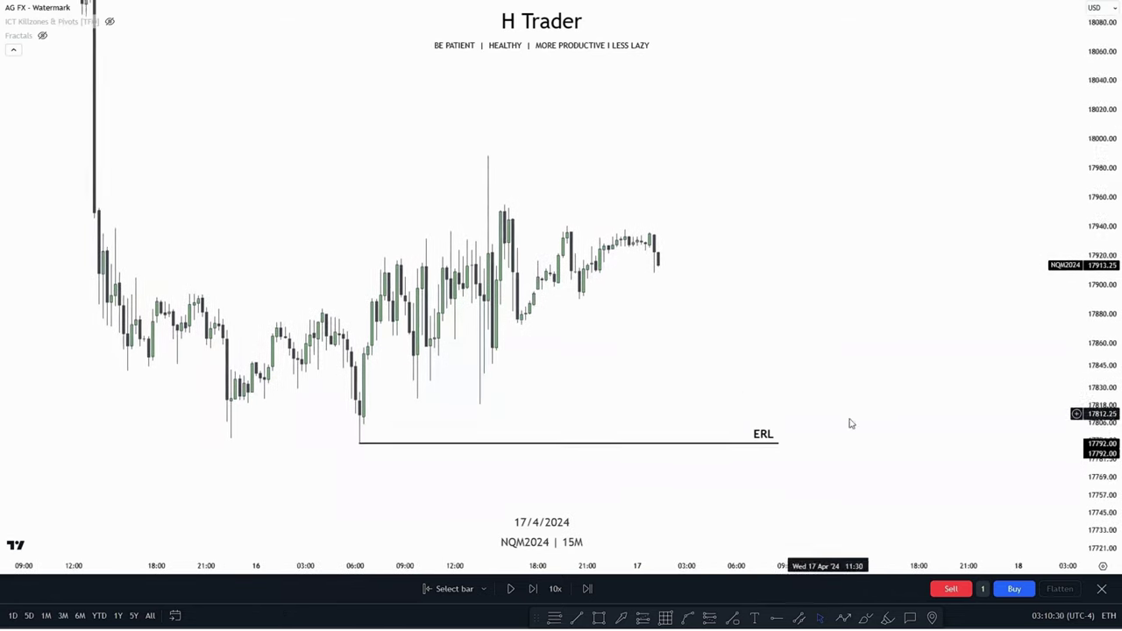
Play the 15-minute replay forward until price trades below the ERL line.
{"action": "left_click_drag", "start_coordinate": [1099, 430], "coordinate": [1098, 372]}
{"action": "scroll", "coordinate": [958, 376], "scroll_direction": "up", "scroll_amount": 2}
{"action": "left_click_drag", "start_coordinate": [897, 379], "coordinate": [812, 342]}
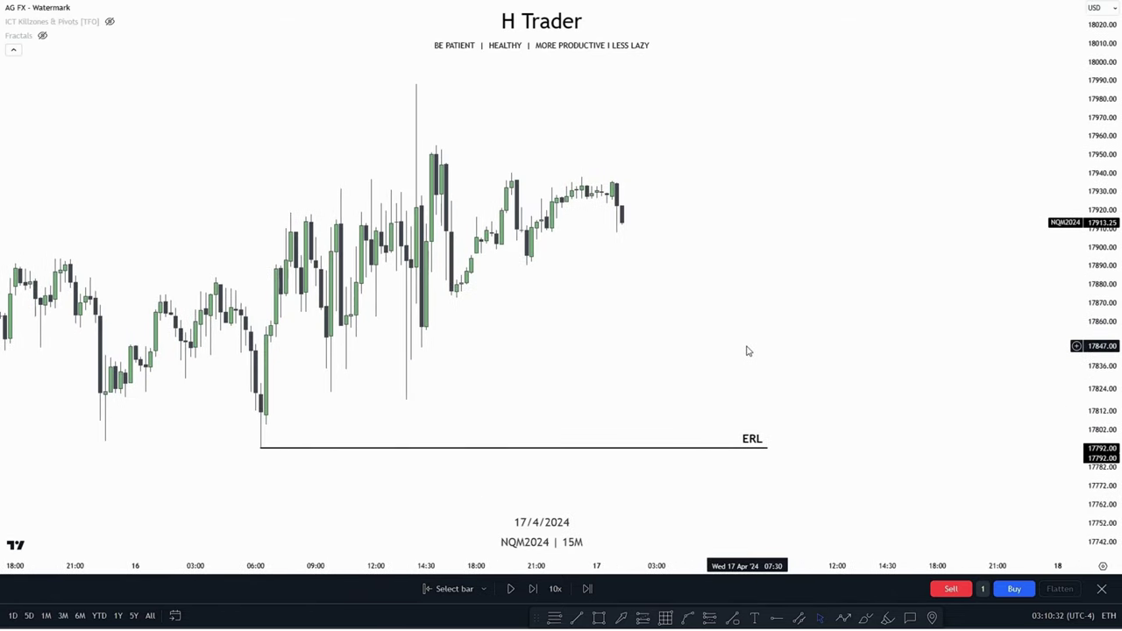
{"action": "left_click", "coordinate": [511, 590]}
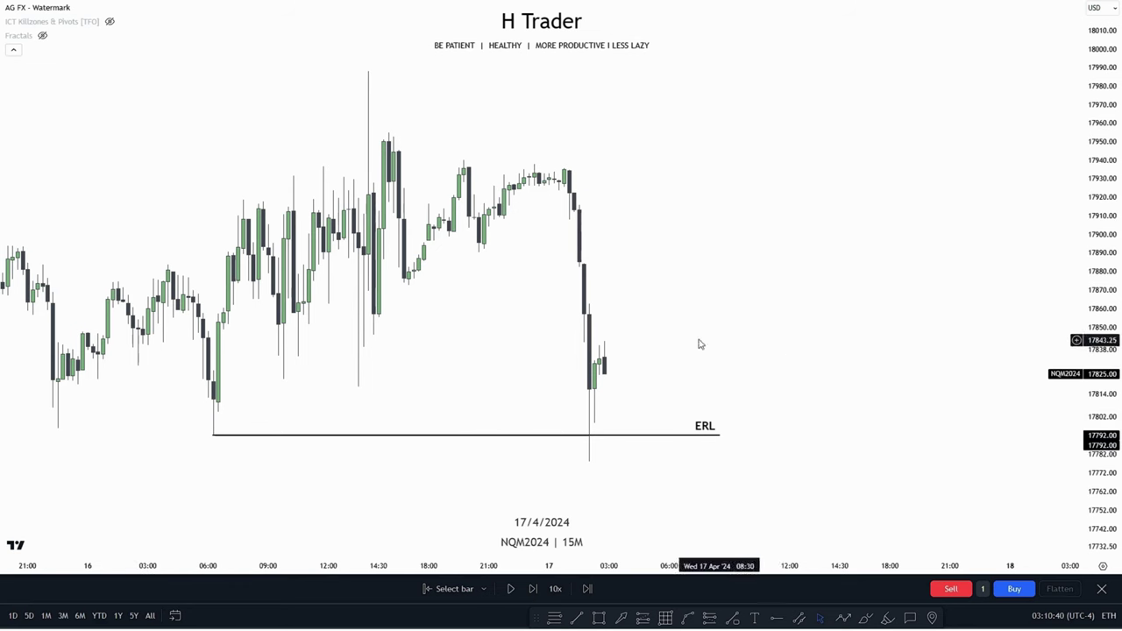
Draw a Fibonacci retracement from the 16 April 14:00 high at 17988.00 to the 17 April 02:00 low at 17778.00.
{"action": "left_click_drag", "start_coordinate": [506, 371], "coordinate": [491, 403]}
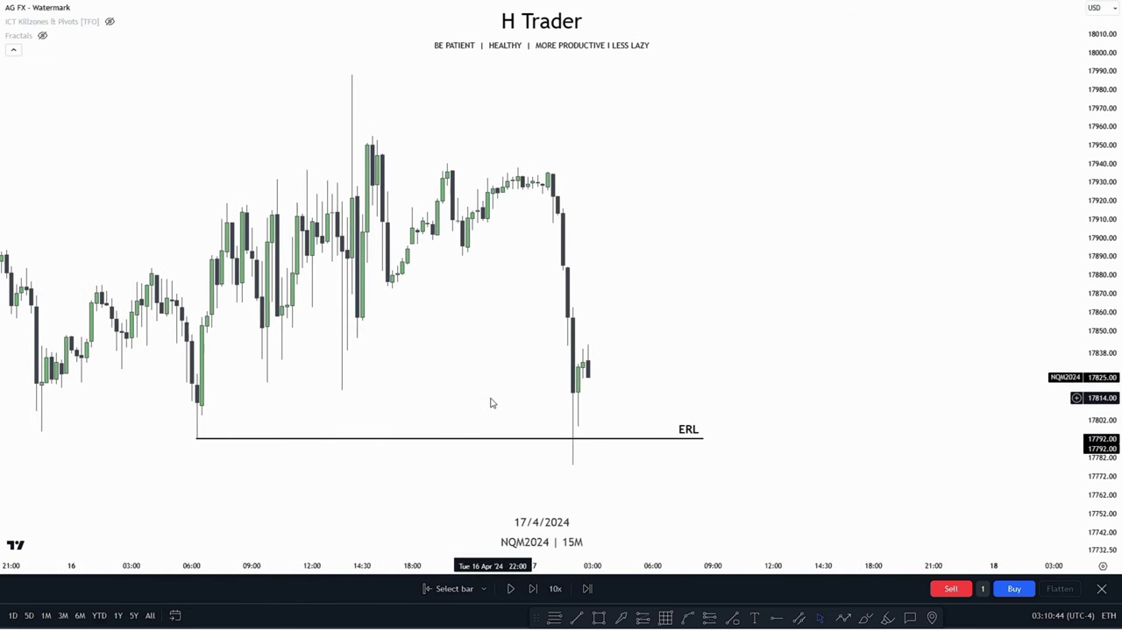
{"action": "scroll", "coordinate": [566, 363], "scroll_direction": "down", "scroll_amount": 3}
{"action": "scroll", "coordinate": [629, 374], "scroll_direction": "up", "scroll_amount": 5}
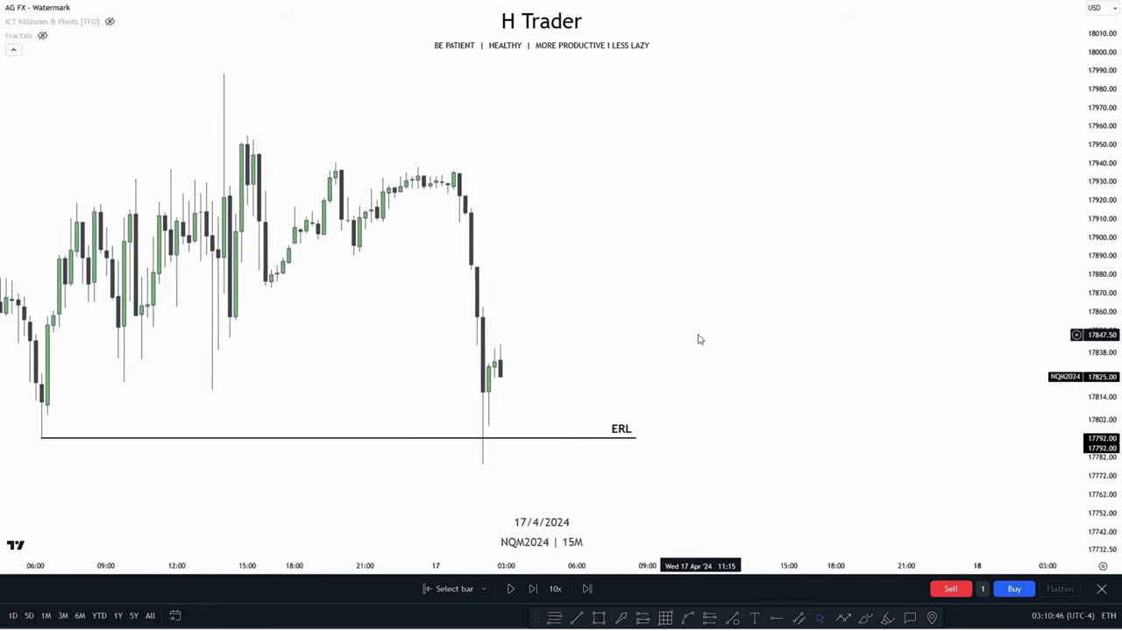
{"action": "left_click_drag", "start_coordinate": [700, 338], "coordinate": [734, 355]}
{"action": "left_click_drag", "start_coordinate": [740, 307], "coordinate": [775, 249]}
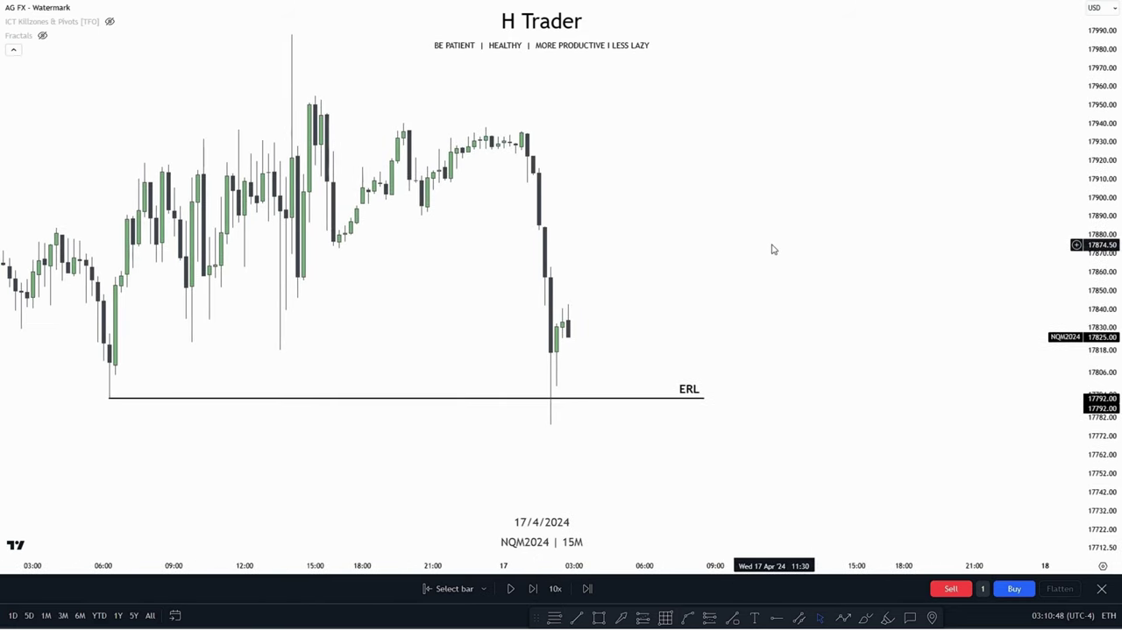
{"action": "left_click_drag", "start_coordinate": [693, 330], "coordinate": [702, 358]}
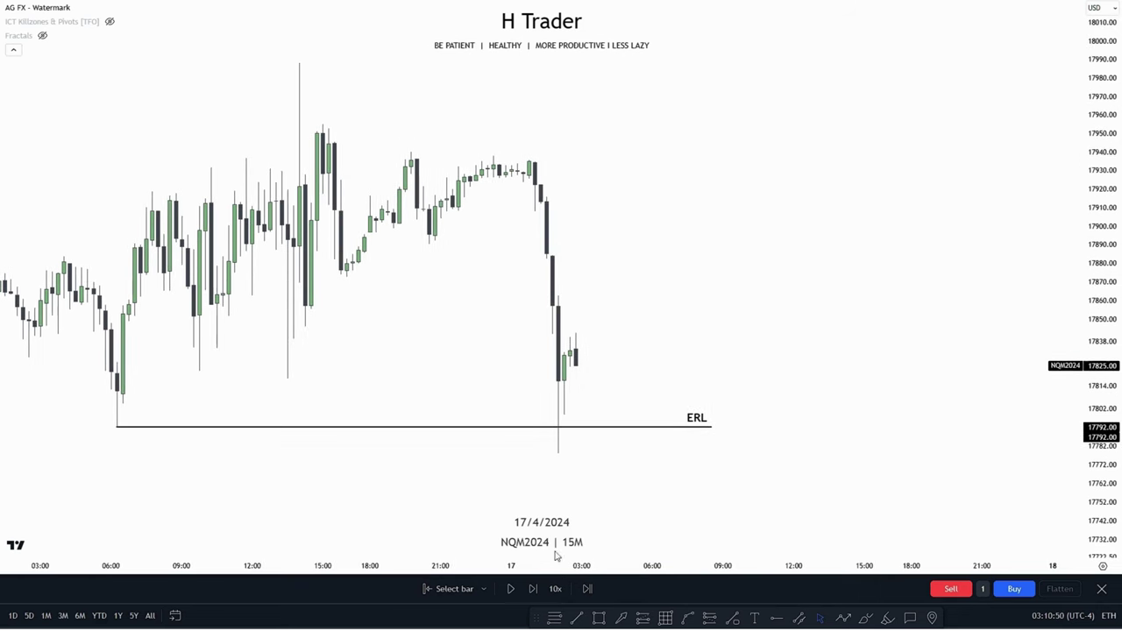
{"action": "left_click", "coordinate": [553, 618]}
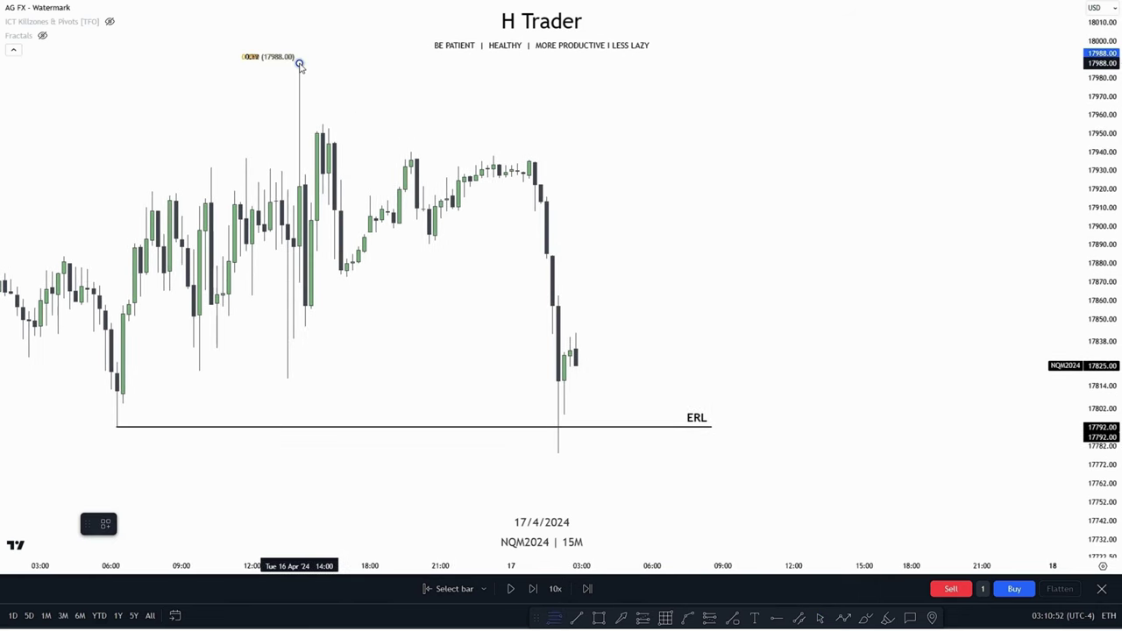
{"action": "left_click", "coordinate": [559, 454]}
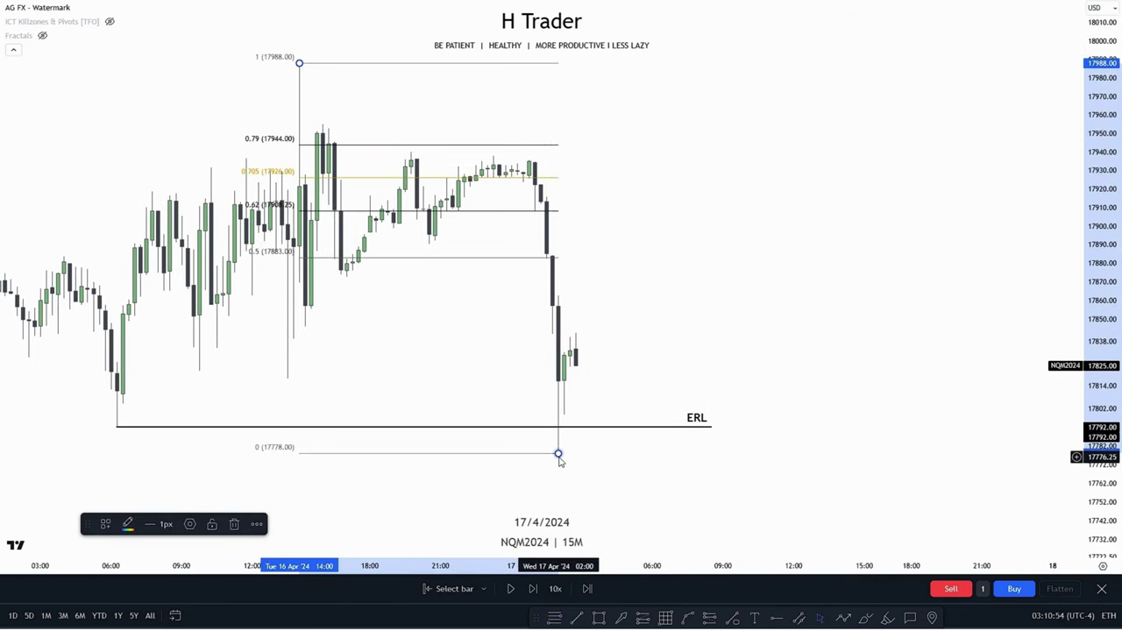
{"action": "left_click_drag", "start_coordinate": [641, 303], "coordinate": [664, 335]}
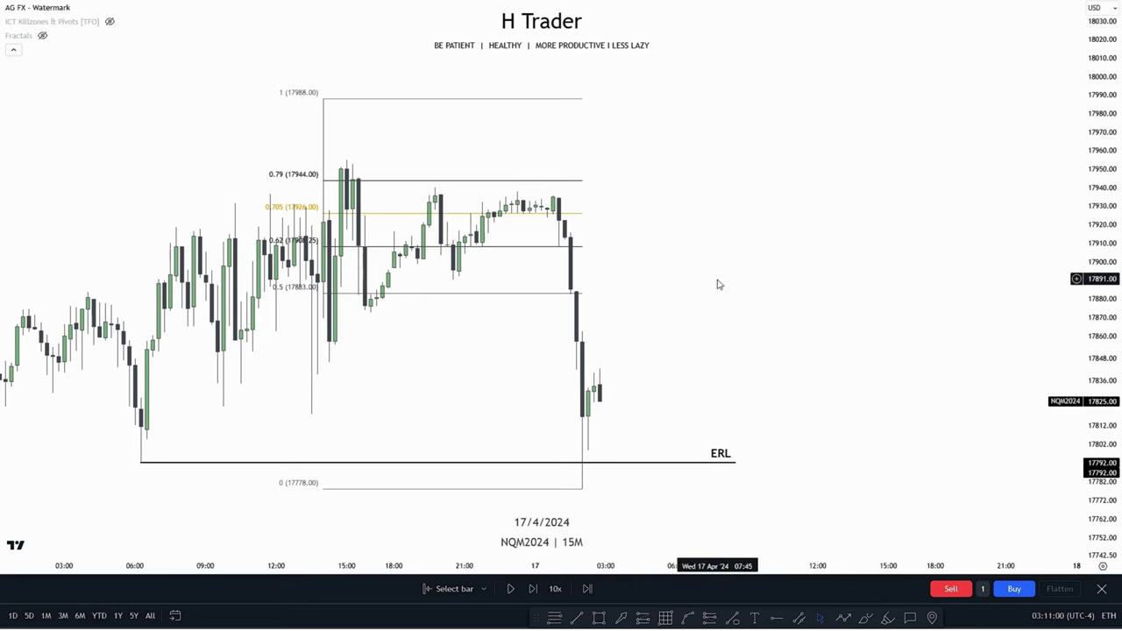
{"action": "left_click_drag", "start_coordinate": [718, 284], "coordinate": [599, 266]}
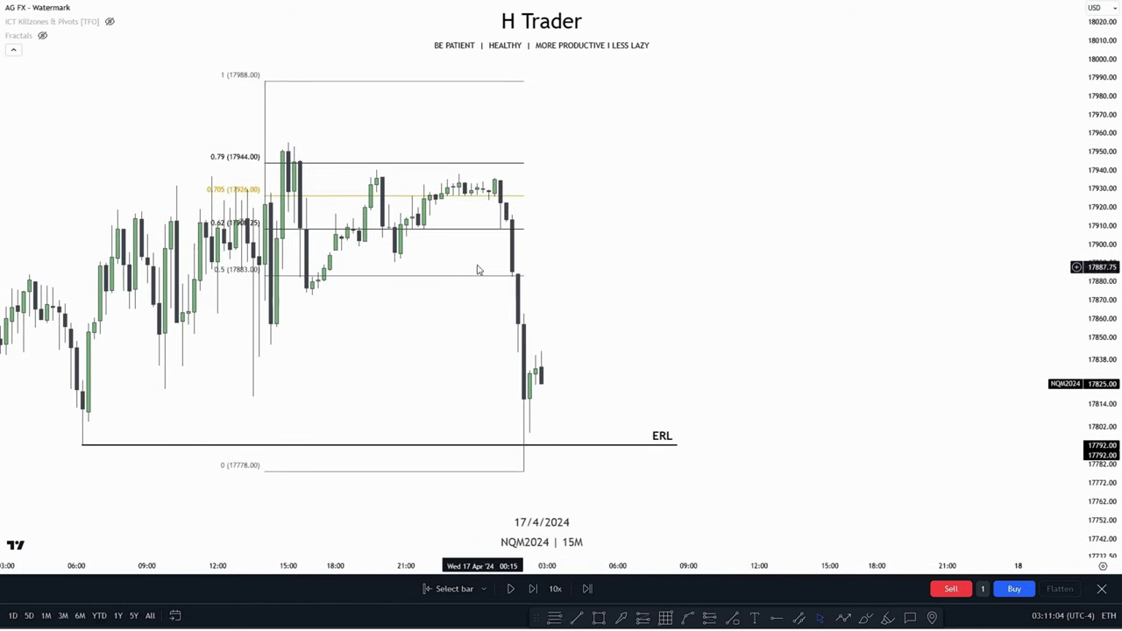
{"action": "scroll", "coordinate": [623, 308], "scroll_direction": "up", "scroll_amount": 1}
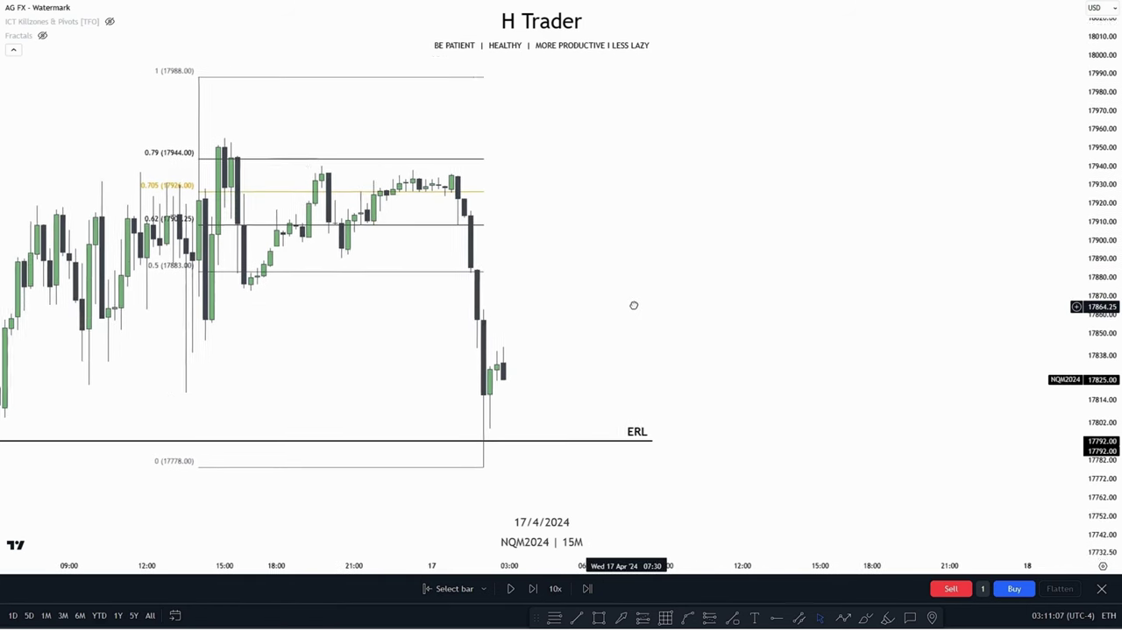
{"action": "left_click_drag", "start_coordinate": [634, 306], "coordinate": [675, 298]}
{"action": "left_click_drag", "start_coordinate": [1096, 349], "coordinate": [1094, 325]}
{"action": "left_click_drag", "start_coordinate": [782, 349], "coordinate": [765, 335]}
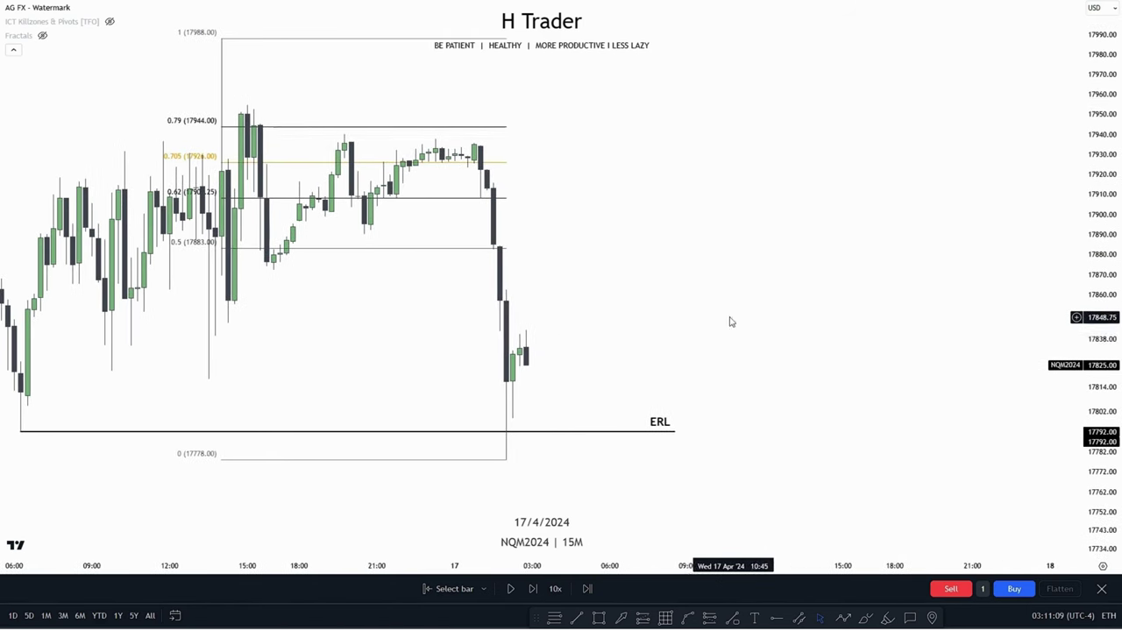
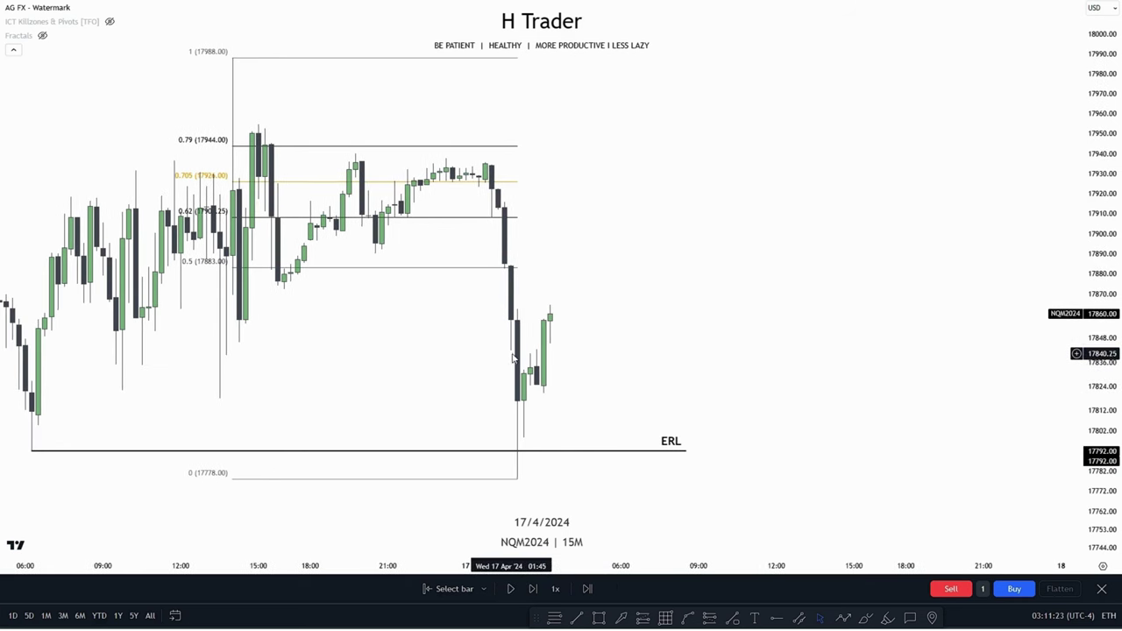
Draw a rectangle from 17842.50 to 17830.00 starting at the 17 April 01:45 candle, and delete it.
{"action": "left_click_drag", "start_coordinate": [628, 445], "coordinate": [574, 447]}
{"action": "left_click", "coordinate": [599, 616]}
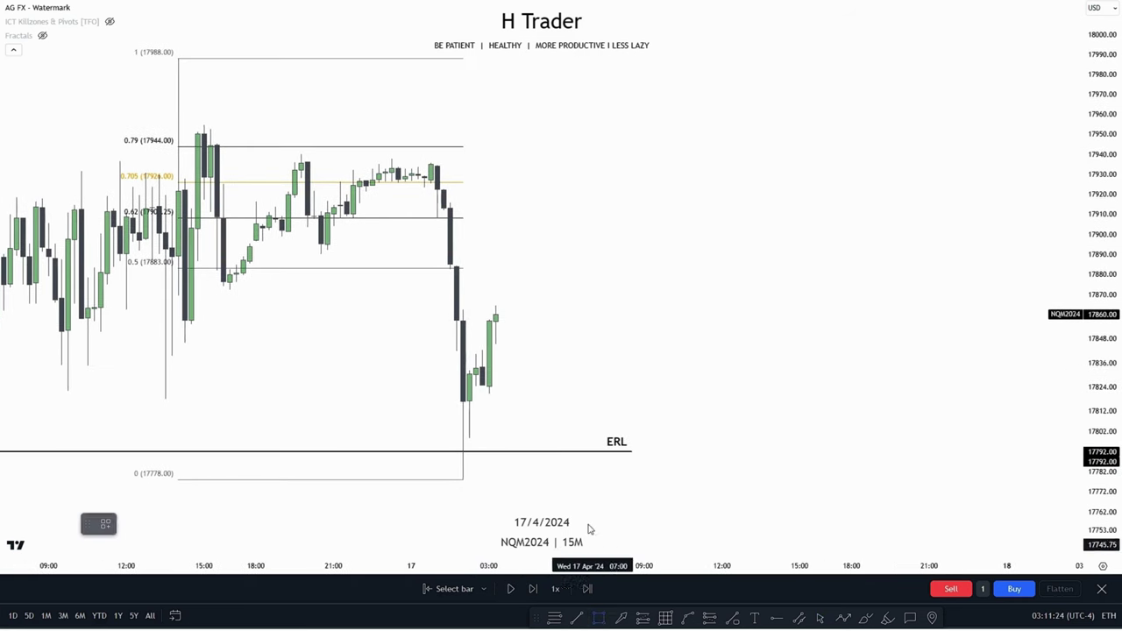
{"action": "left_click", "coordinate": [458, 351]}
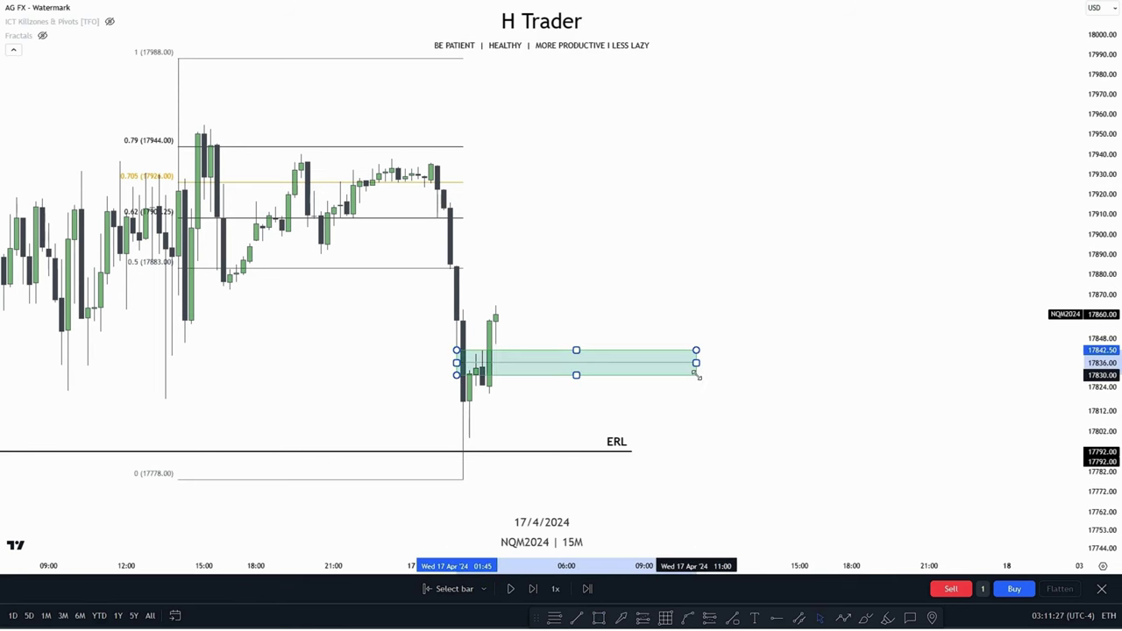
{"action": "left_click", "coordinate": [690, 368]}
{"action": "key", "text": "Delete"}
{"action": "left_click_drag", "start_coordinate": [623, 411], "coordinate": [639, 421]}
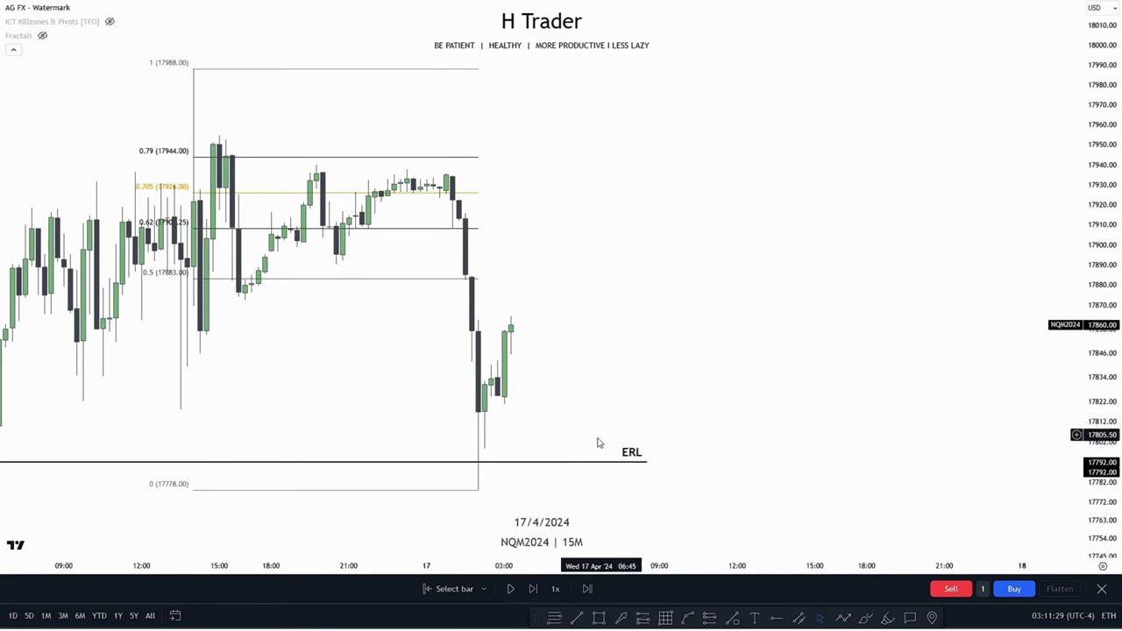
Mark the gap from 17885.25 to about 17862 starting at the 17 April 01:30 candle with a rectangle, and play the replay until price trades above it.
{"action": "left_click", "coordinate": [602, 619]}
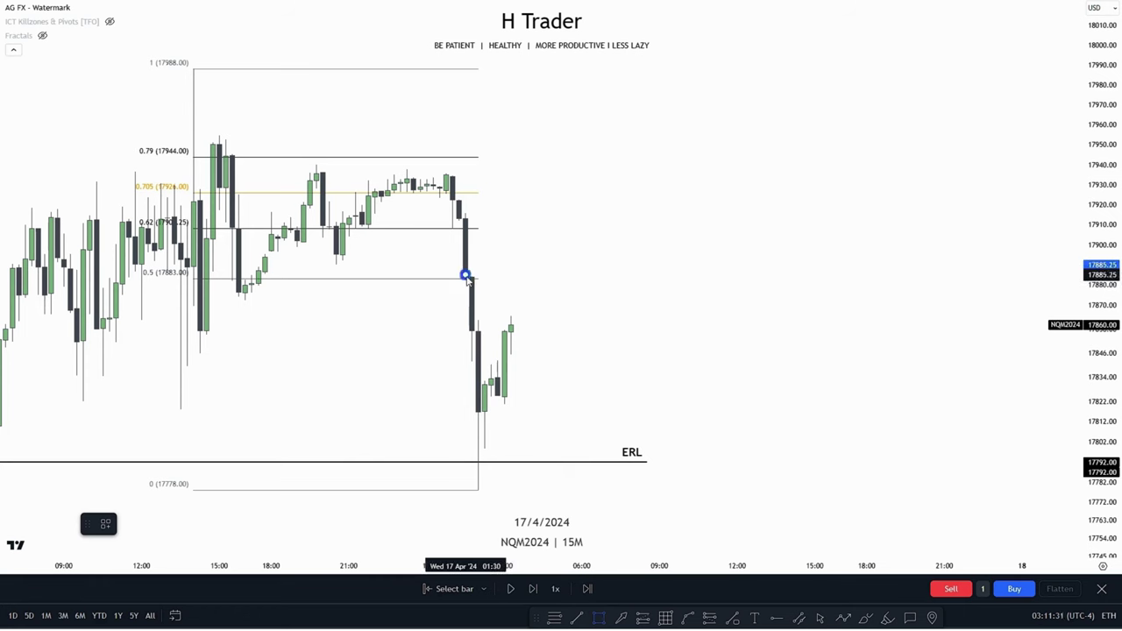
{"action": "left_click", "coordinate": [466, 275]}
{"action": "left_click", "coordinate": [696, 321]}
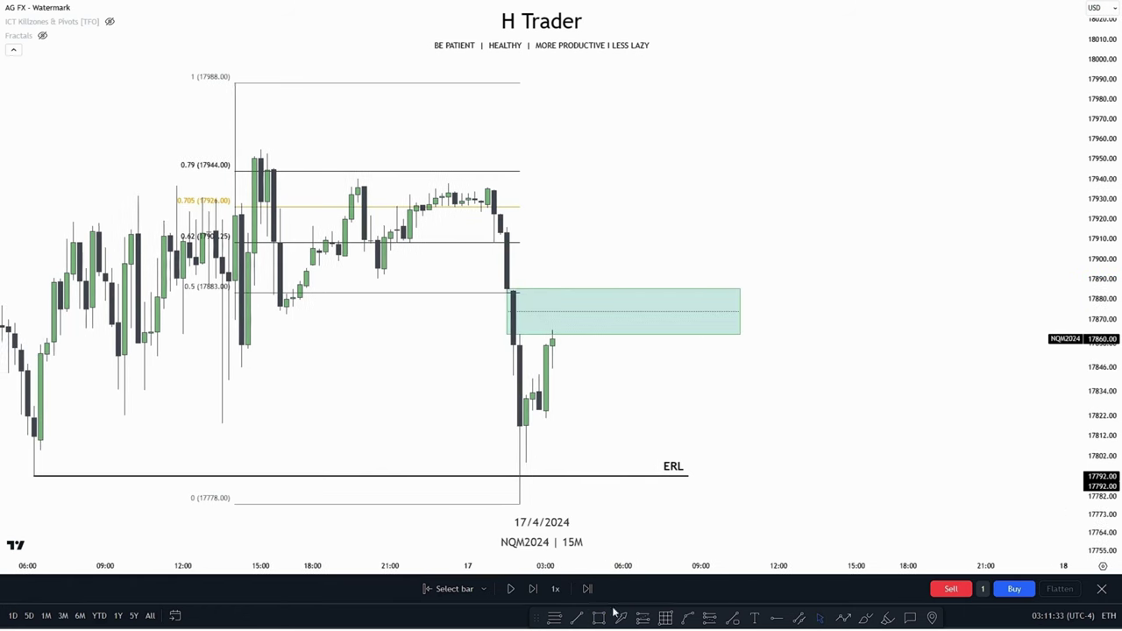
{"action": "left_click", "coordinate": [510, 589]}
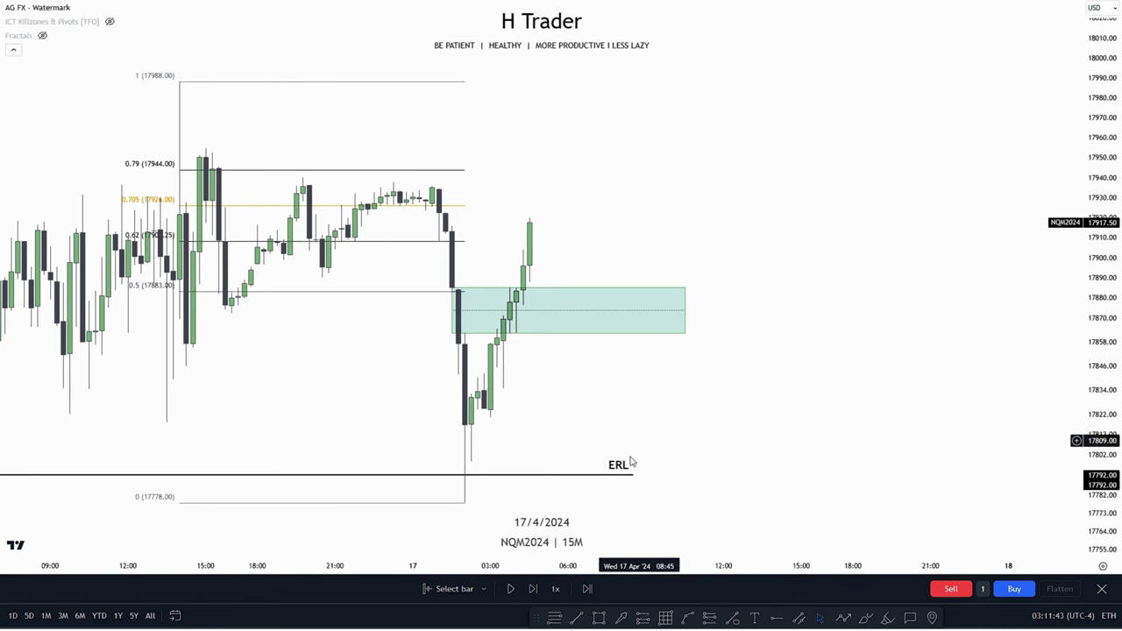
Try rectangles over the lower gap and over the 17 April 01:15 candle from 17912.00 to 17884.25, deleting each one.
{"action": "left_click", "coordinate": [600, 617]}
{"action": "left_click_drag", "start_coordinate": [481, 377], "coordinate": [698, 364]}
{"action": "key", "text": "Delete"}
{"action": "left_click_drag", "start_coordinate": [722, 409], "coordinate": [736, 467]}
{"action": "mouse_move", "coordinate": [458, 292]}
{"action": "left_mouse_down"}
{"action": "mouse_move", "coordinate": [472, 348]}
{"action": "mouse_move", "coordinate": [526, 319]}
{"action": "mouse_move", "coordinate": [716, 319]}
{"action": "left_mouse_up"}
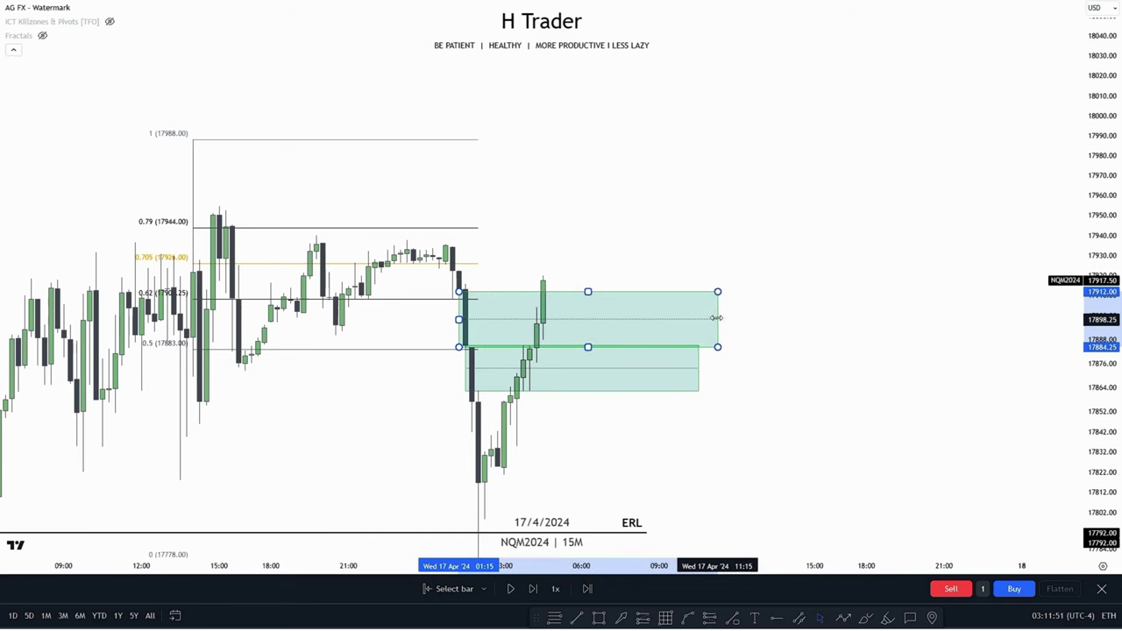
{"action": "key", "text": "Delete"}
Draw a horizontal trend line at 17940.00 from the 16 April 19:45 high to about 08:45 on 17 April.
{"action": "left_click_drag", "start_coordinate": [763, 378], "coordinate": [786, 397]}
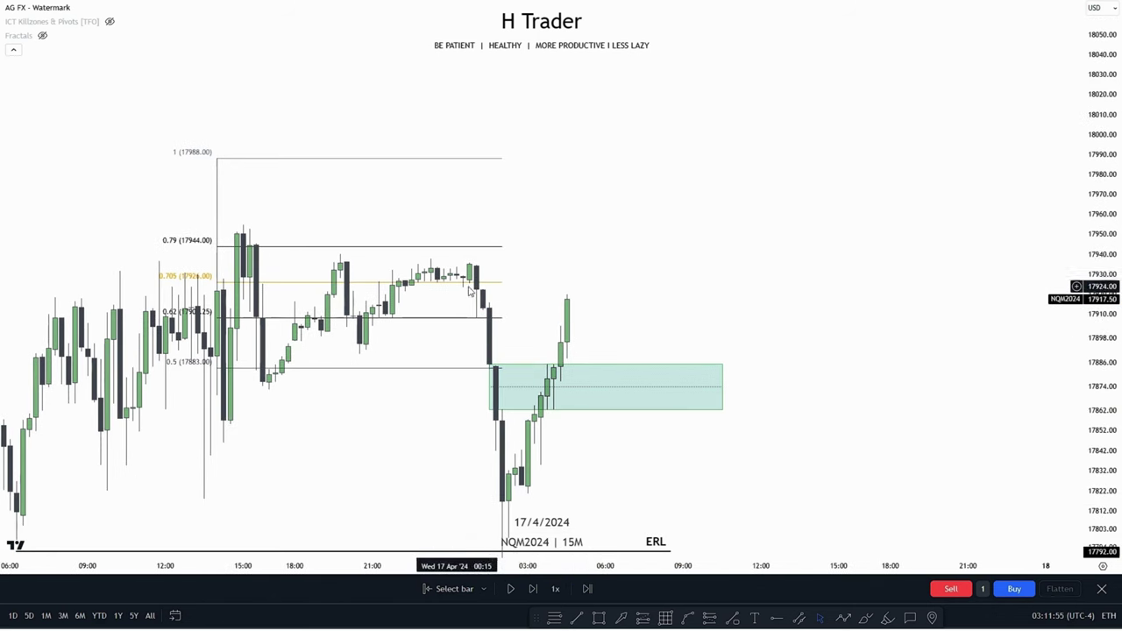
{"action": "left_click_drag", "start_coordinate": [678, 259], "coordinate": [658, 301]}
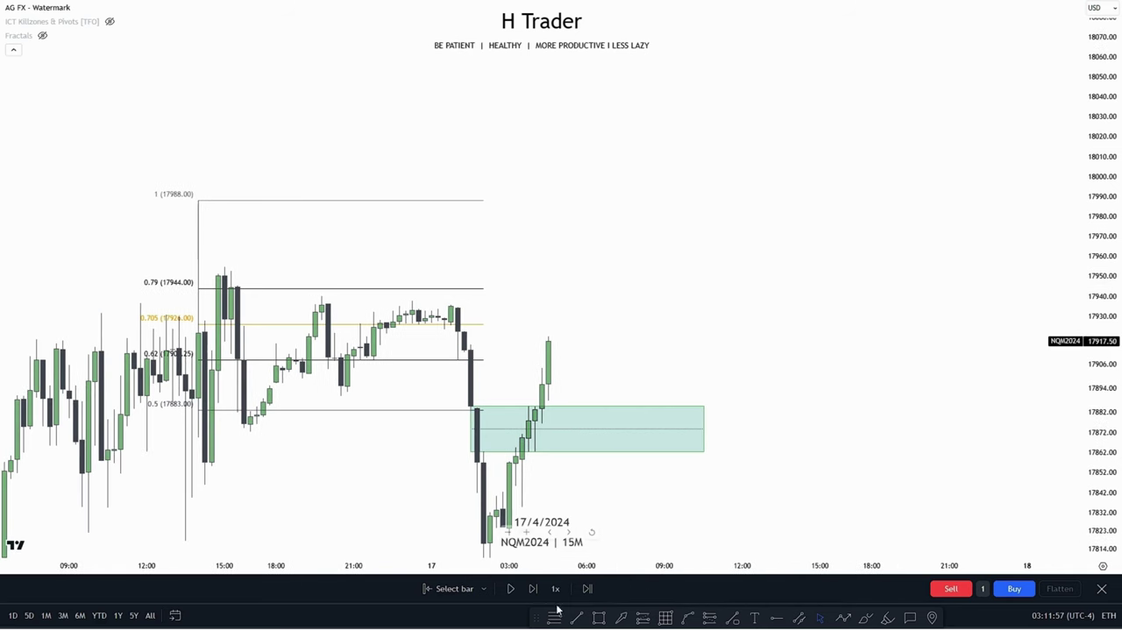
{"action": "left_click", "coordinate": [577, 619]}
{"action": "left_click", "coordinate": [320, 299]}
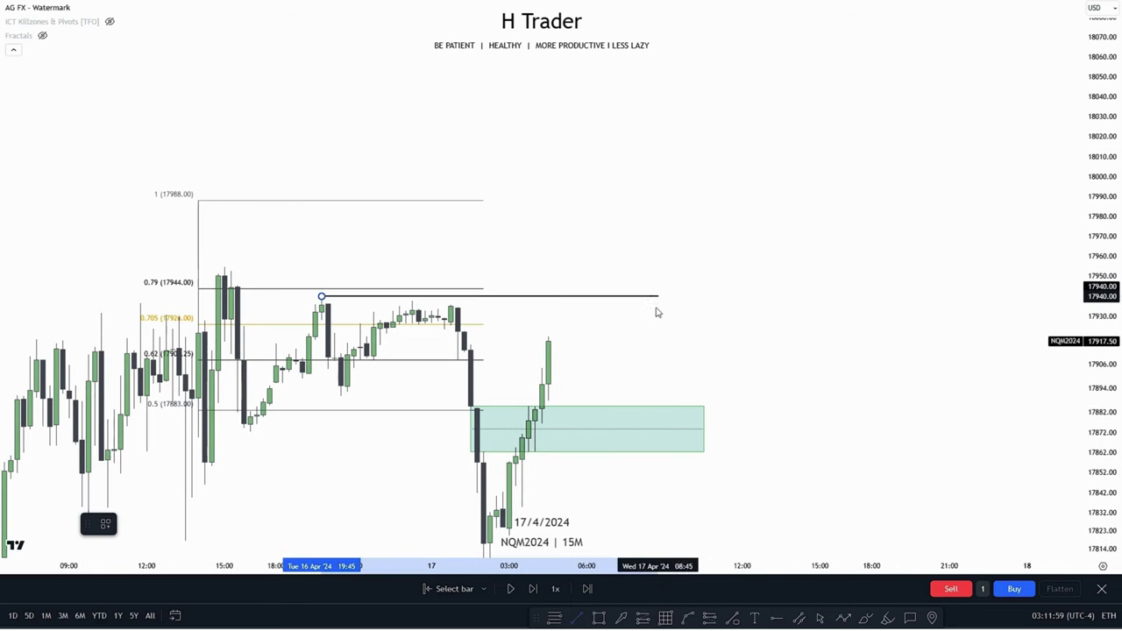
{"action": "left_click", "coordinate": [664, 298]}
{"action": "left_click", "coordinate": [579, 350]}
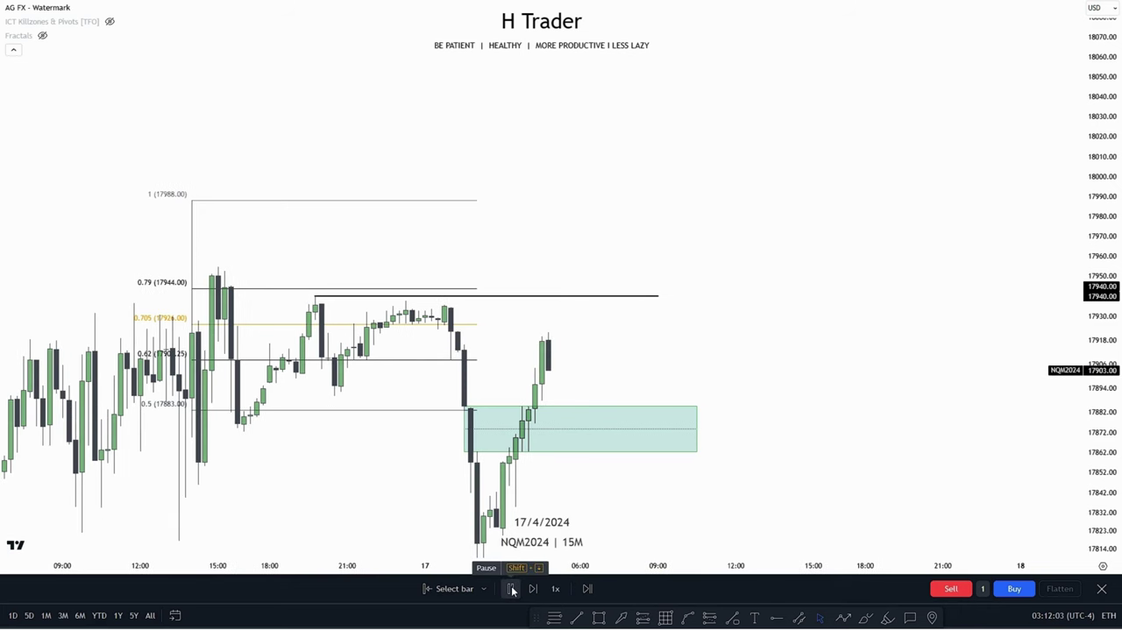
Set the replay speed to 3x, run it until price trades above the 17940.00 line, and pause it.
{"action": "left_click", "coordinate": [556, 589]}
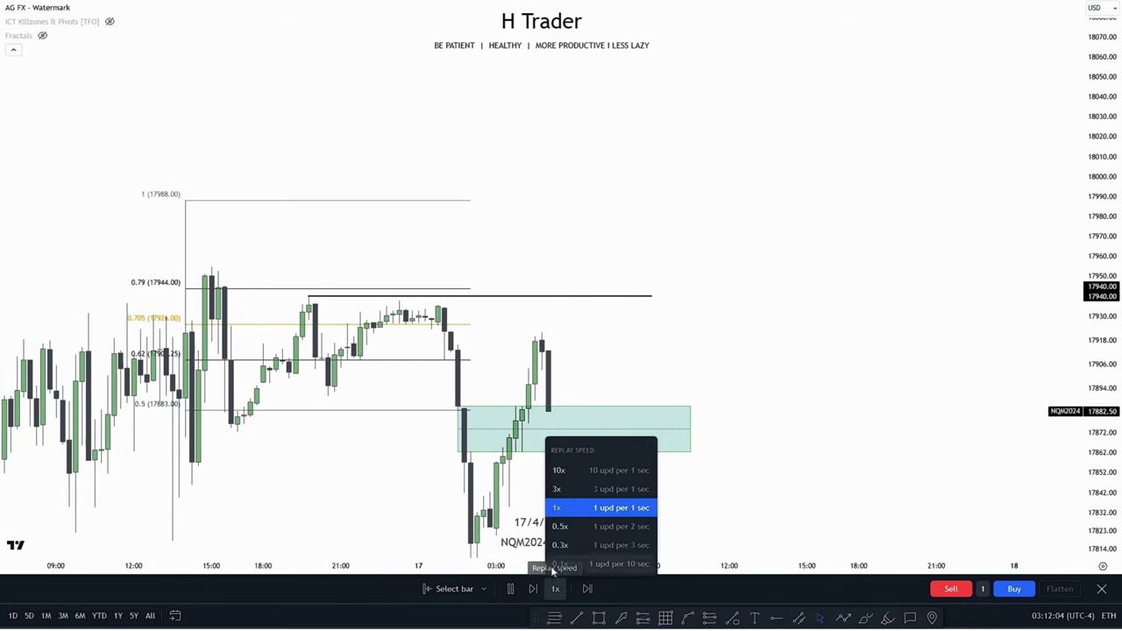
{"action": "left_click", "coordinate": [555, 488]}
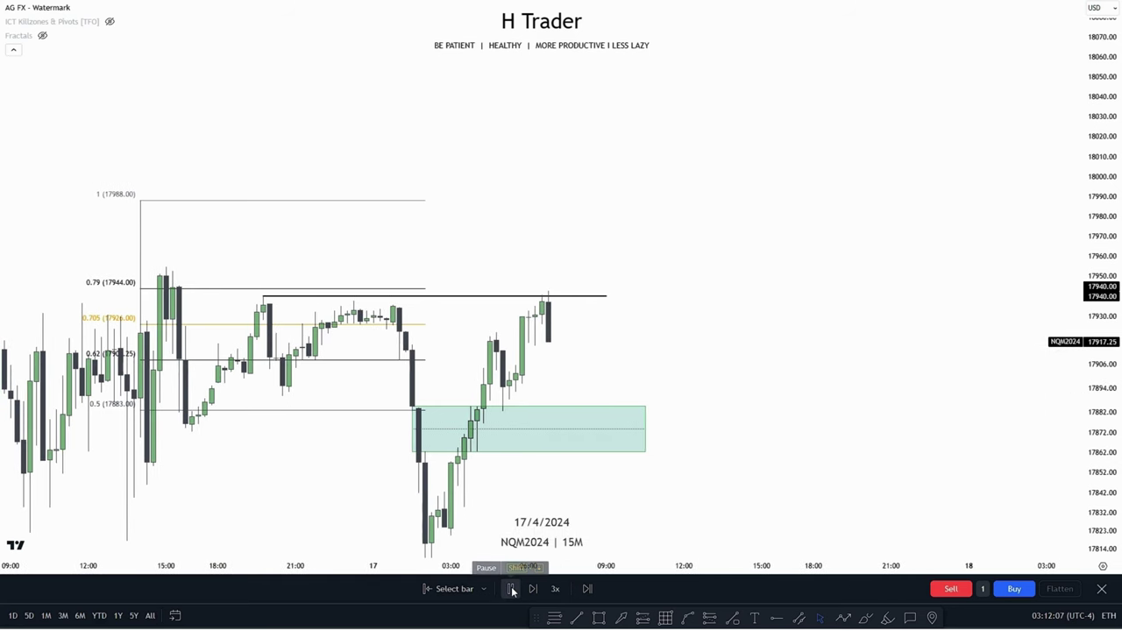
{"action": "left_click", "coordinate": [512, 589]}
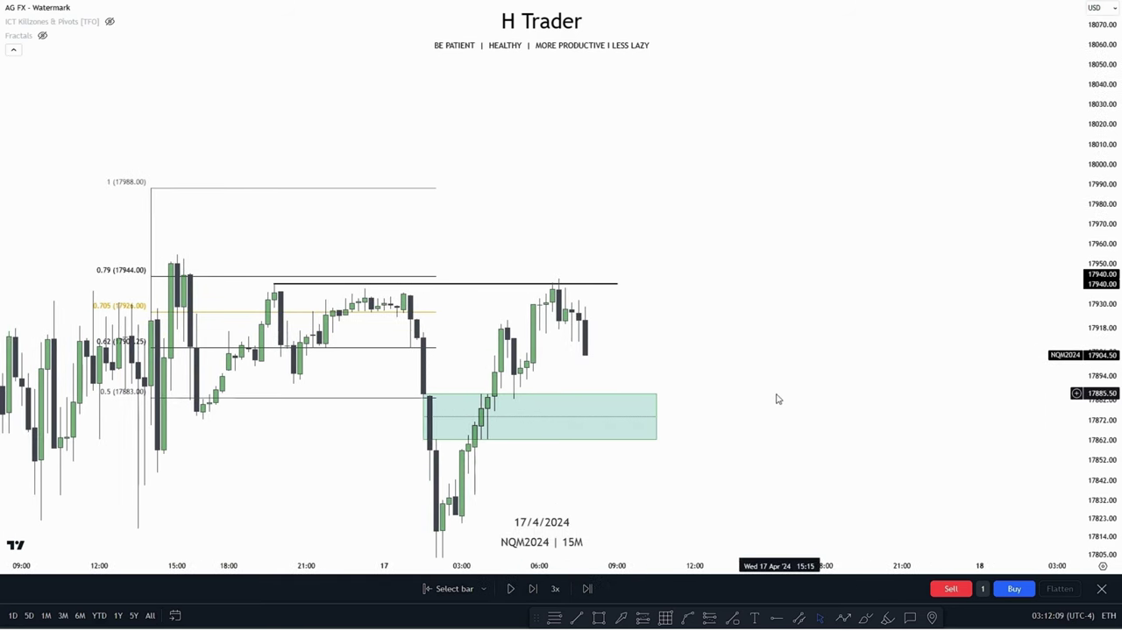
Draw a rectangle from 17905.50 to about 17916 starting at 17 April 05:30, and play the replay forward to the 10:00 candle.
{"action": "left_click_drag", "start_coordinate": [671, 353], "coordinate": [599, 368]}
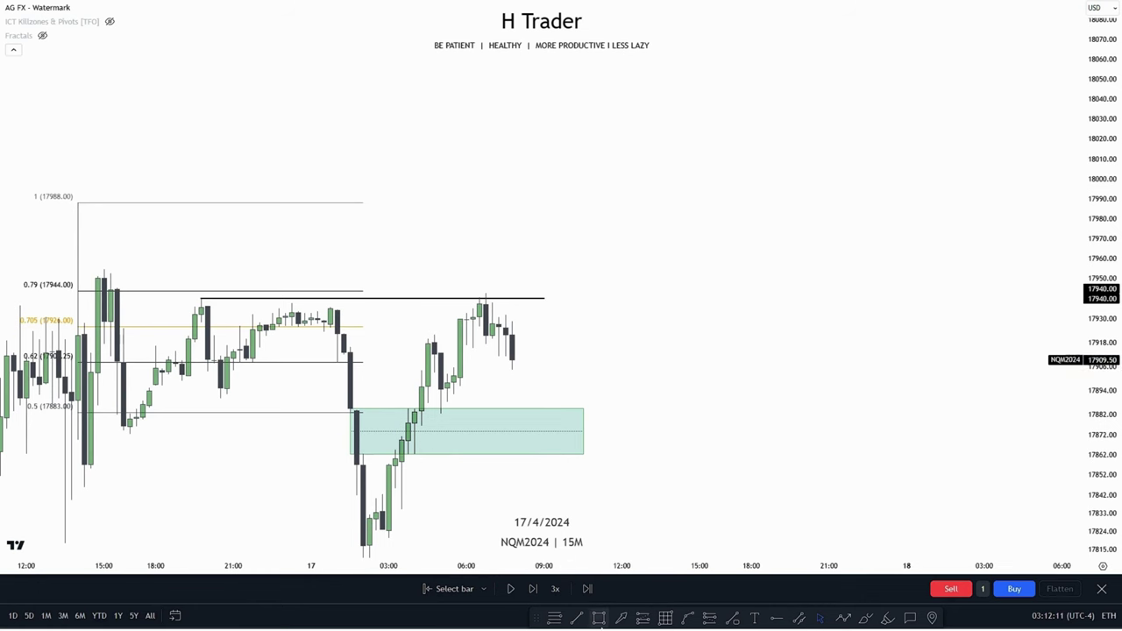
{"action": "left_click", "coordinate": [600, 619]}
{"action": "mouse_move", "coordinate": [453, 367]}
{"action": "left_mouse_down"}
{"action": "mouse_move", "coordinate": [751, 363]}
{"action": "mouse_move", "coordinate": [738, 346]}
{"action": "left_mouse_up"}
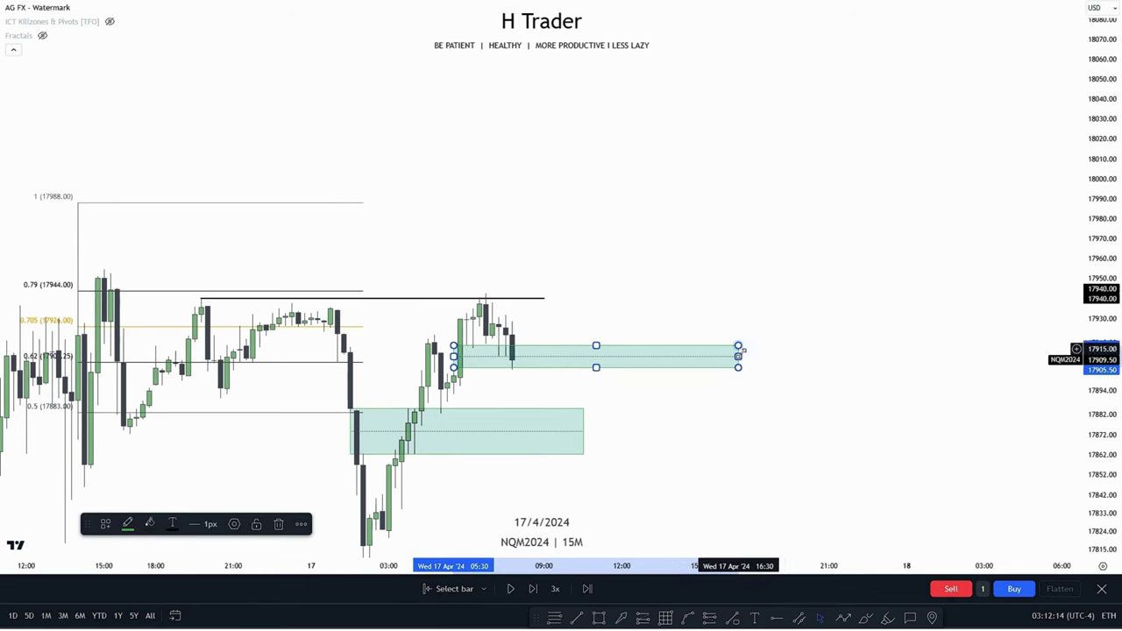
{"action": "left_click", "coordinate": [517, 594]}
{"action": "left_click_drag", "start_coordinate": [691, 458], "coordinate": [748, 439]}
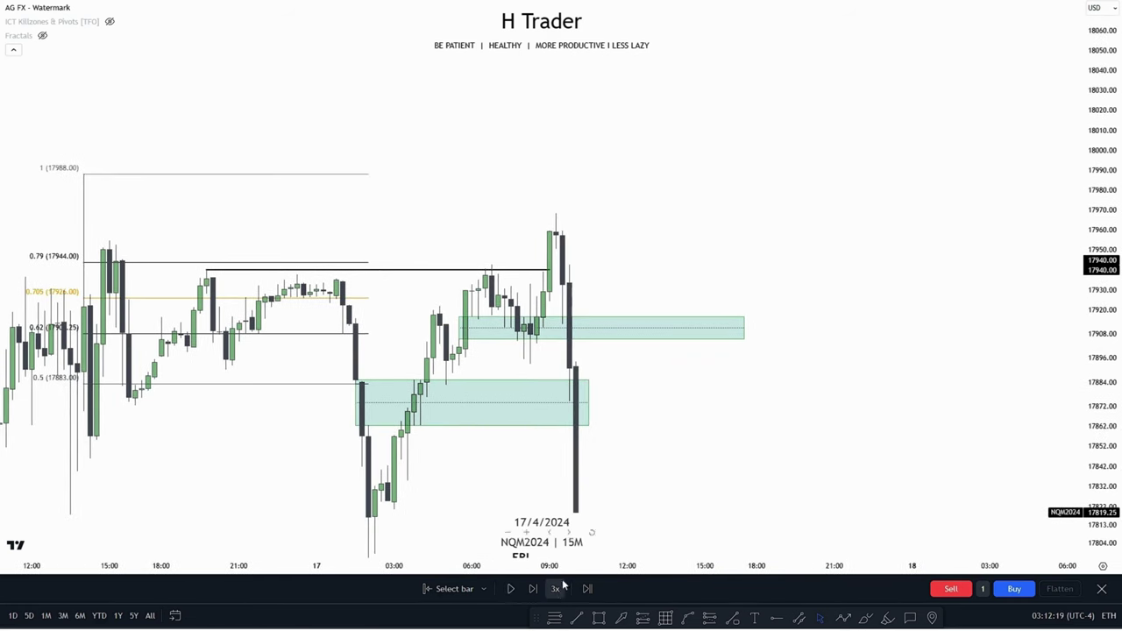
Draw a horizontal trend line at 17942.75 from the 17 April 06:30 high to 09:00, and remove it.
{"action": "left_click", "coordinate": [576, 618]}
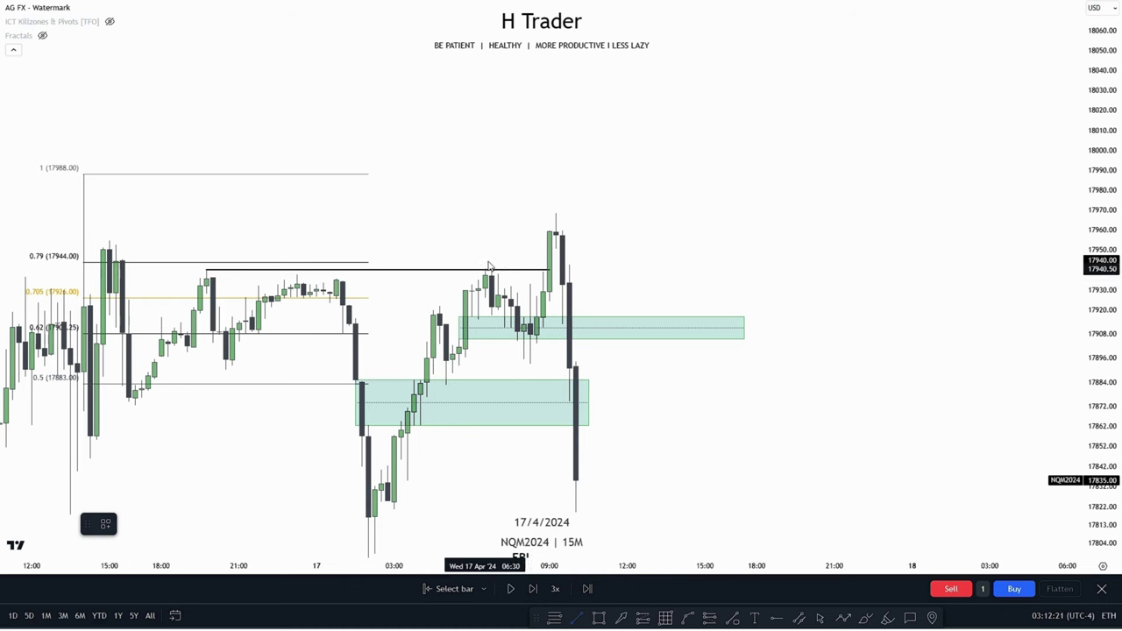
{"action": "left_click_drag", "start_coordinate": [492, 265], "coordinate": [549, 265]}
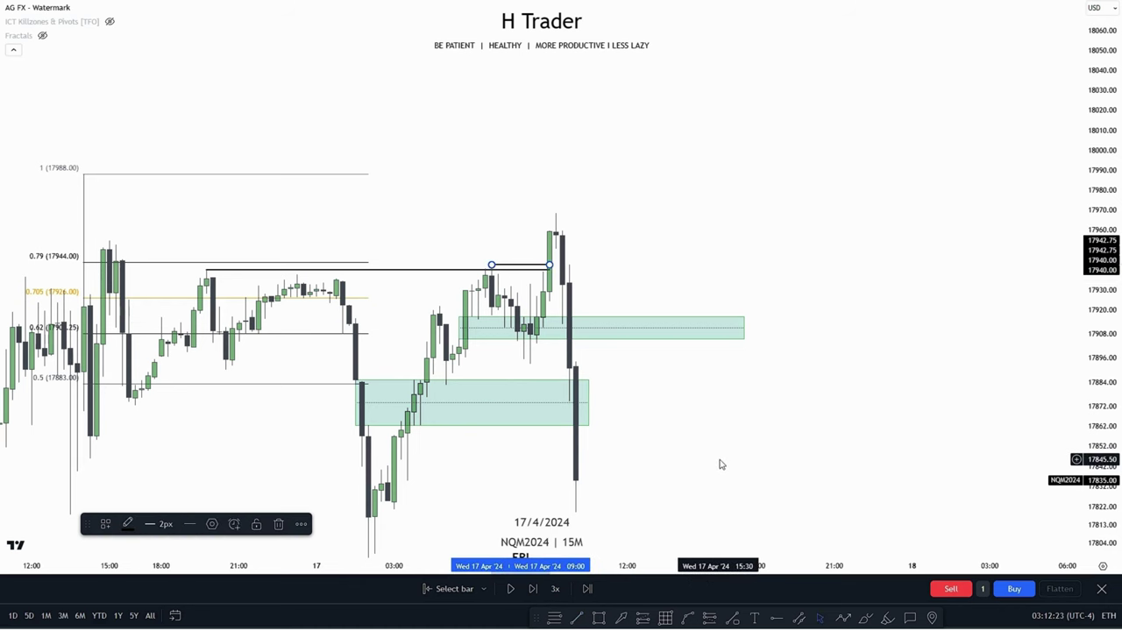
{"action": "left_click_drag", "start_coordinate": [720, 465], "coordinate": [710, 178]}
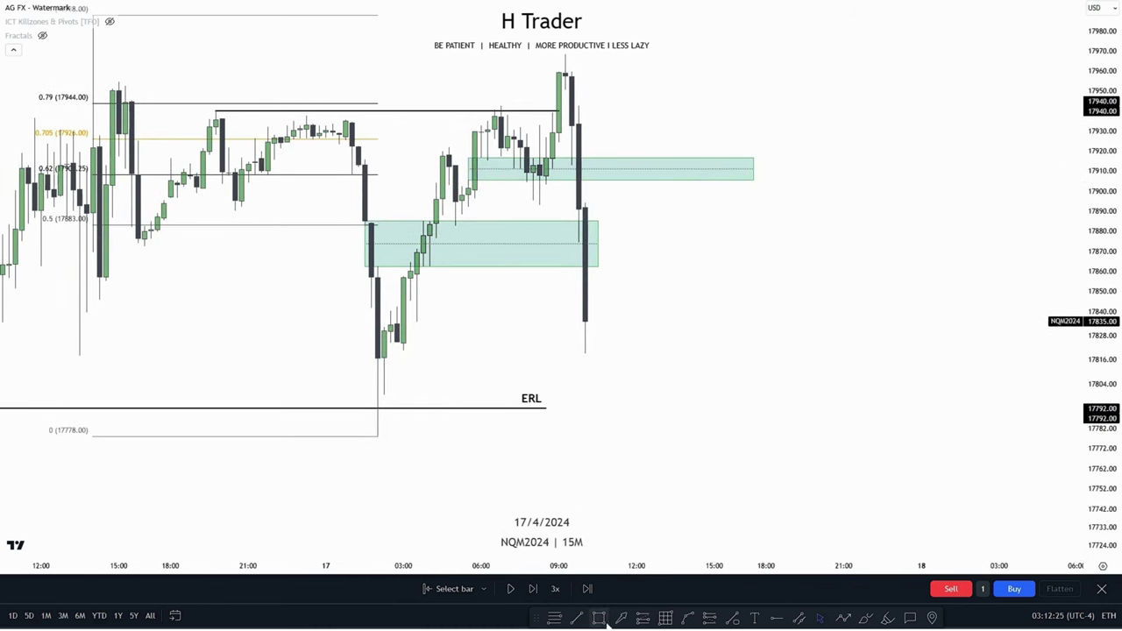
Play the replay forward until price trades below the 17 April 02:00 low at 17778.00.
{"action": "left_click", "coordinate": [510, 589]}
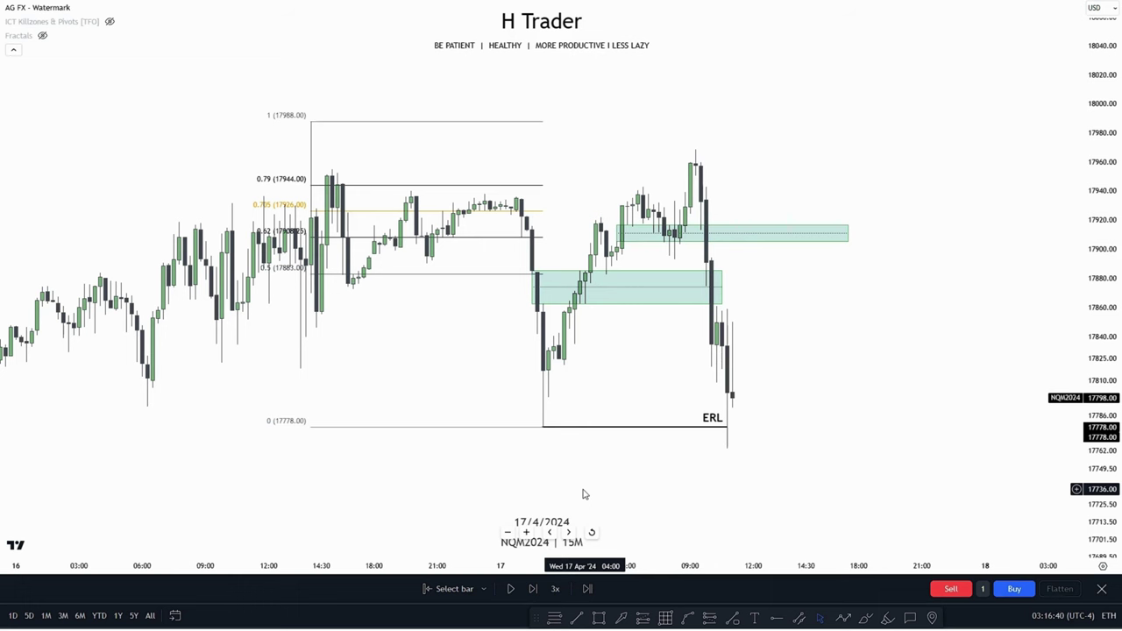
{"action": "left_click_drag", "start_coordinate": [1089, 537], "coordinate": [1089, 446]}
{"action": "scroll", "coordinate": [851, 491], "scroll_direction": "up", "scroll_amount": 3}
{"action": "left_click_drag", "start_coordinate": [851, 491], "coordinate": [1054, 446]}
{"action": "scroll", "coordinate": [744, 465], "scroll_direction": "down", "scroll_amount": 2}
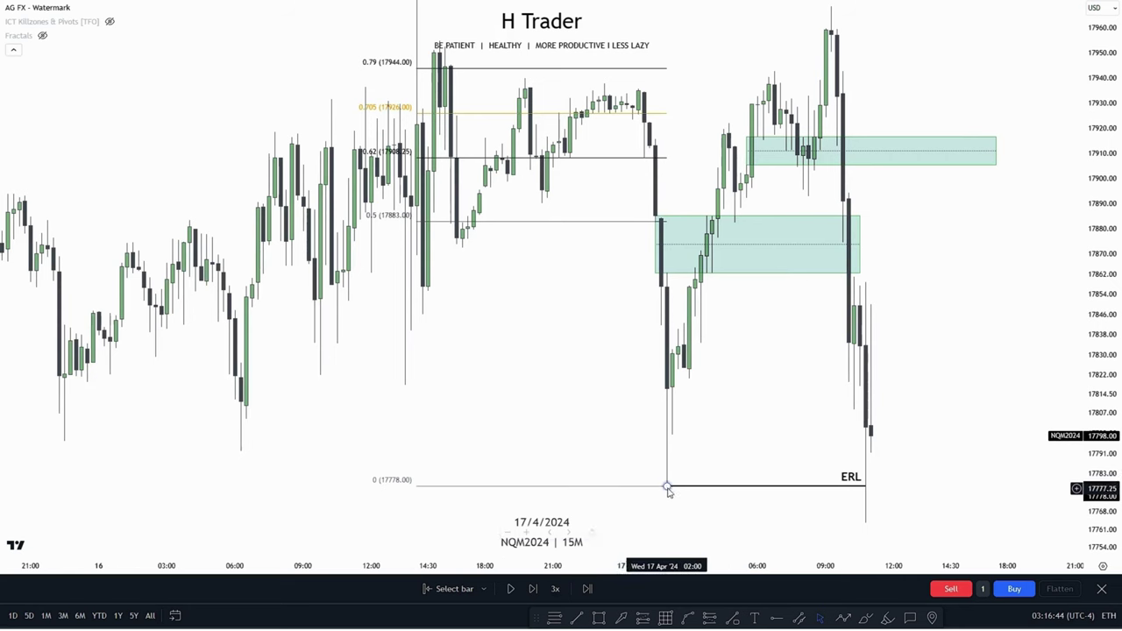
Move the ERL line to 17792.00, running from the 16 April 06:15 low to the 17 April 02:00 candle.
{"action": "left_click_drag", "start_coordinate": [669, 486], "coordinate": [263, 448]}
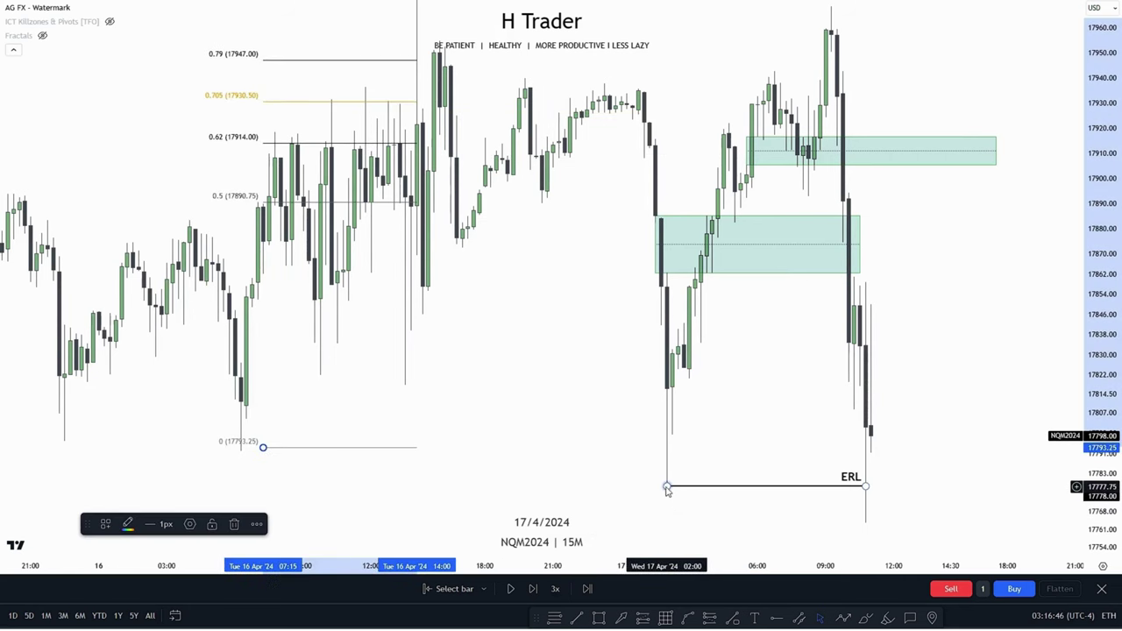
{"action": "left_click_drag", "start_coordinate": [667, 486], "coordinate": [241, 451]}
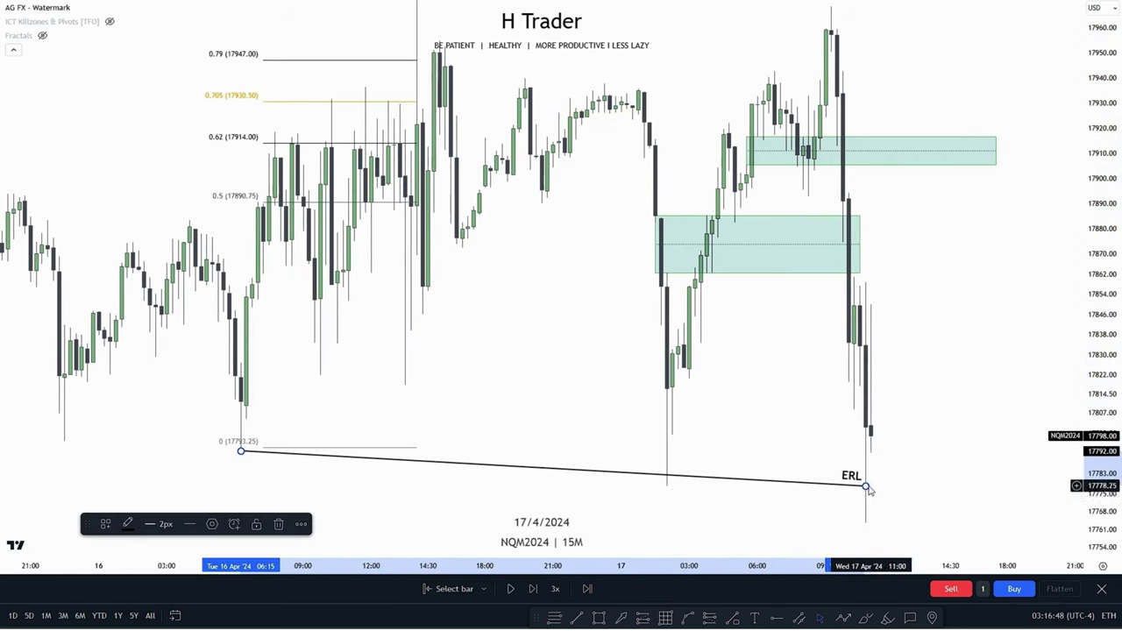
{"action": "left_click_drag", "start_coordinate": [866, 488], "coordinate": [588, 492]}
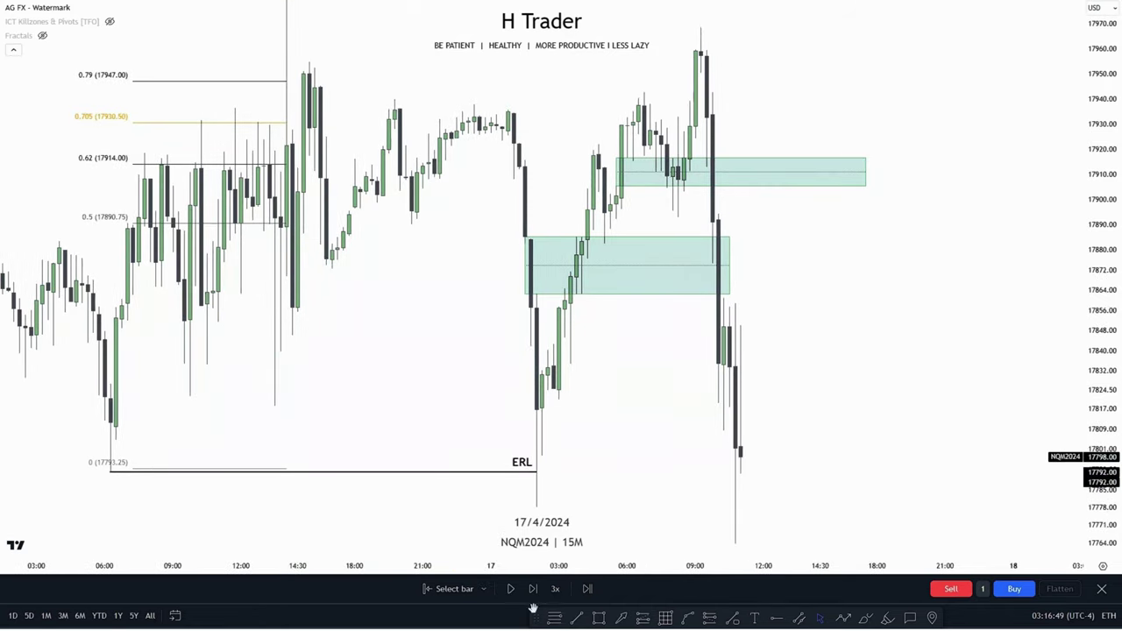
Draw a small rectangle over the lower gap in the 17 April drop above the ERL line, and delete it.
{"action": "left_click", "coordinate": [605, 618]}
{"action": "mouse_move", "coordinate": [531, 348]}
{"action": "left_mouse_down"}
{"action": "mouse_move", "coordinate": [534, 358]}
{"action": "mouse_move", "coordinate": [616, 370]}
{"action": "left_mouse_up"}
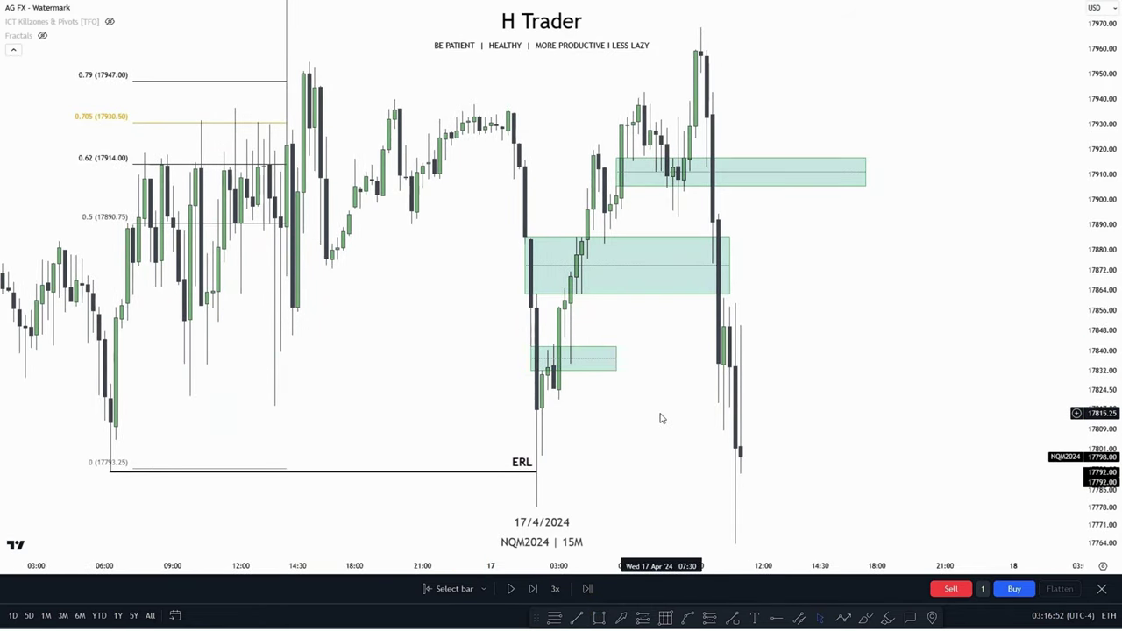
{"action": "left_click", "coordinate": [575, 355]}
{"action": "key", "text": "Delete"}
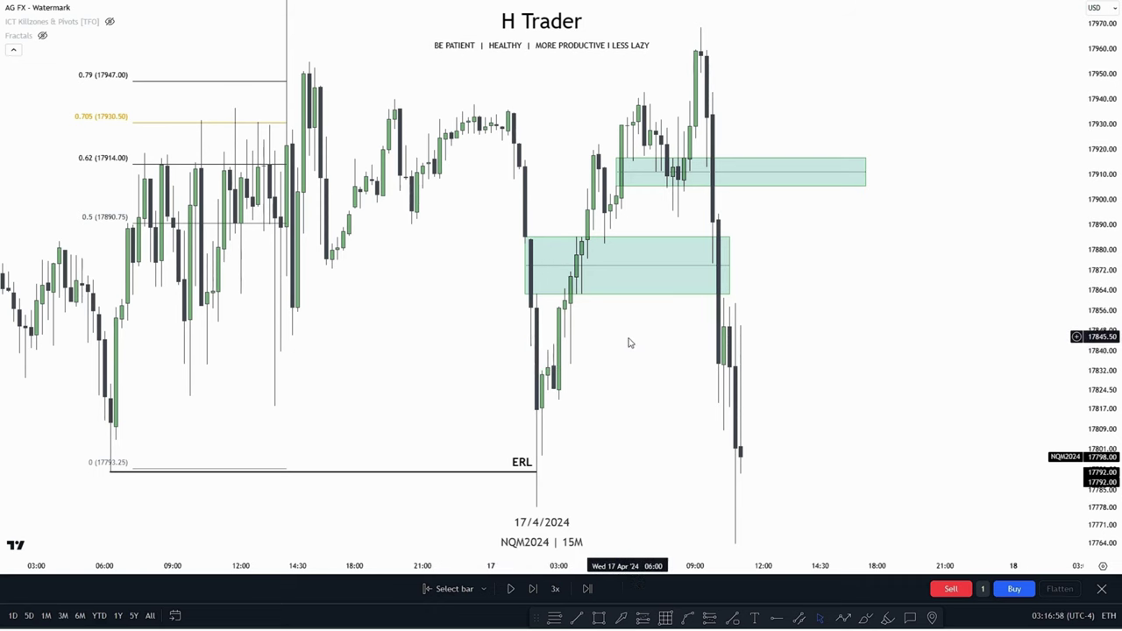
Move the Fibonacci retracement's 0 anchor back to the 17 April 02:00 low at 17778.00.
{"action": "left_click_drag", "start_coordinate": [627, 343], "coordinate": [572, 343]}
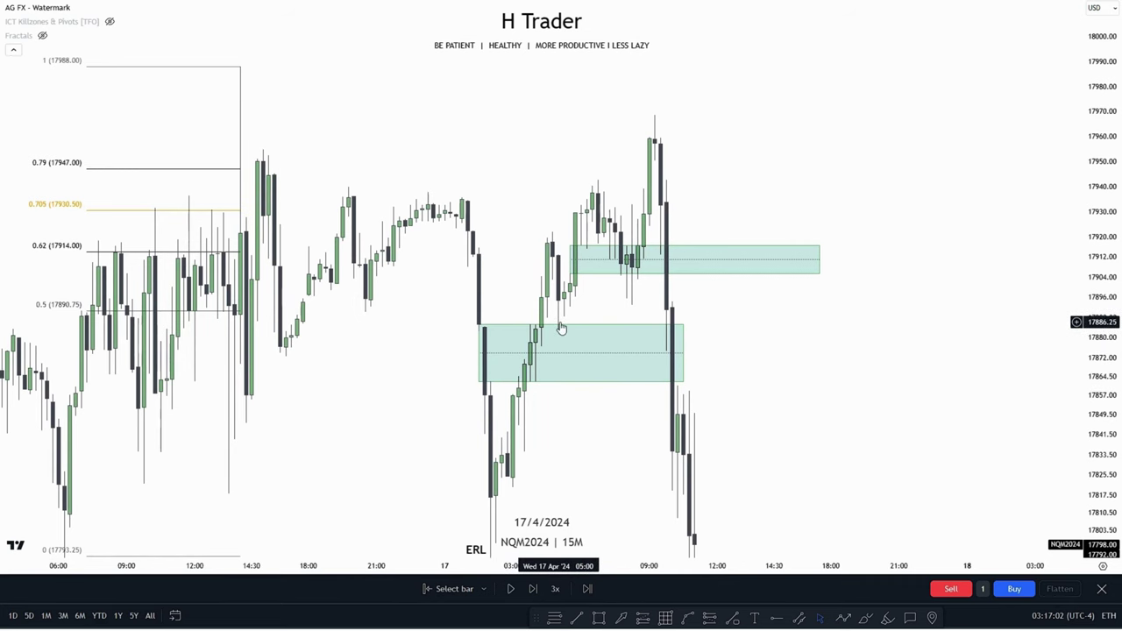
{"action": "left_click_drag", "start_coordinate": [562, 327], "coordinate": [542, 373]}
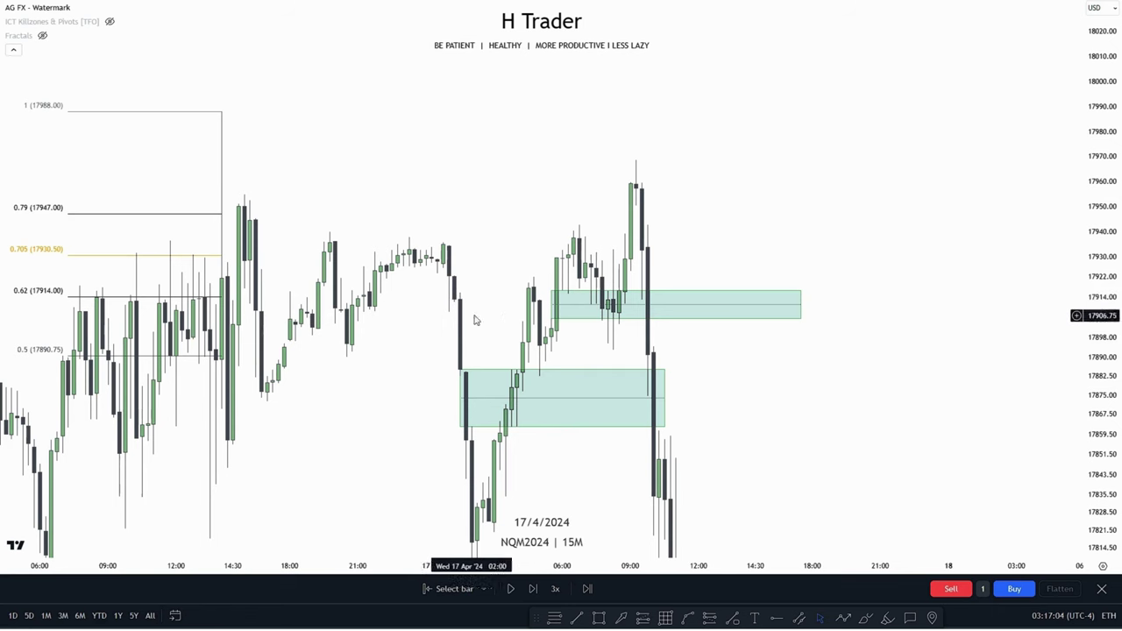
{"action": "left_click_drag", "start_coordinate": [505, 312], "coordinate": [554, 364]}
{"action": "mouse_move", "coordinate": [557, 316]}
{"action": "left_mouse_down"}
{"action": "mouse_move", "coordinate": [599, 283]}
{"action": "mouse_move", "coordinate": [561, 328]}
{"action": "left_mouse_up"}
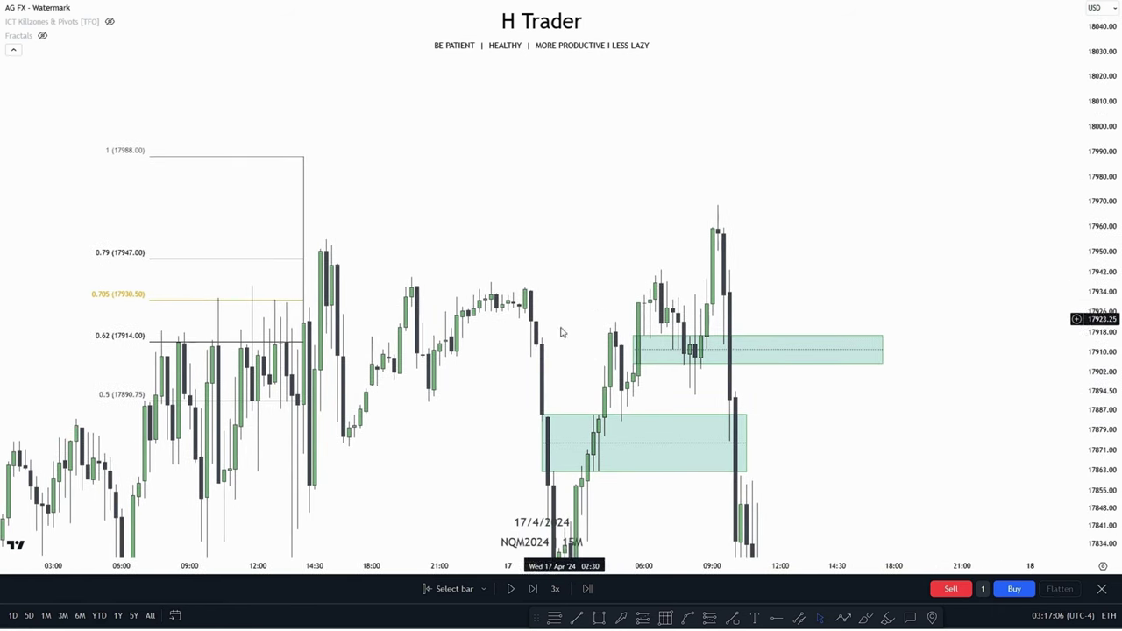
{"action": "left_click_drag", "start_coordinate": [452, 336], "coordinate": [440, 144]}
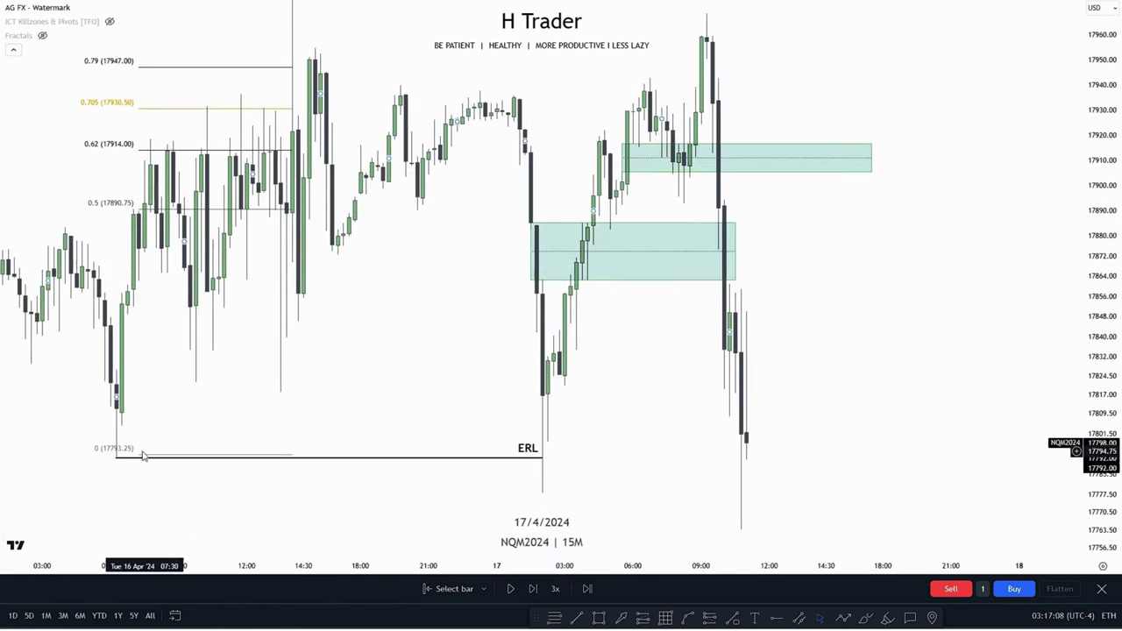
{"action": "left_click_drag", "start_coordinate": [138, 455], "coordinate": [540, 497]}
Draw a horizontal trend line from the 16 April 19:45 high at 17940.00 to the 17 April 08:45 candle.
{"action": "left_click_drag", "start_coordinate": [604, 473], "coordinate": [544, 626]}
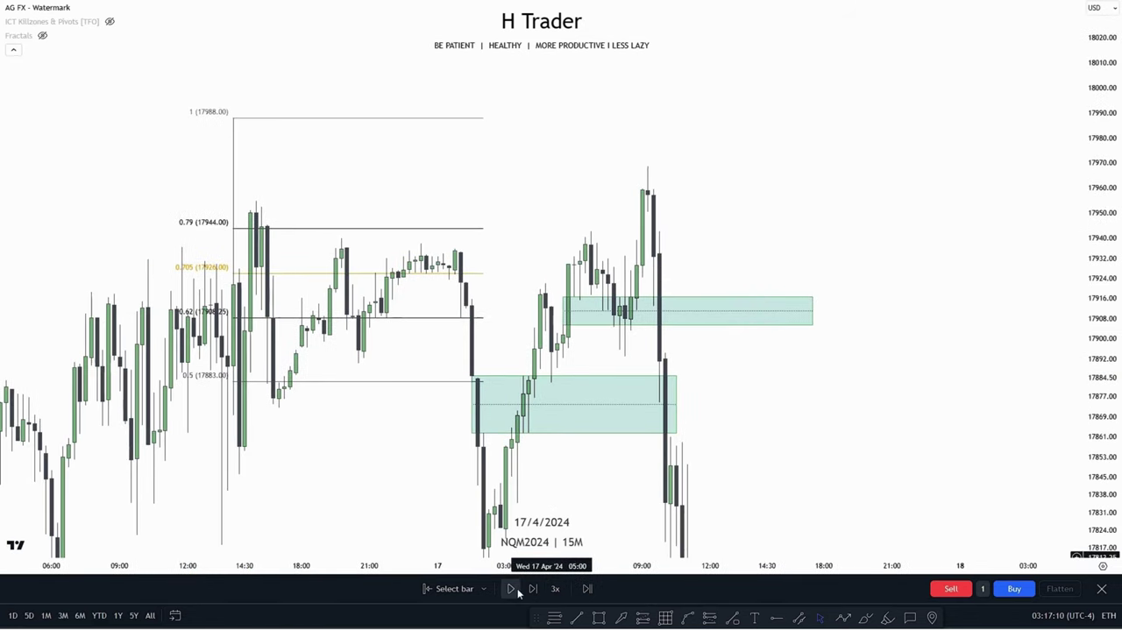
{"action": "left_click", "coordinate": [575, 618]}
{"action": "left_click", "coordinate": [341, 239]}
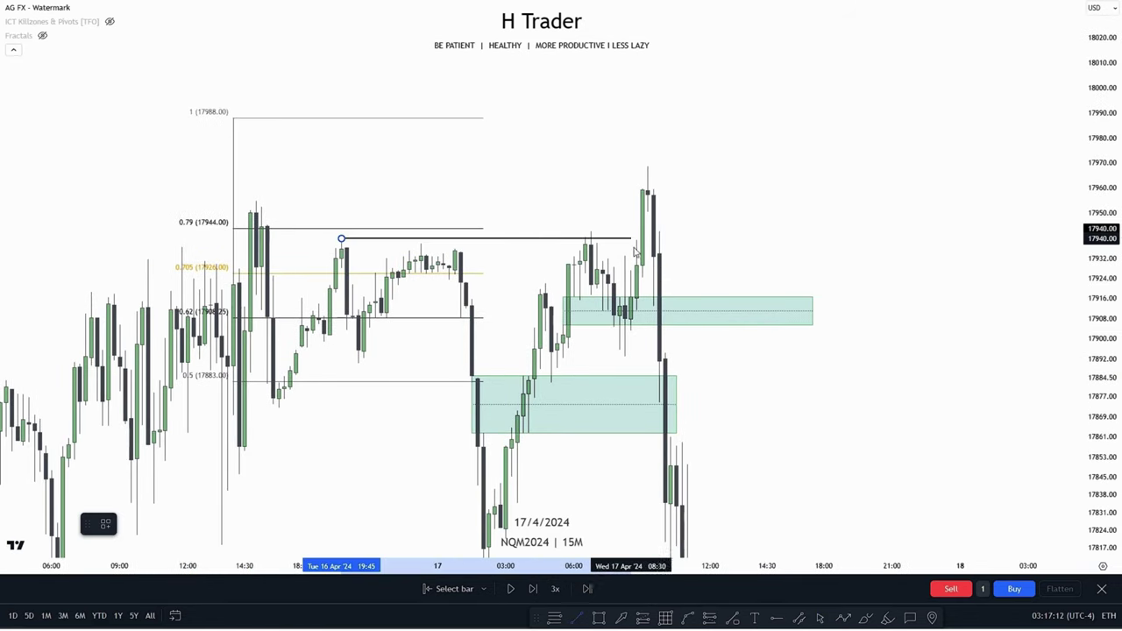
{"action": "left_click", "coordinate": [638, 250]}
{"action": "left_click_drag", "start_coordinate": [580, 187], "coordinate": [560, 169]}
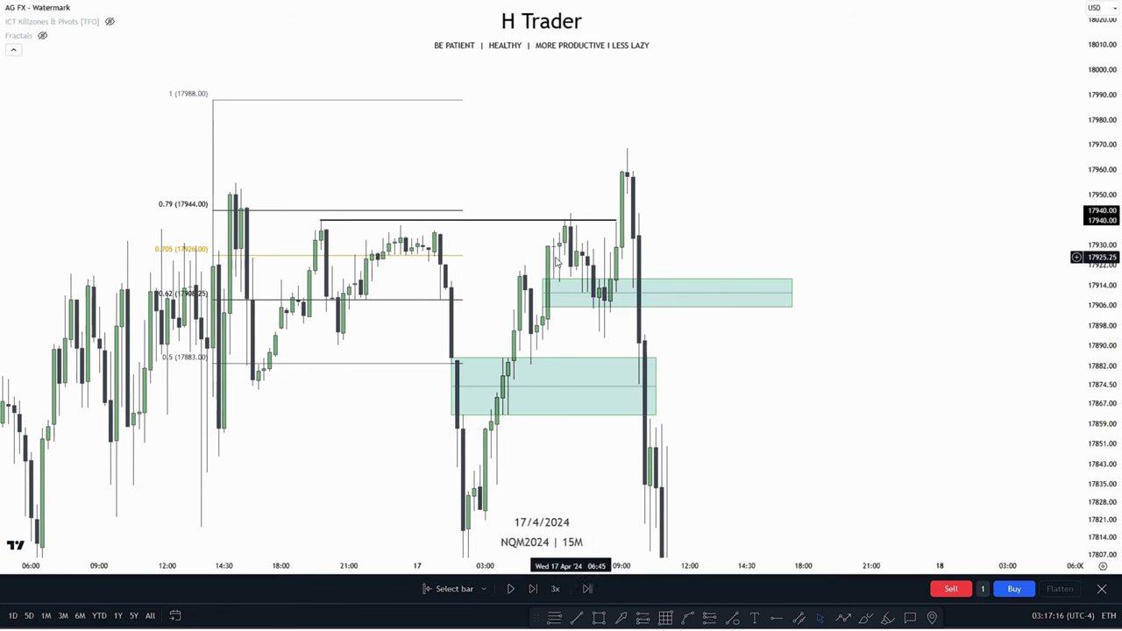
Move the 17940.00 trend line up to the 16 April 15:00 high at 17954.75, extend it to the 17 April high, and delete it.
{"action": "left_click_drag", "start_coordinate": [776, 379], "coordinate": [769, 452]}
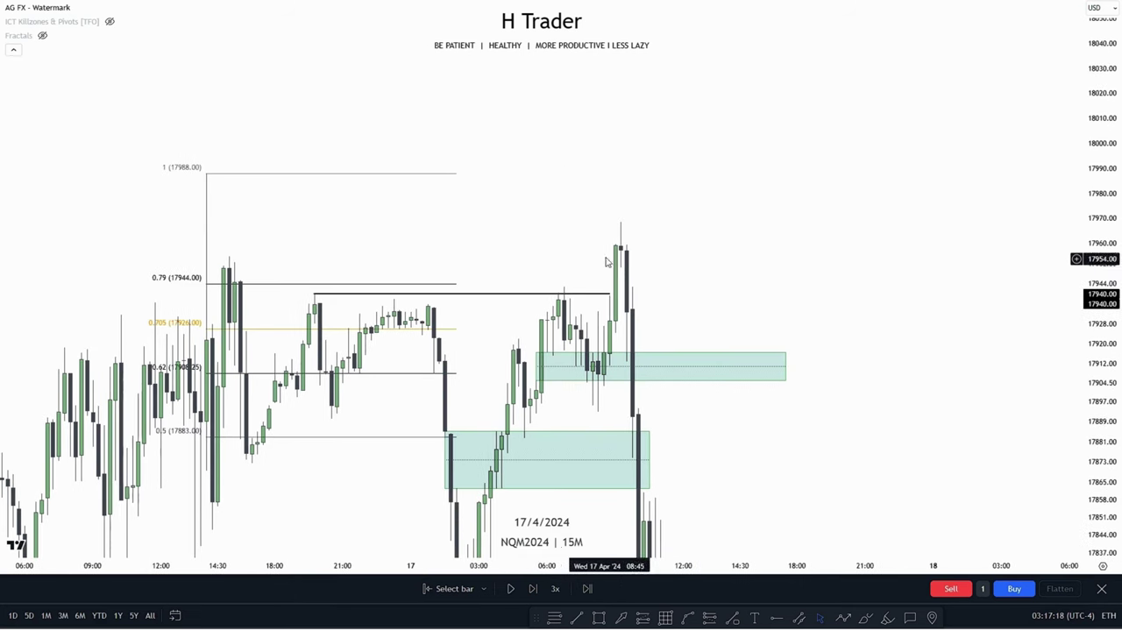
{"action": "left_click_drag", "start_coordinate": [314, 295], "coordinate": [229, 257]}
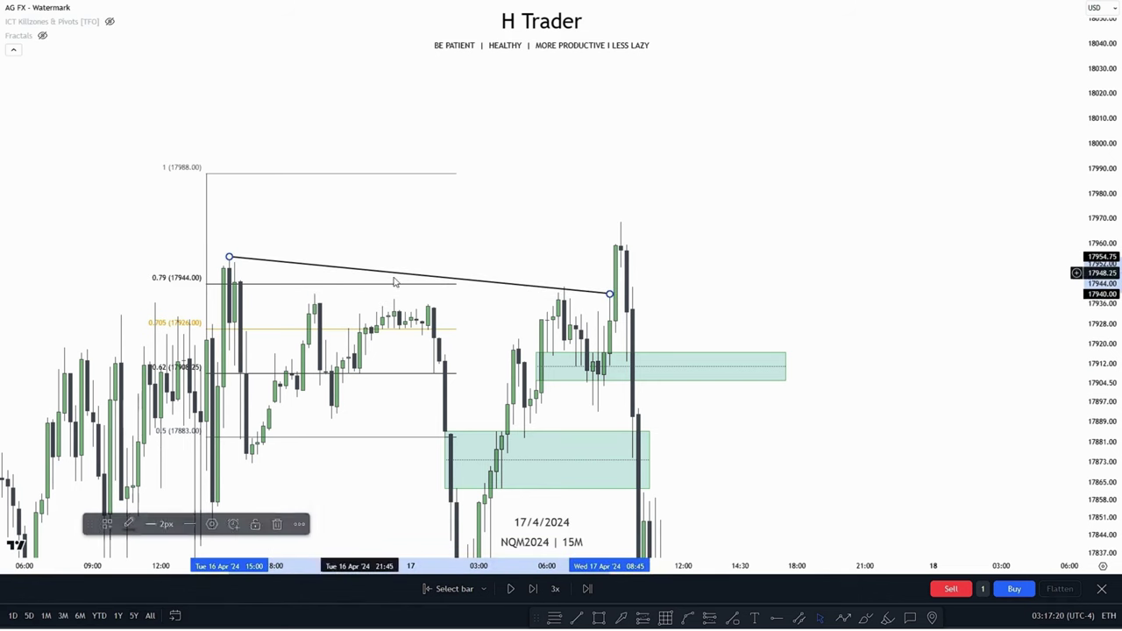
{"action": "left_click_drag", "start_coordinate": [607, 299], "coordinate": [625, 264]}
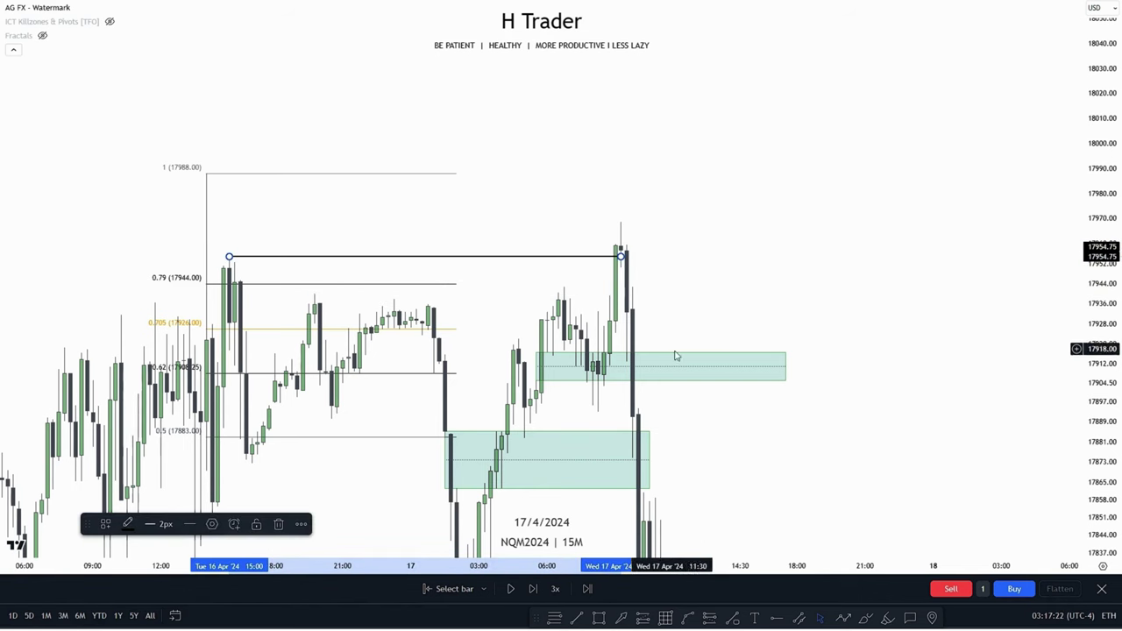
{"action": "key", "text": "Delete"}
{"action": "left_click_drag", "start_coordinate": [826, 483], "coordinate": [837, 366]}
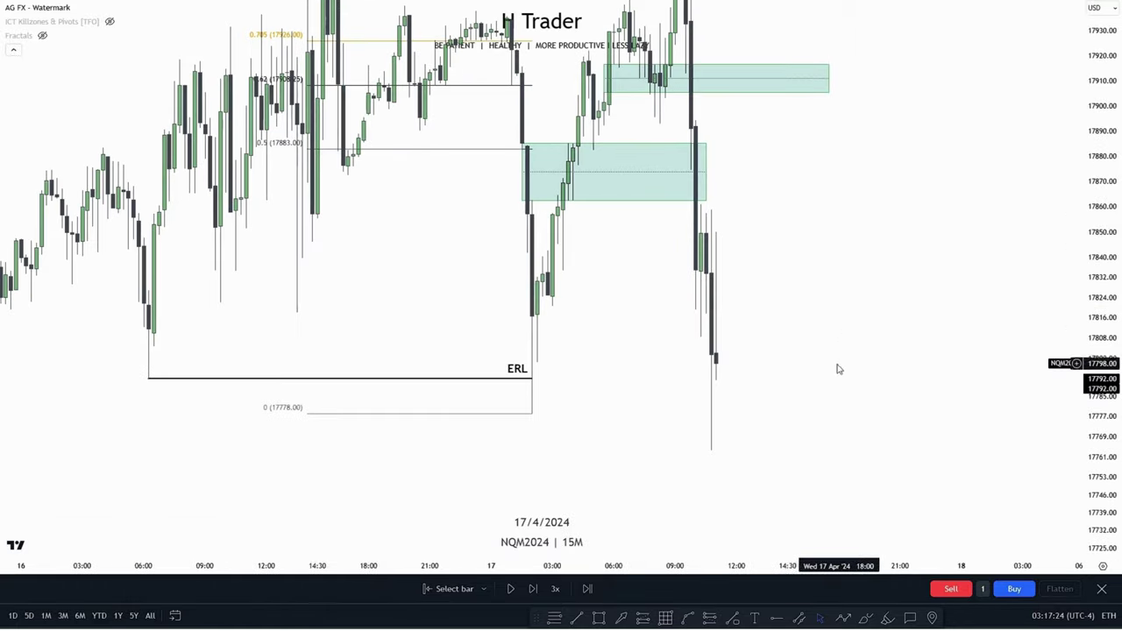
Move the ERL line to the 17 April 02:00 low at 17778.00 and extend it to the following 17 April drop.
{"action": "left_click_drag", "start_coordinate": [526, 381], "coordinate": [531, 413]}
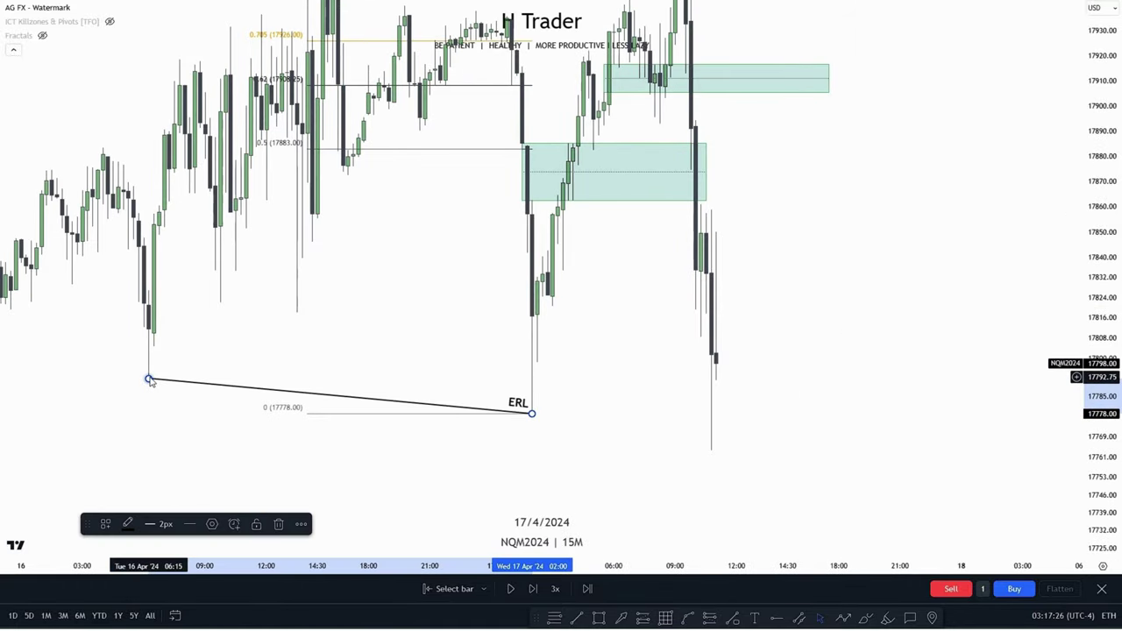
{"action": "left_click_drag", "start_coordinate": [149, 379], "coordinate": [690, 442]}
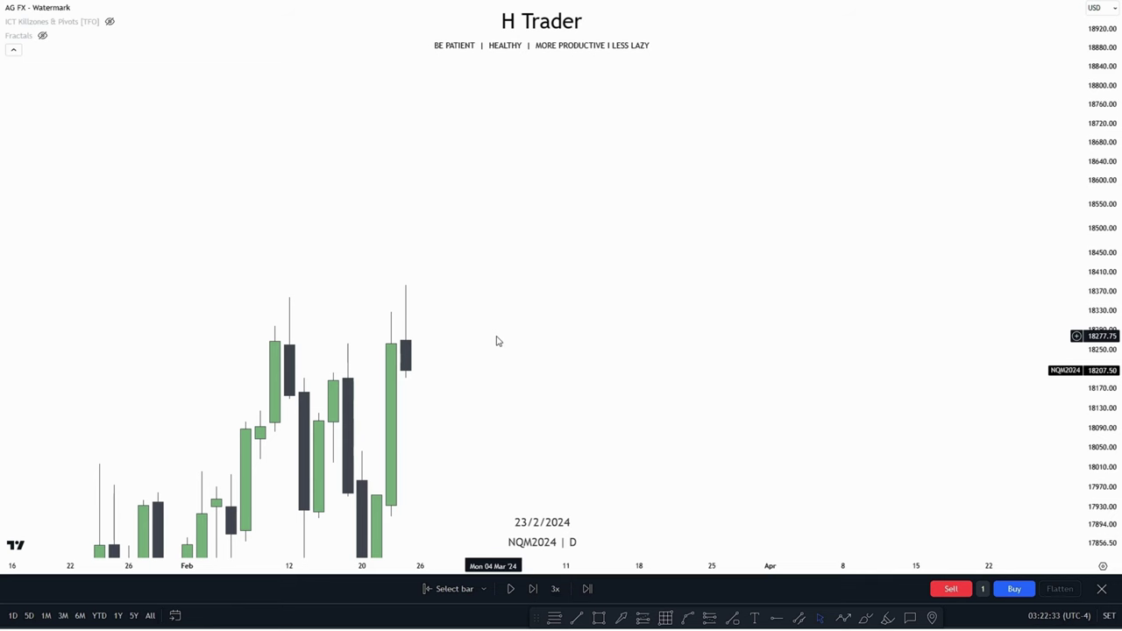
Draw a horizontal trend line from the 12 February high at 18357.25 to the 23 February candle on the daily chart.
{"action": "scroll", "coordinate": [538, 301], "scroll_direction": "up", "scroll_amount": 3}
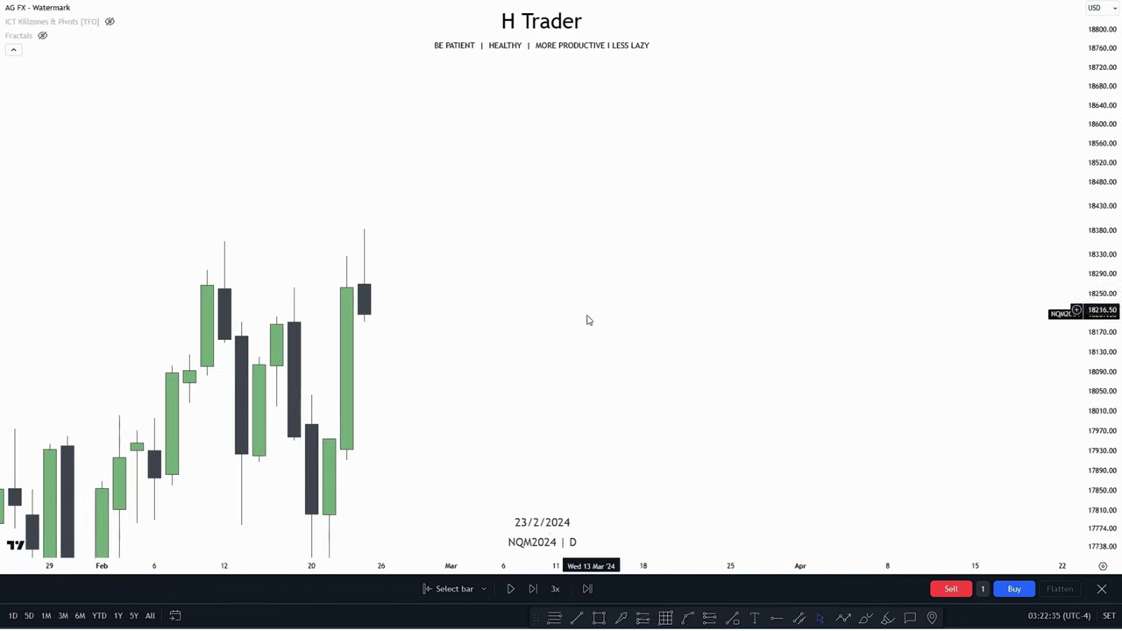
{"action": "left_click", "coordinate": [579, 618]}
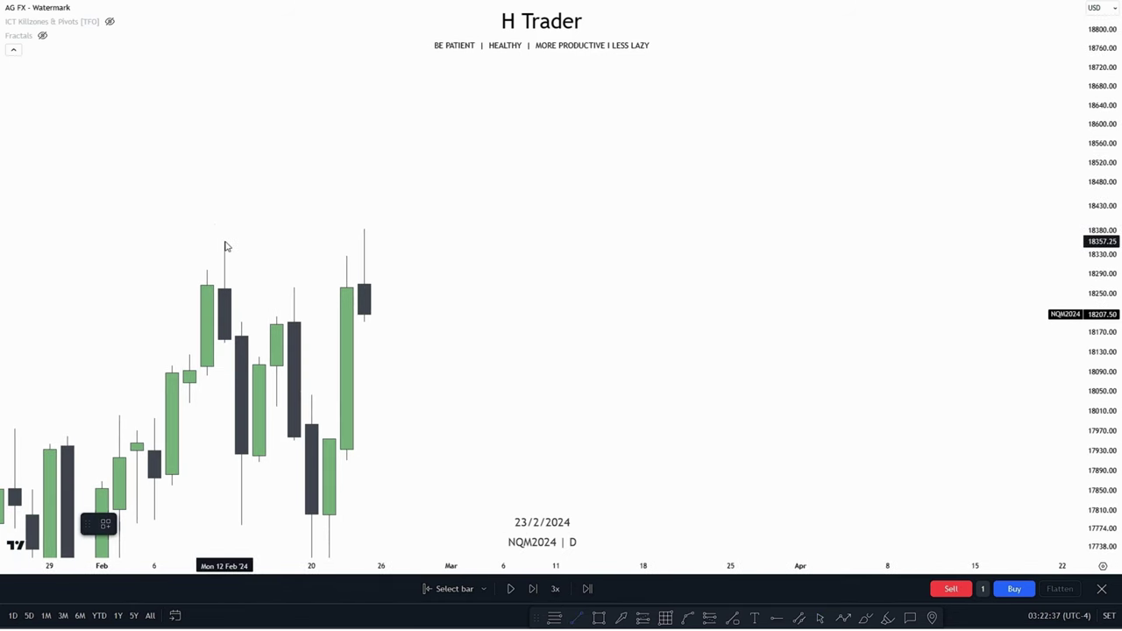
{"action": "left_click", "coordinate": [225, 242]}
{"action": "left_click", "coordinate": [360, 263], "text": "shift"}
{"action": "left_click_drag", "start_coordinate": [491, 290], "coordinate": [588, 316]}
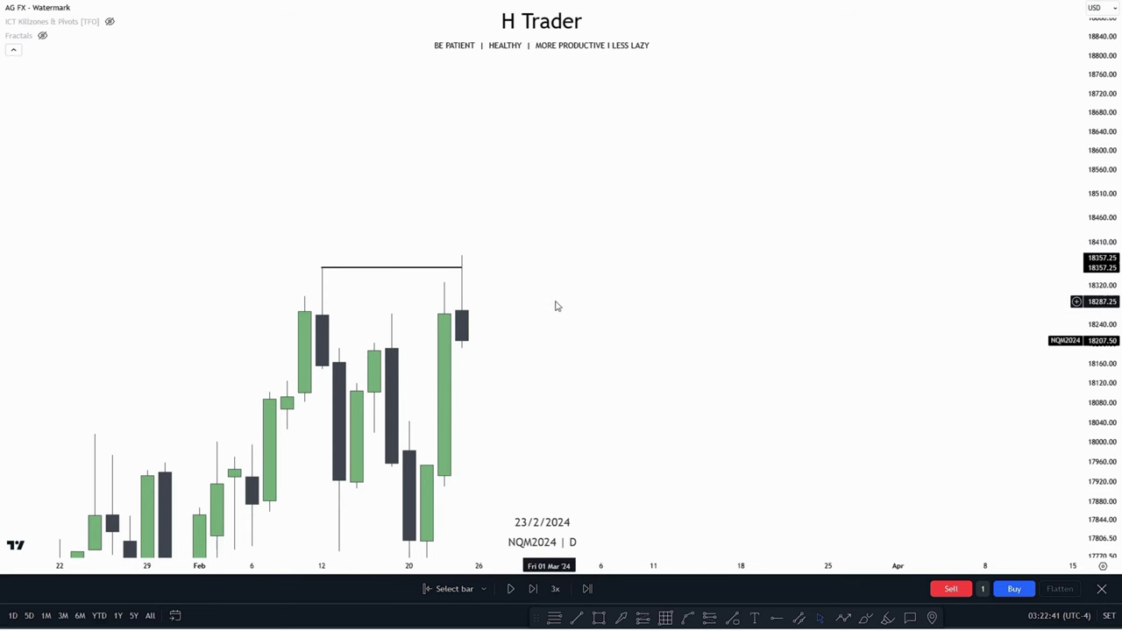
Label the trend line at the 12 February high as ERL, above its 23 February end.
{"action": "left_click", "coordinate": [456, 270]}
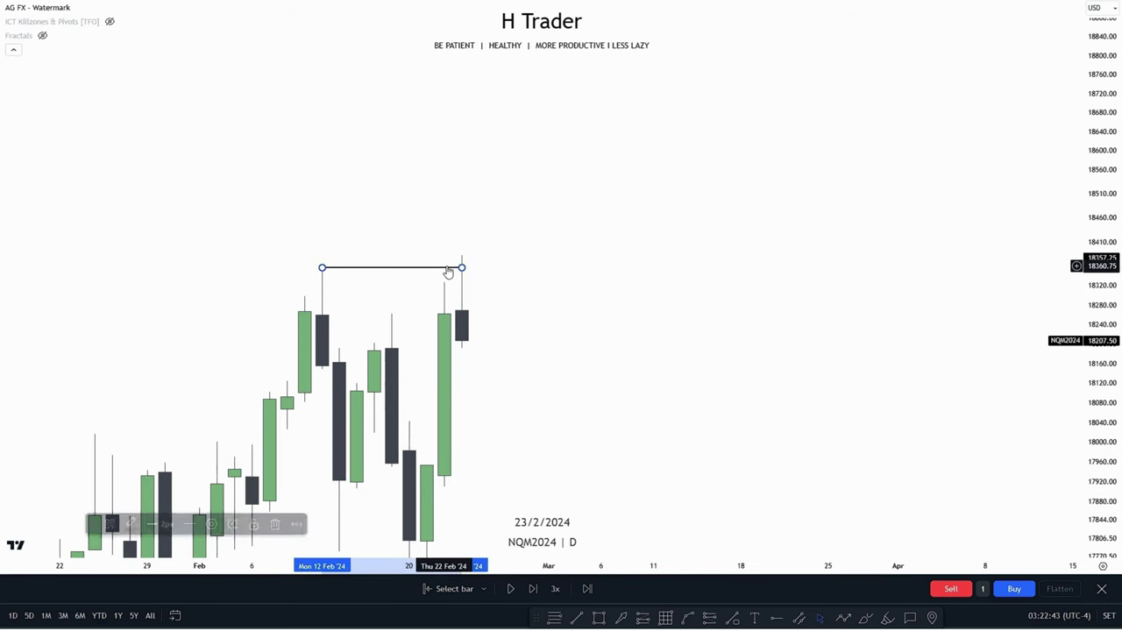
{"action": "right_click", "coordinate": [456, 270]}
{"action": "mouse_move", "coordinate": [496, 279]}
{"action": "left_click", "coordinate": [592, 366]}
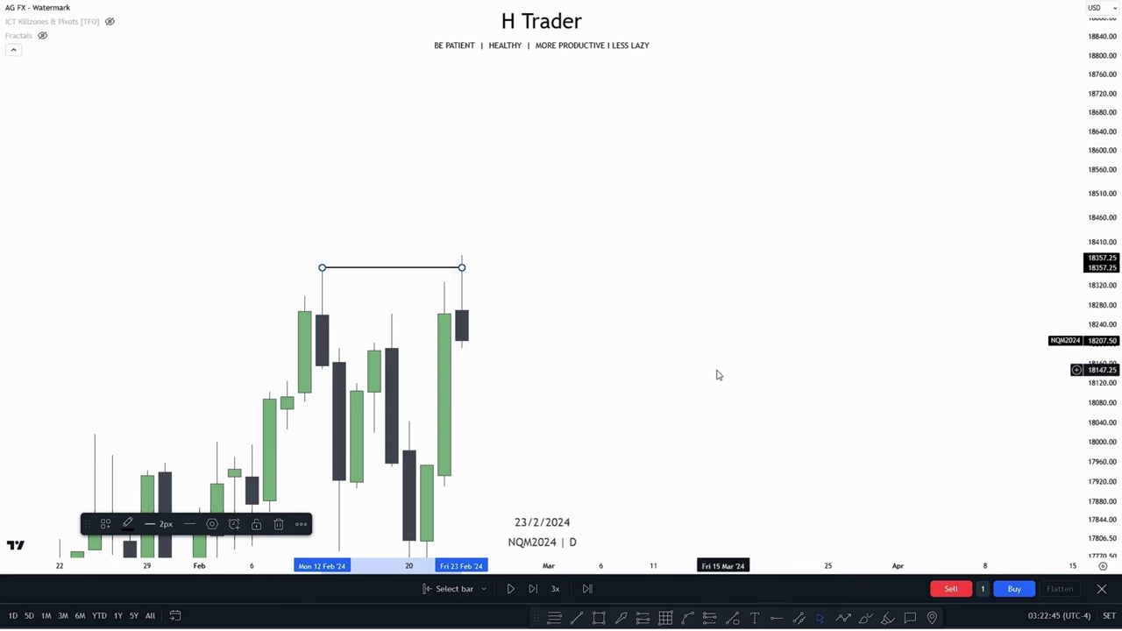
{"action": "left_click_drag", "start_coordinate": [647, 345], "coordinate": [568, 298]}
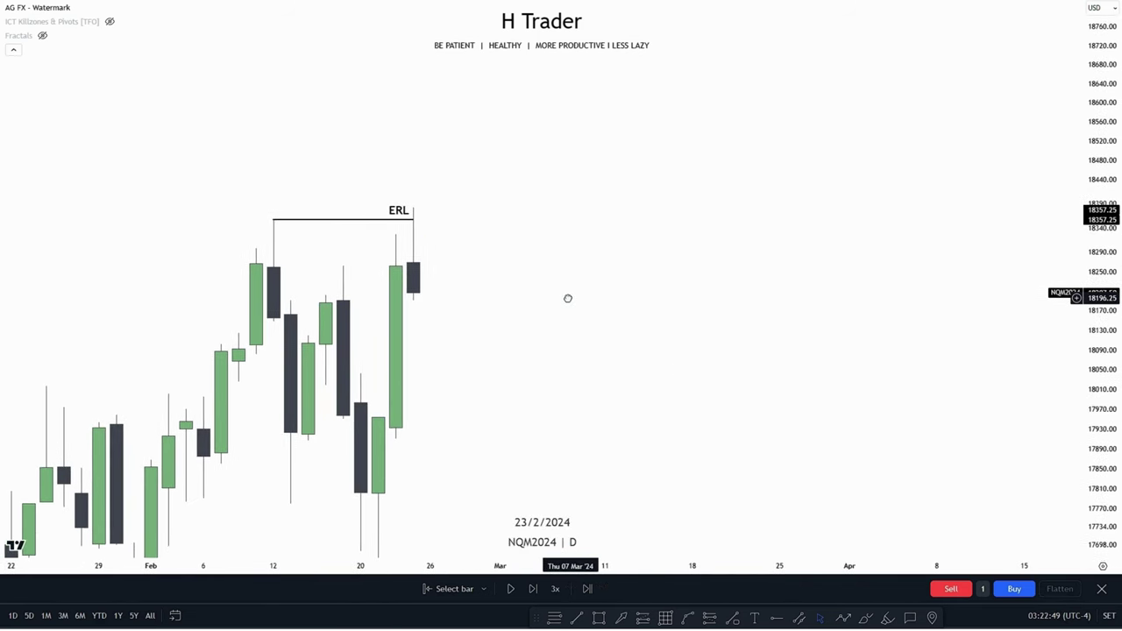
Draw a rectangle over the daily gap from 17954.00 to 18192.00 starting at 21 February, and extend it to about 19 March.
{"action": "left_click_drag", "start_coordinate": [549, 421], "coordinate": [552, 398]}
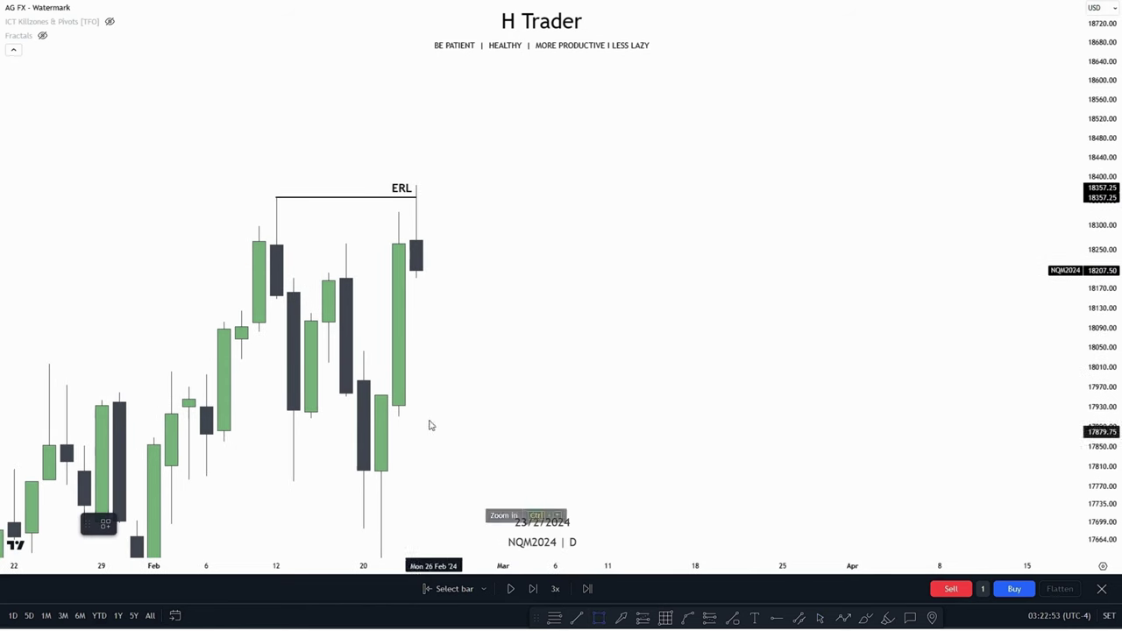
{"action": "left_click", "coordinate": [380, 395]}
{"action": "left_click", "coordinate": [426, 322]}
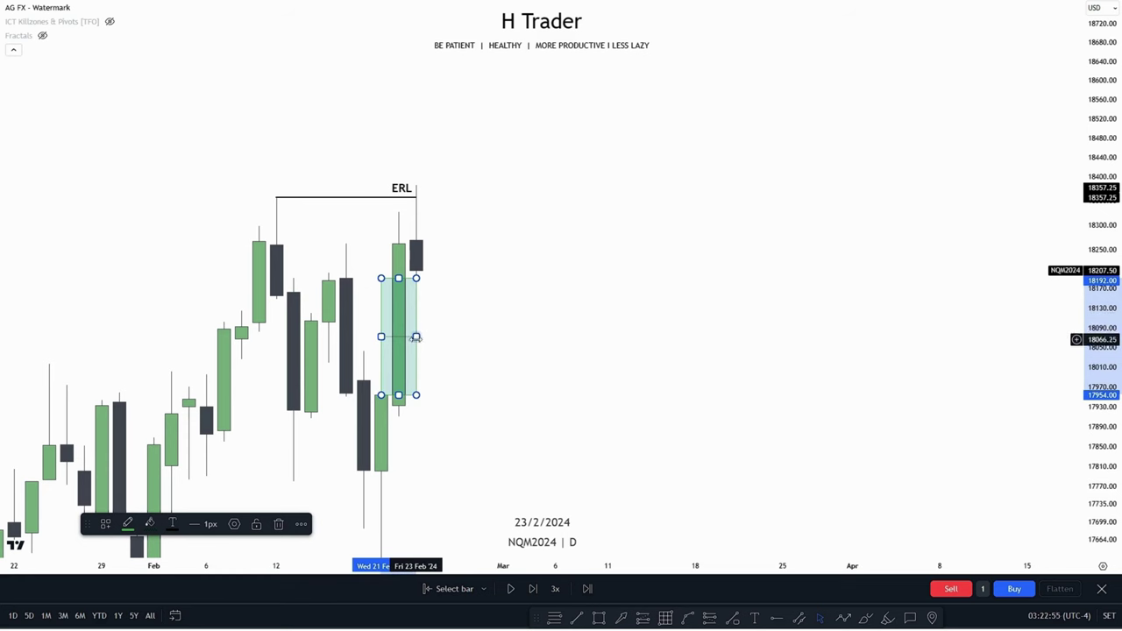
{"action": "left_click_drag", "start_coordinate": [416, 339], "coordinate": [715, 372]}
{"action": "left_click_drag", "start_coordinate": [643, 447], "coordinate": [674, 467]}
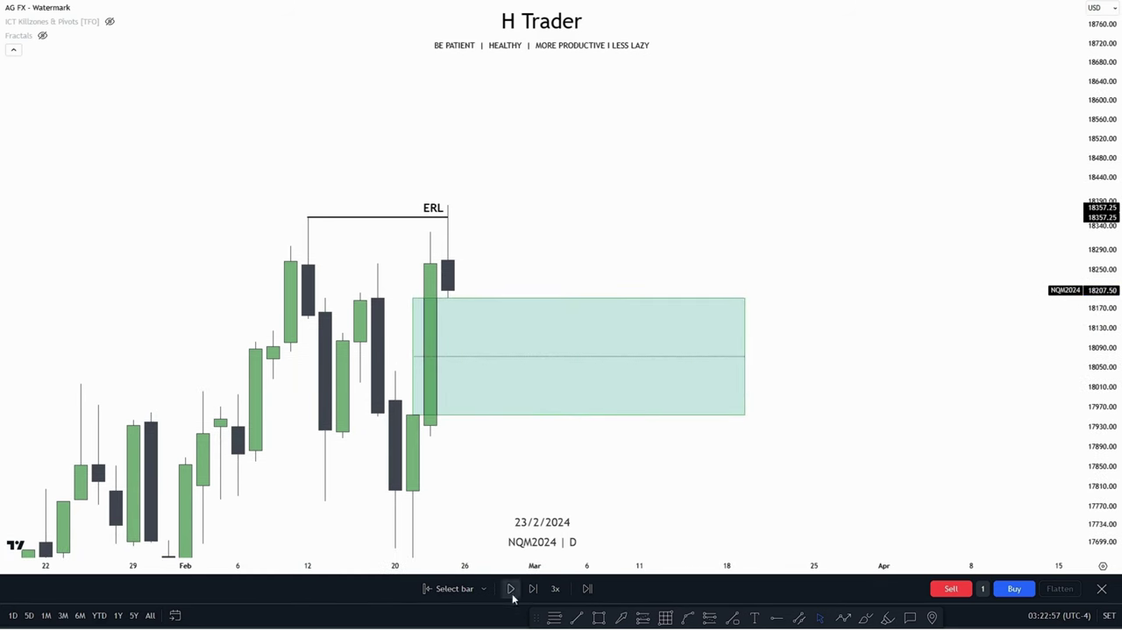
Draw a Fibonacci retracement over the 15 February candle from its low at 18018.75 to its high at 18202.00.
{"action": "left_click", "coordinate": [554, 619]}
{"action": "left_click", "coordinate": [360, 383]}
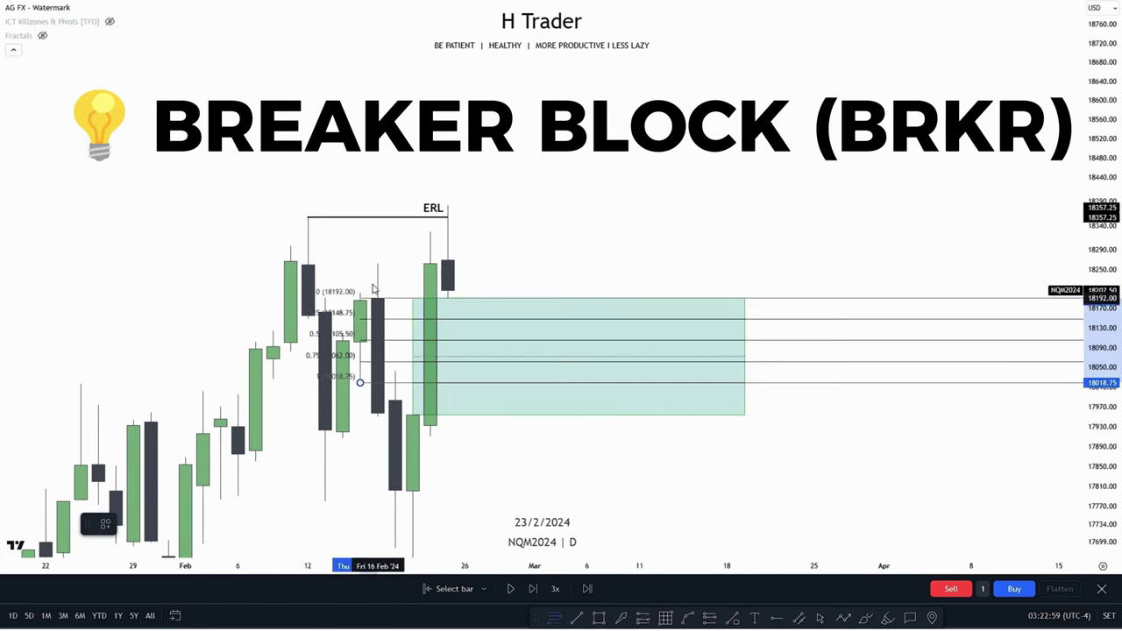
{"action": "left_click", "coordinate": [369, 294]}
{"action": "left_click_drag", "start_coordinate": [652, 454], "coordinate": [604, 436]}
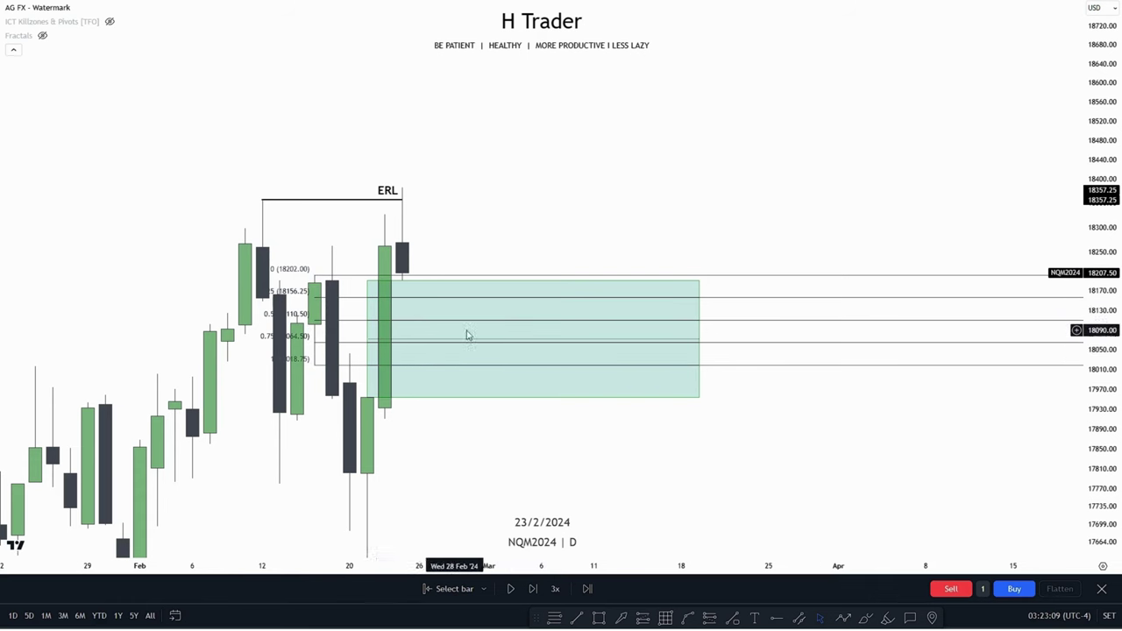
Move the ERL line to the 23 February high at 18382.50 and extend it horizontally to about 1 March.
{"action": "left_click_drag", "start_coordinate": [577, 474], "coordinate": [573, 445]}
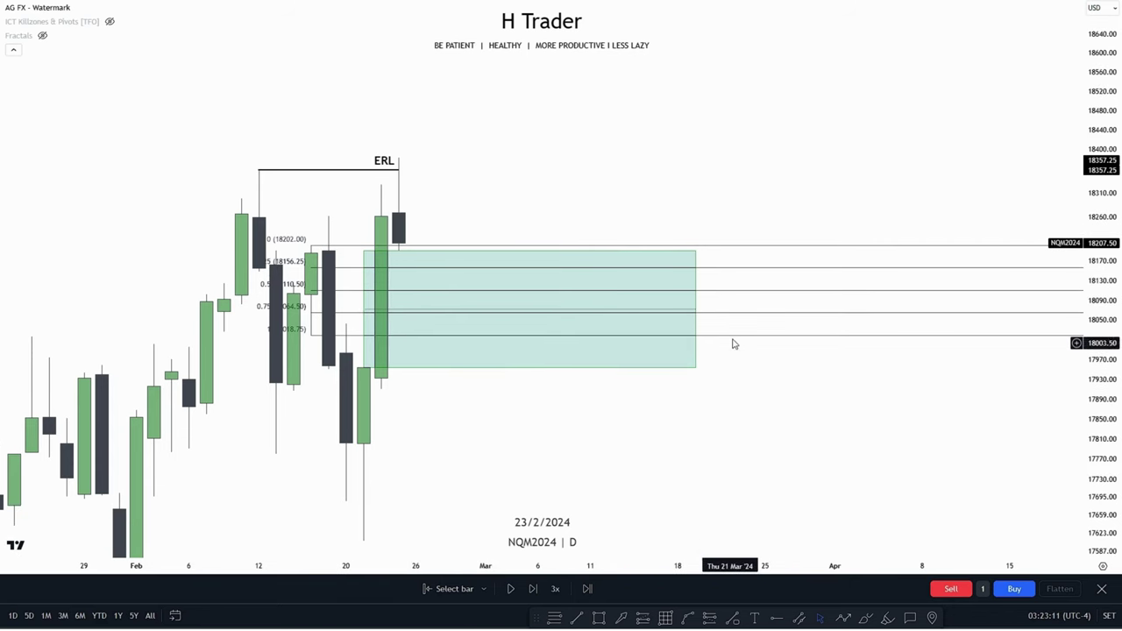
{"action": "left_click_drag", "start_coordinate": [734, 455], "coordinate": [742, 505]}
{"action": "left_click_drag", "start_coordinate": [477, 232], "coordinate": [475, 252]}
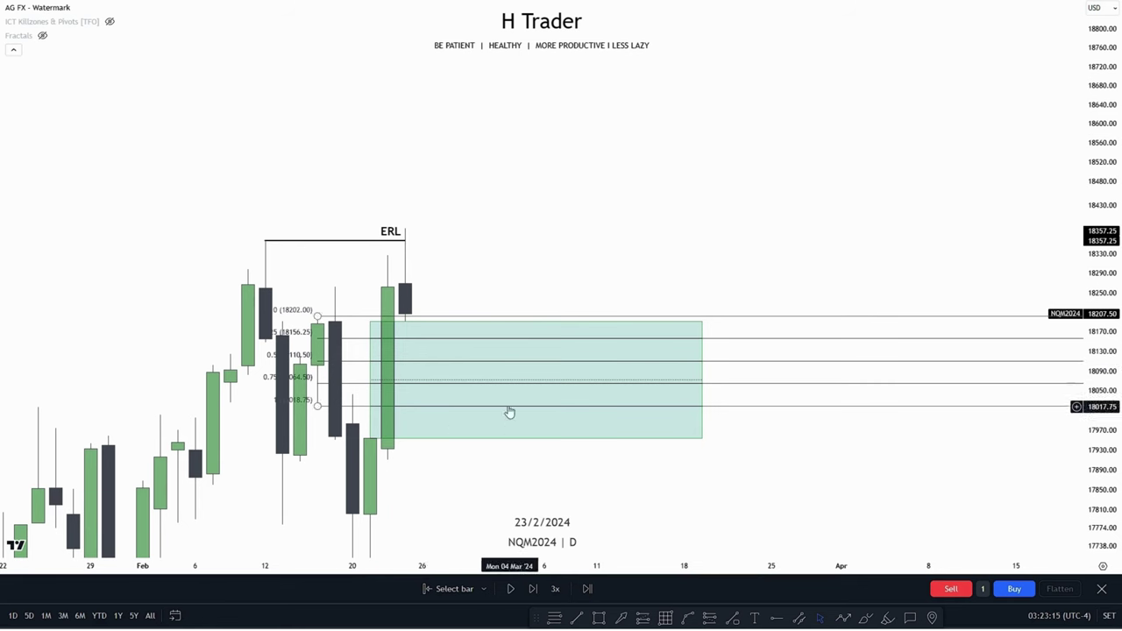
{"action": "left_click", "coordinate": [405, 240]}
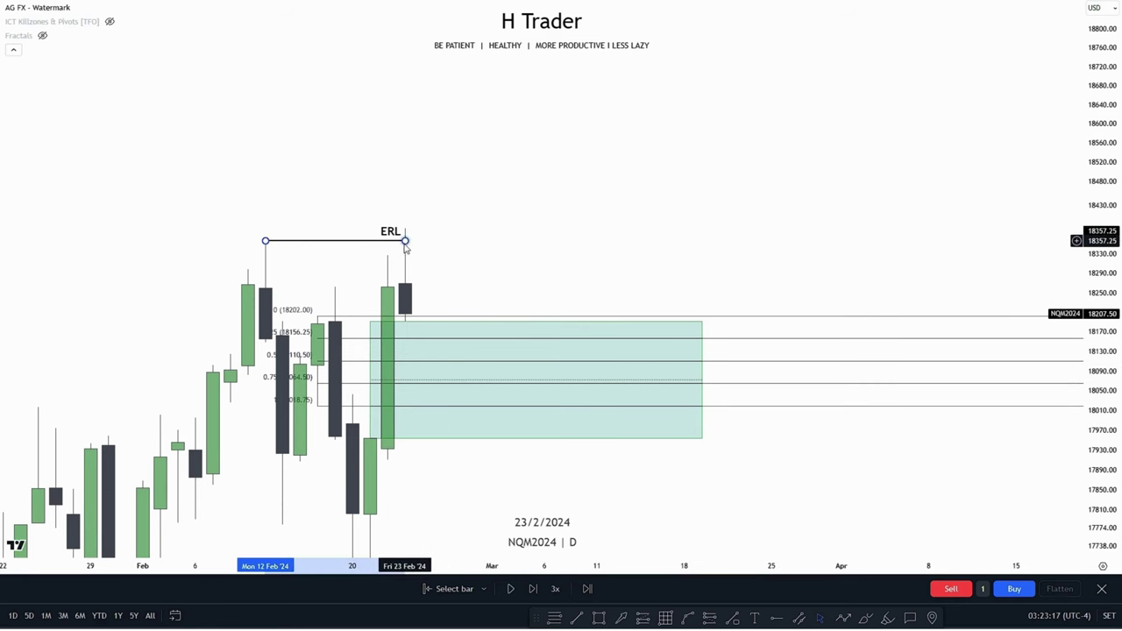
{"action": "left_click_drag", "start_coordinate": [405, 240], "coordinate": [405, 229]}
{"action": "left_click_drag", "start_coordinate": [265, 241], "coordinate": [511, 268]}
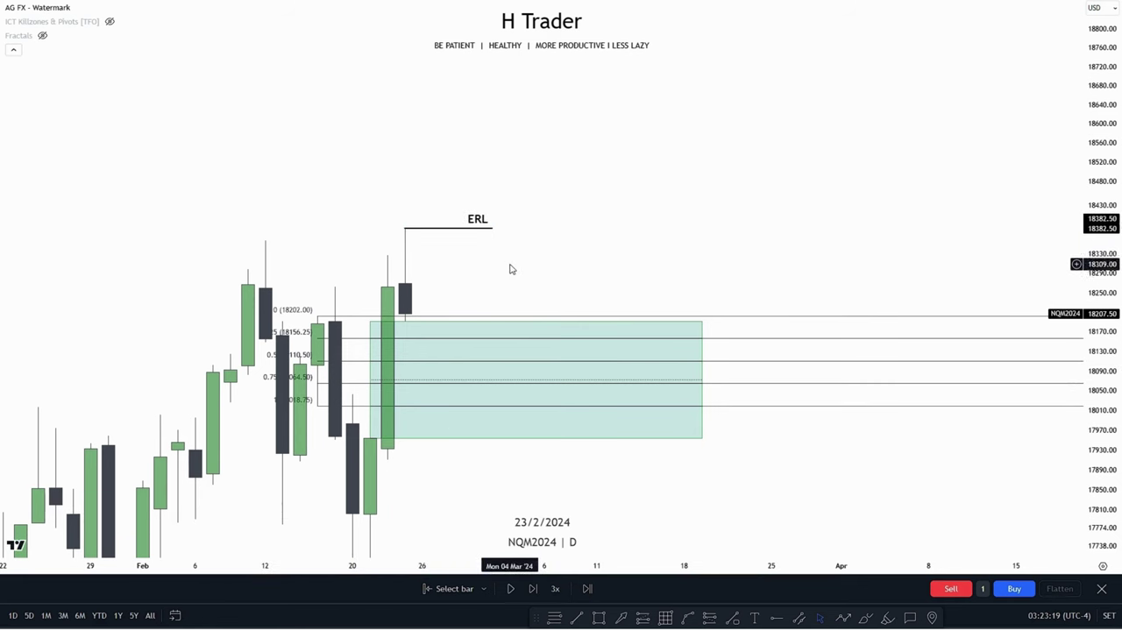
Play the daily replay forward and pause it at 1 March 2024.
{"action": "left_click", "coordinate": [513, 591]}
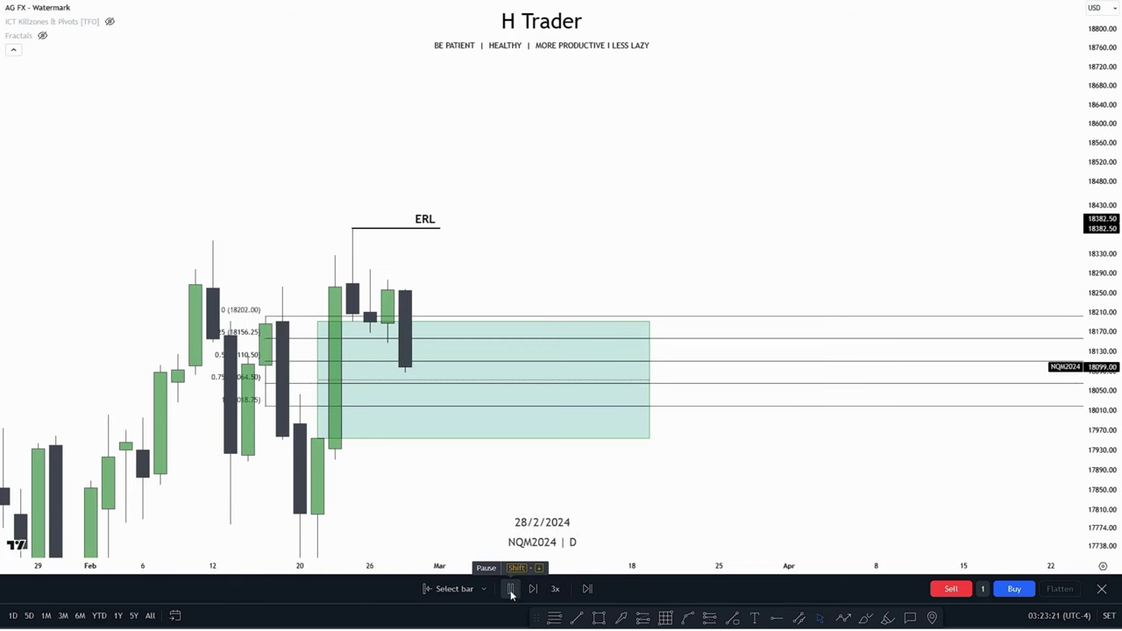
{"action": "left_click", "coordinate": [511, 589]}
{"action": "left_click_drag", "start_coordinate": [439, 492], "coordinate": [480, 456]}
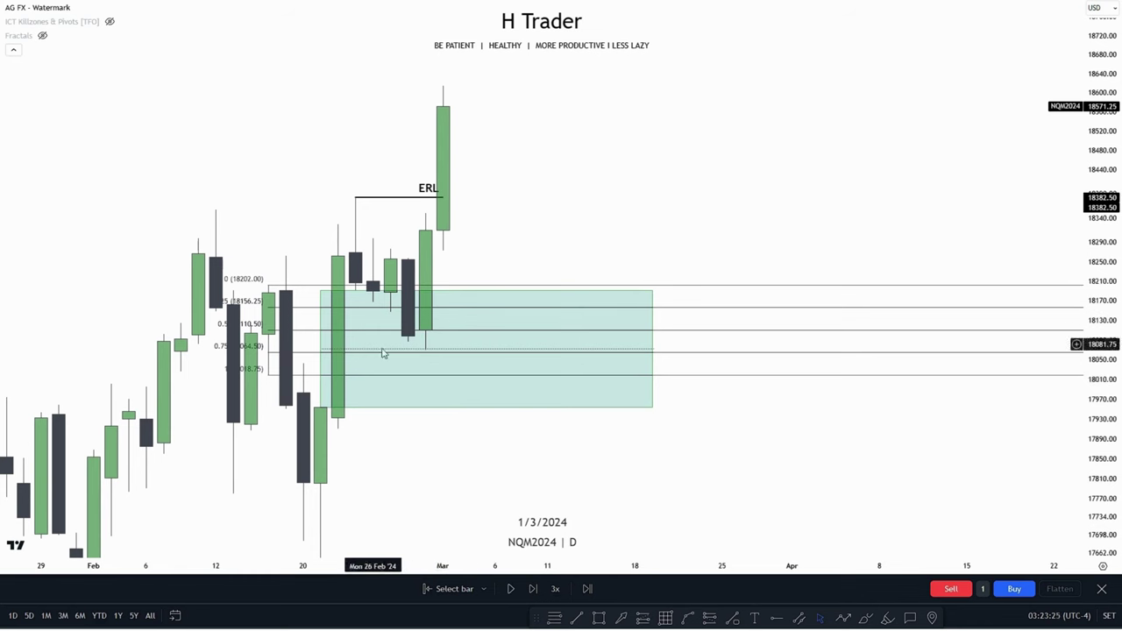
{"action": "left_click", "coordinate": [425, 350]}
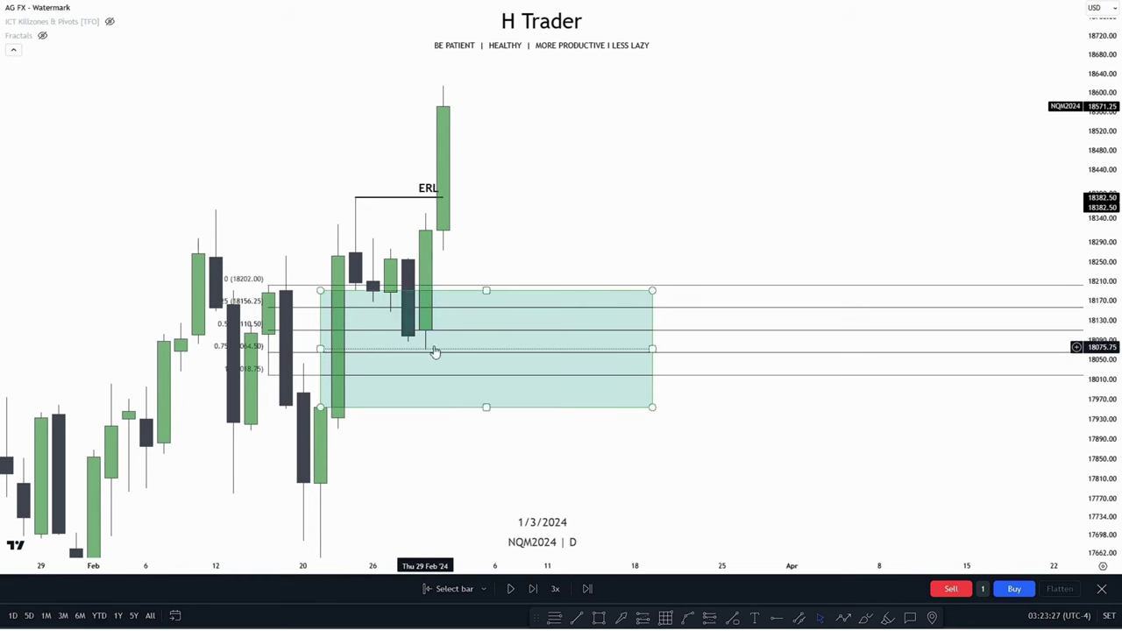
{"action": "key", "text": "Escape"}
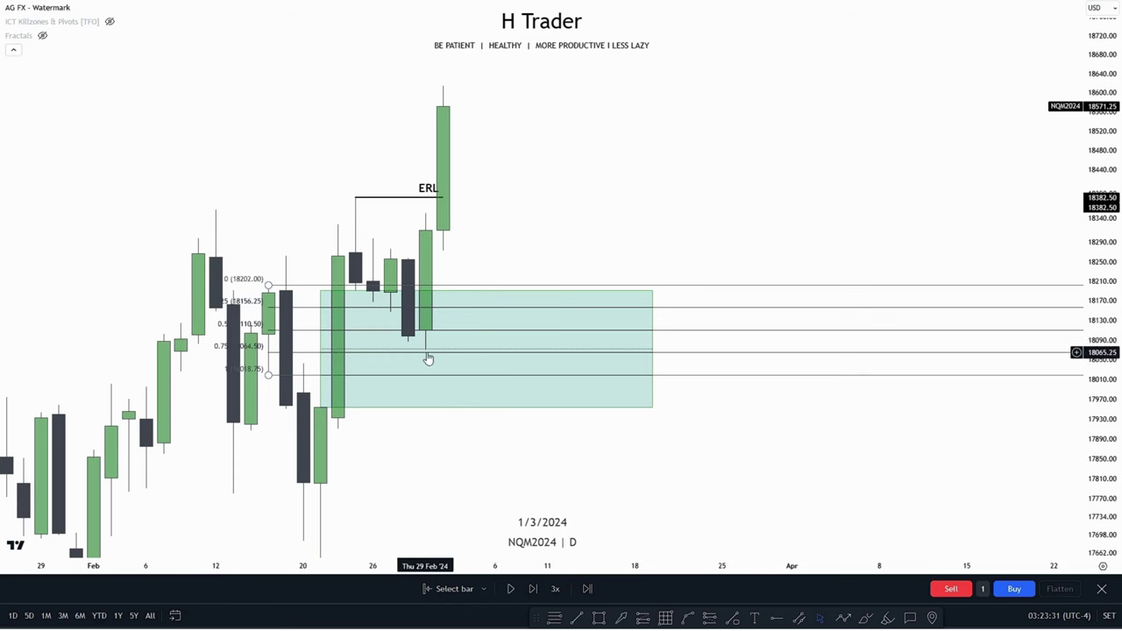
Shorten the 18382.50 ERL line so that it ends at the 29 February candle.
{"action": "left_click_drag", "start_coordinate": [523, 165], "coordinate": [532, 206]}
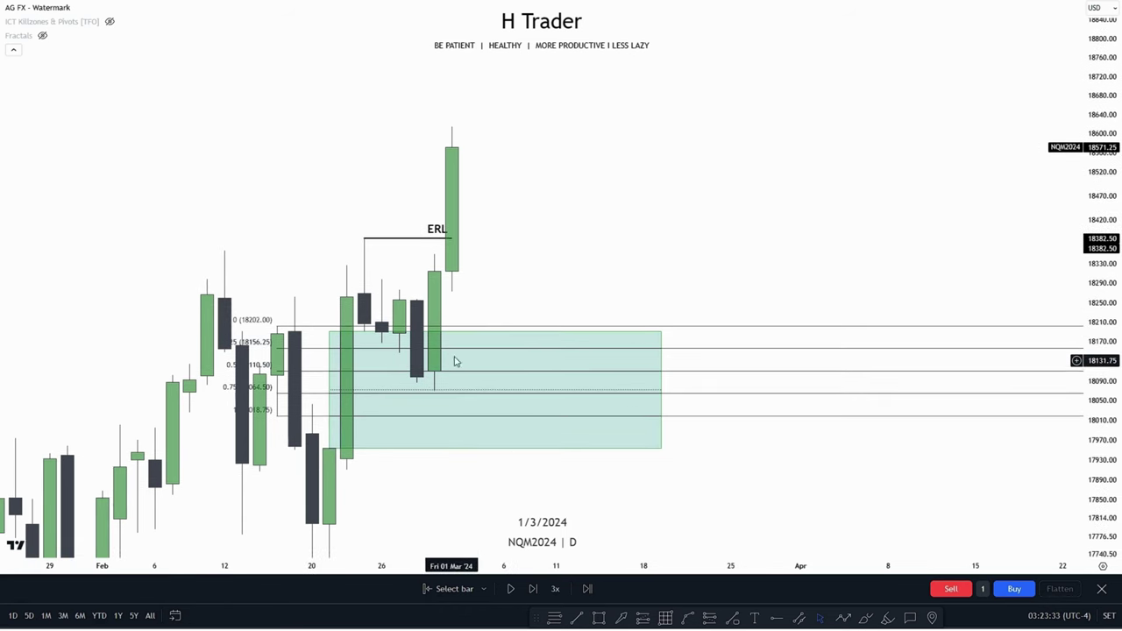
{"action": "left_click", "coordinate": [452, 238]}
{"action": "left_click_drag", "start_coordinate": [451, 238], "coordinate": [434, 239]}
{"action": "left_click", "coordinate": [533, 255]}
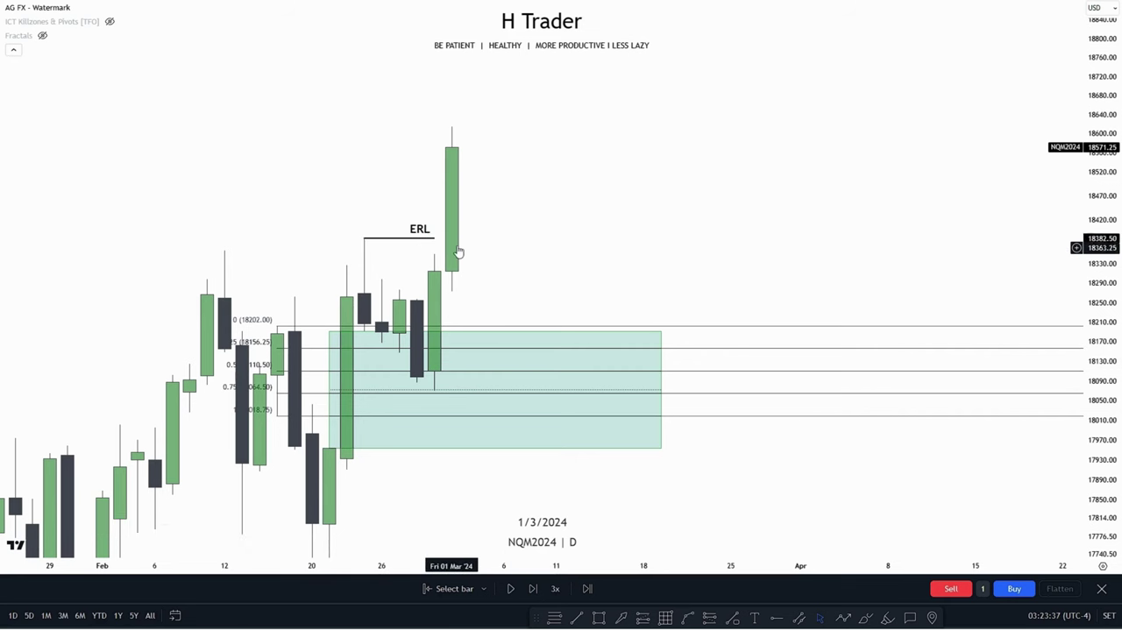
Move the ERL line to the 4 March high at 18623.50 and extend it horizontally to 12 March.
{"action": "left_click_drag", "start_coordinate": [533, 221], "coordinate": [519, 250]}
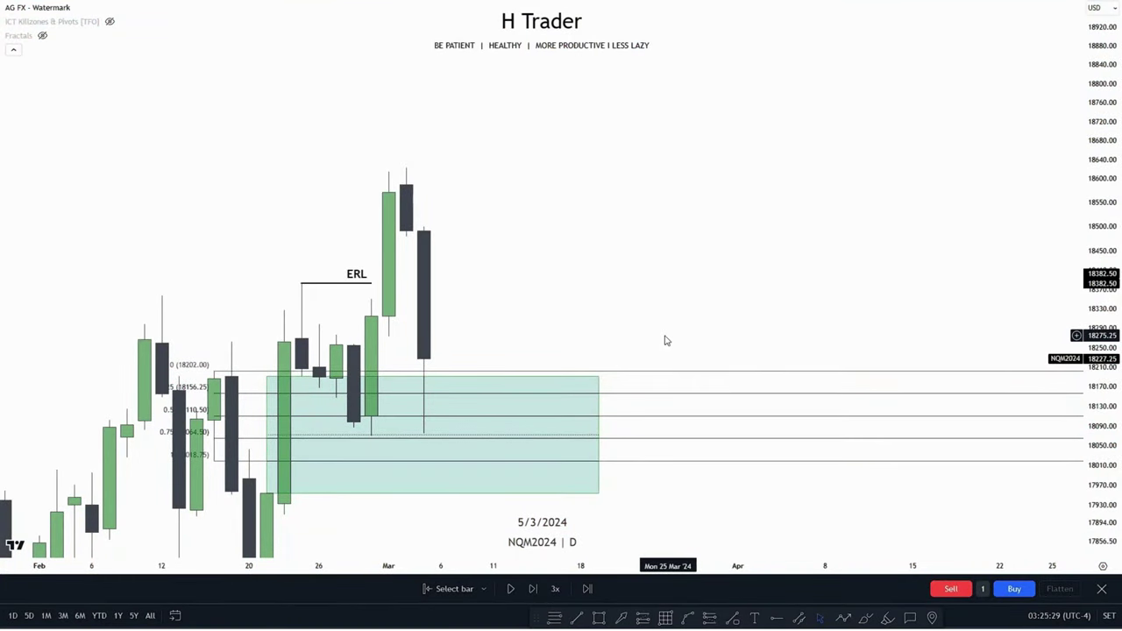
{"action": "left_click_drag", "start_coordinate": [371, 284], "coordinate": [406, 166]}
{"action": "left_click_drag", "start_coordinate": [302, 285], "coordinate": [511, 185]}
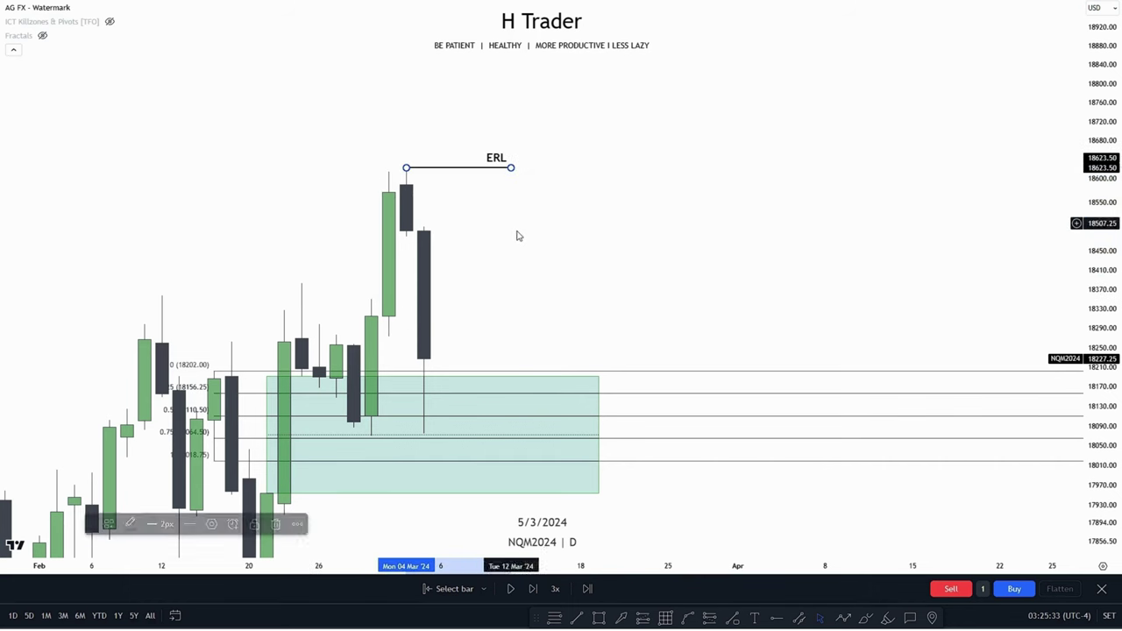
Draw a rectangle over the gap from 18350.00 to 18486.50 between 29 February and 22 March, and delete it.
{"action": "left_click_drag", "start_coordinate": [537, 280], "coordinate": [574, 264]}
{"action": "scroll", "coordinate": [572, 266], "scroll_direction": "up", "scroll_amount": 2}
{"action": "left_click_drag", "start_coordinate": [487, 235], "coordinate": [633, 246]}
{"action": "scroll", "coordinate": [377, 223], "scroll_direction": "down", "scroll_amount": 1}
{"action": "left_click_drag", "start_coordinate": [560, 254], "coordinate": [441, 249]}
{"action": "left_click", "coordinate": [599, 618]}
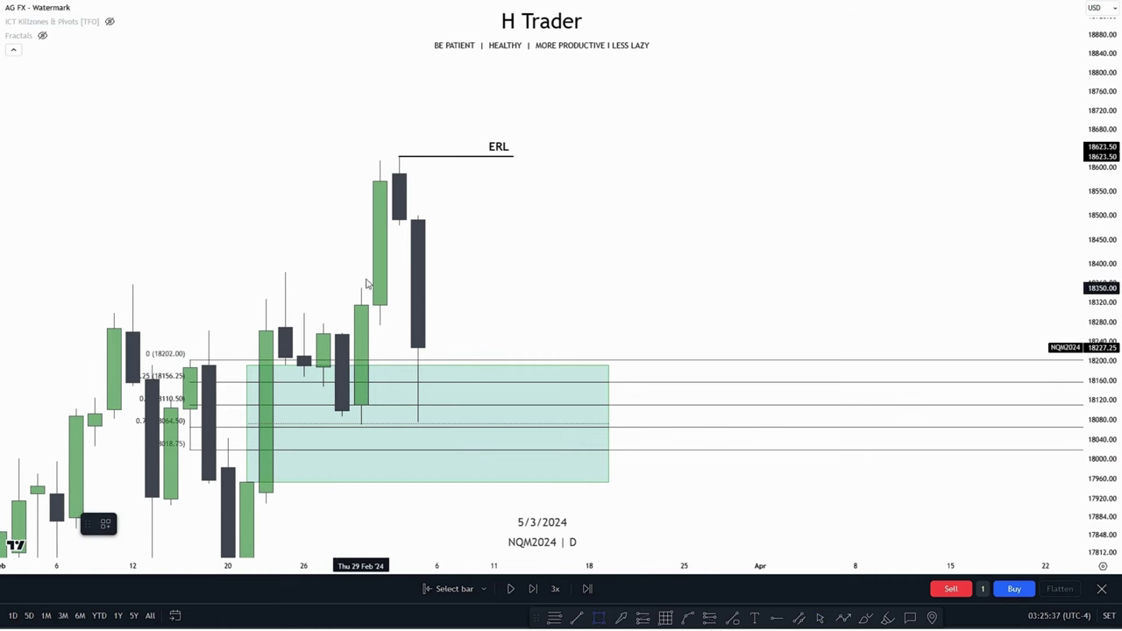
{"action": "mouse_move", "coordinate": [361, 287]}
{"action": "left_mouse_down"}
{"action": "mouse_move", "coordinate": [664, 235]}
{"action": "mouse_move", "coordinate": [664, 222]}
{"action": "left_mouse_up"}
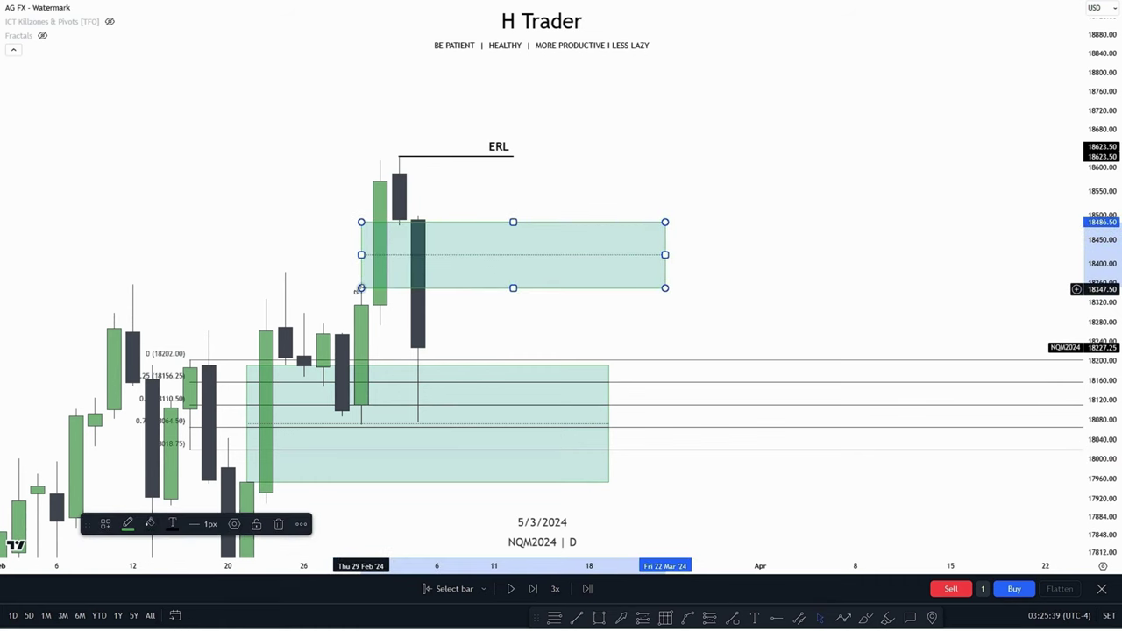
{"action": "left_click_drag", "start_coordinate": [361, 288], "coordinate": [342, 333]}
{"action": "key", "text": "Delete"}
Play the daily replay forward to 11 March 2024.
{"action": "left_click_drag", "start_coordinate": [510, 283], "coordinate": [529, 275]}
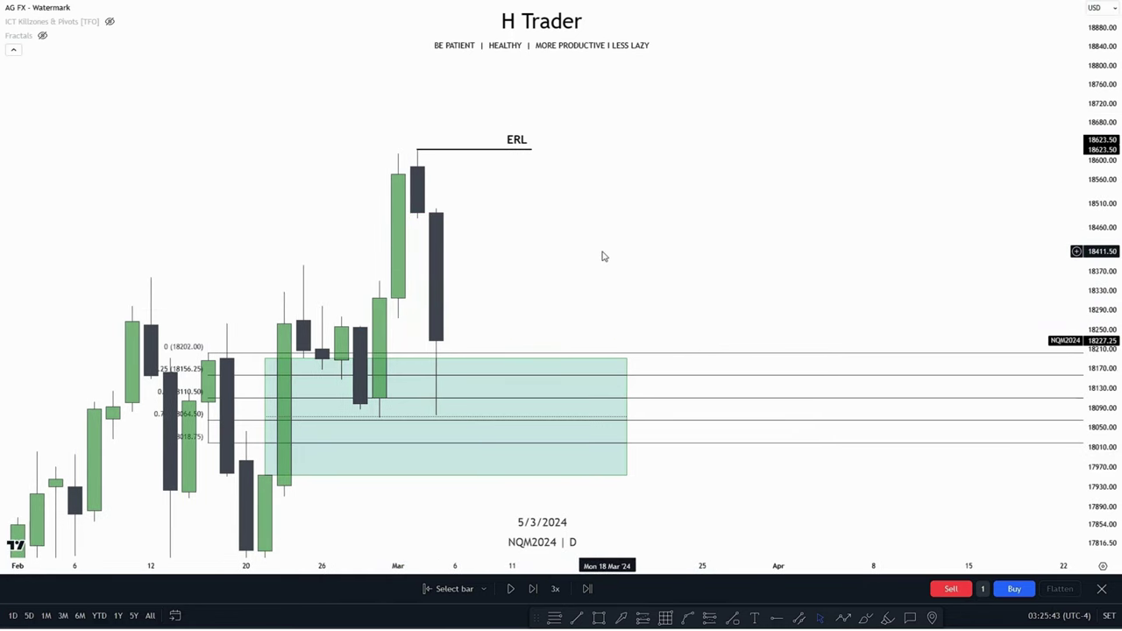
{"action": "left_click_drag", "start_coordinate": [601, 253], "coordinate": [641, 187]}
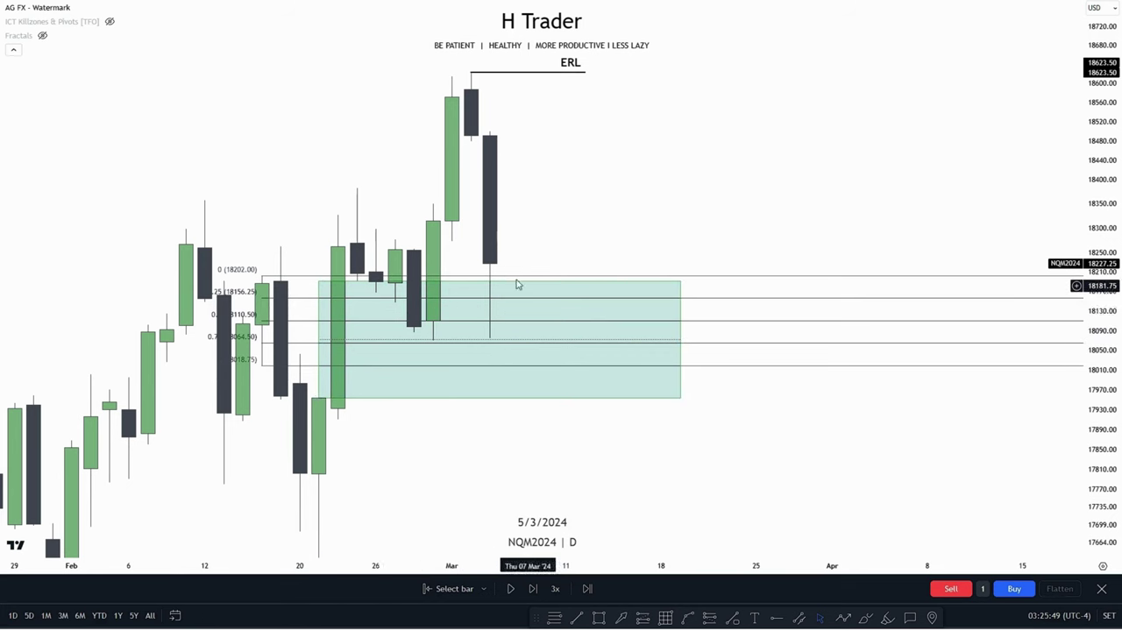
{"action": "left_click_drag", "start_coordinate": [573, 211], "coordinate": [566, 230]}
{"action": "left_click_drag", "start_coordinate": [595, 171], "coordinate": [553, 280]}
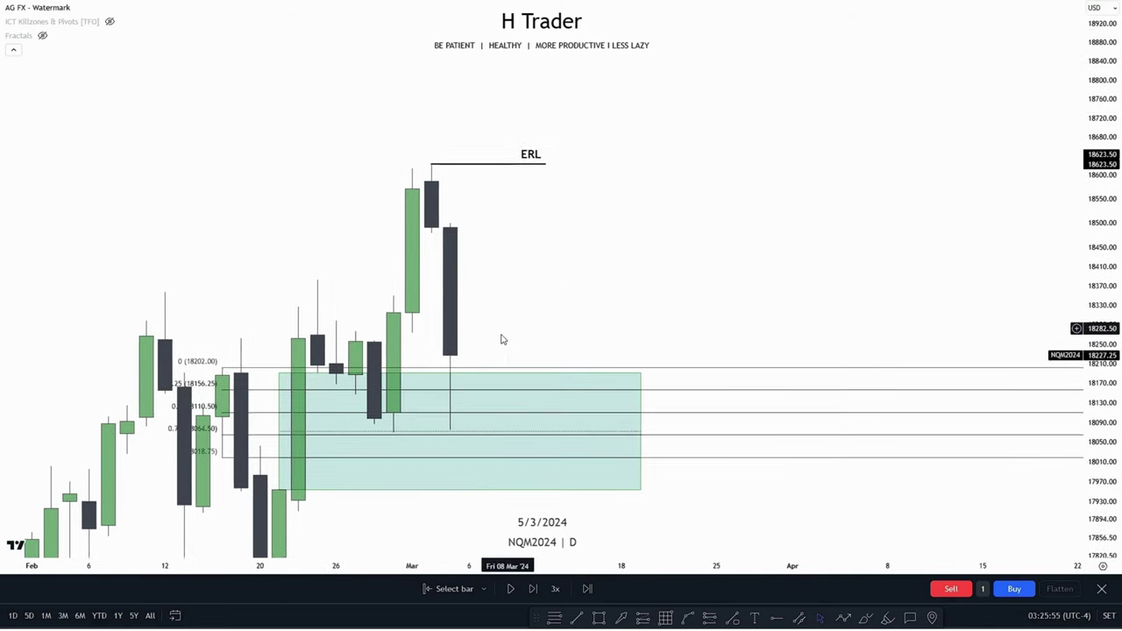
{"action": "left_click", "coordinate": [512, 589]}
{"action": "left_click_drag", "start_coordinate": [559, 293], "coordinate": [649, 336]}
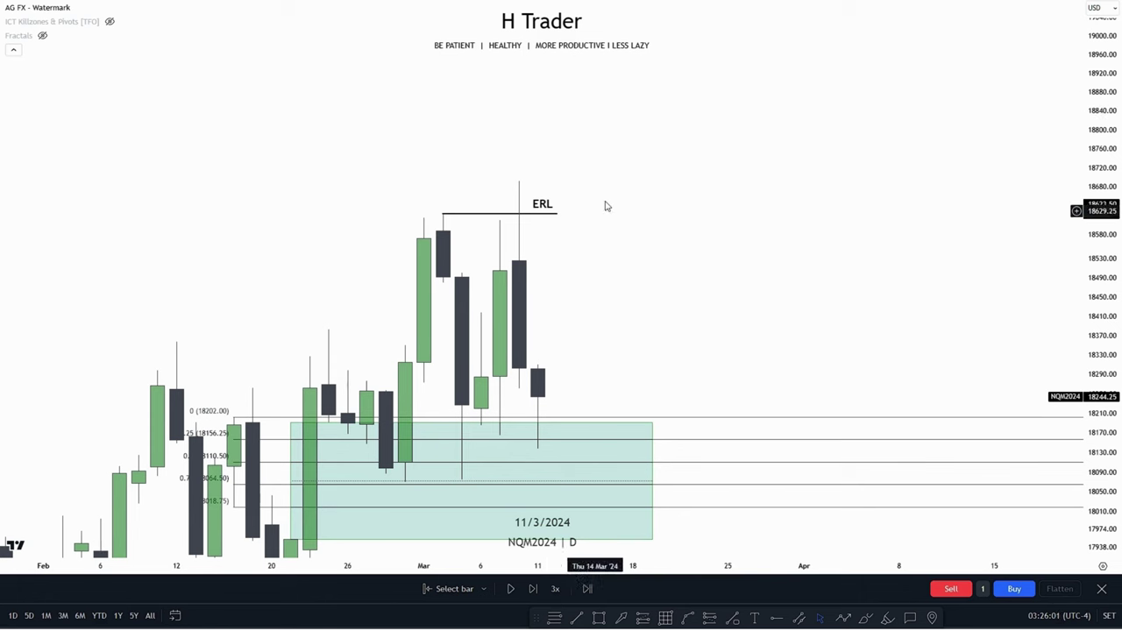
{"action": "left_click_drag", "start_coordinate": [730, 263], "coordinate": [717, 217]}
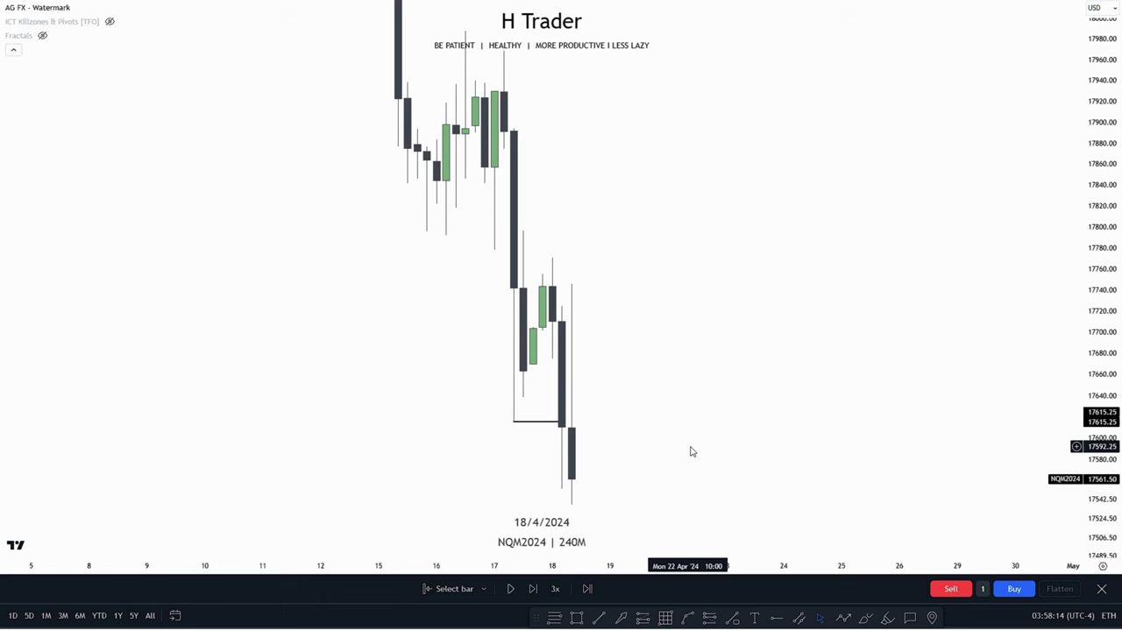
Switch the 18 April chart to the 15-minute timeframe and fit the 17 and 18 April price action in view.
{"action": "type", "text": "15"}
{"action": "key", "text": "Return"}
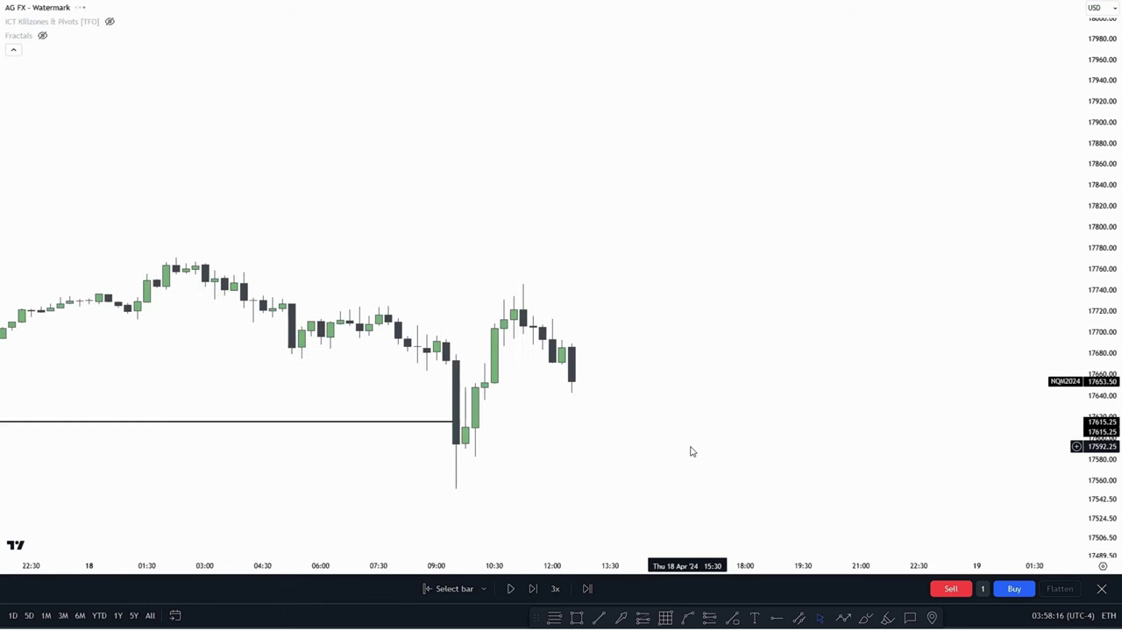
{"action": "left_click_drag", "start_coordinate": [1119, 441], "coordinate": [1049, 380]}
{"action": "scroll", "coordinate": [690, 326], "scroll_direction": "down", "scroll_amount": 5}
{"action": "left_click_drag", "start_coordinate": [492, 174], "coordinate": [588, 267]}
{"action": "scroll", "coordinate": [617, 254], "scroll_direction": "down", "scroll_amount": 1}
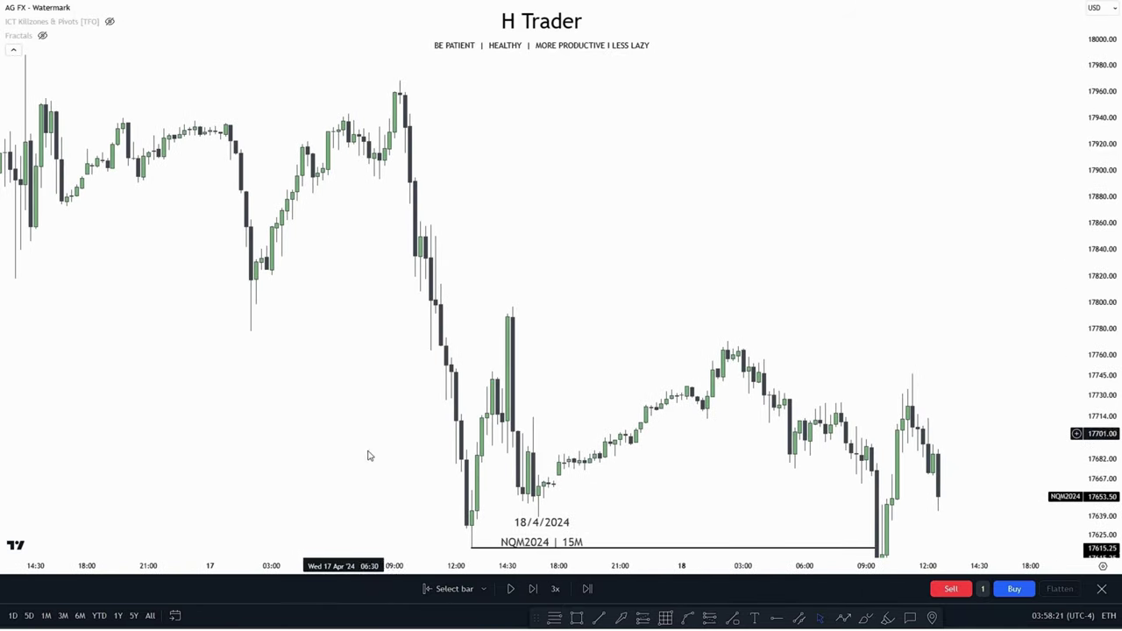
Draw a horizontal line at the 17 April 02:00 low of 17778.00, extended to the tall rebound candle that afternoon.
{"action": "left_click", "coordinate": [599, 619]}
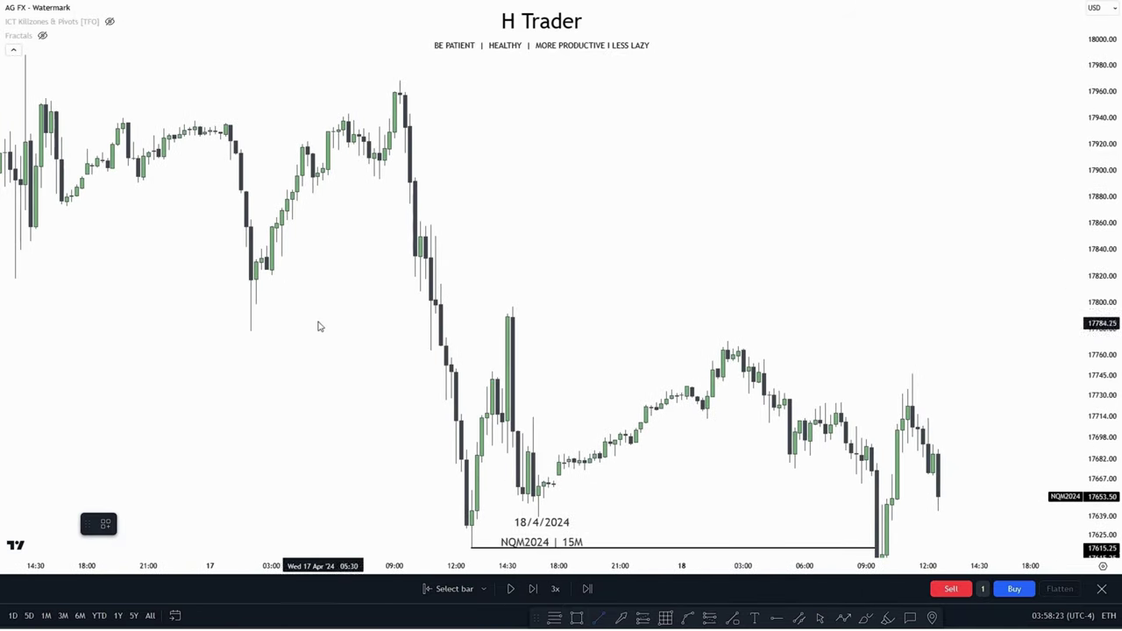
{"action": "left_click", "coordinate": [250, 333]}
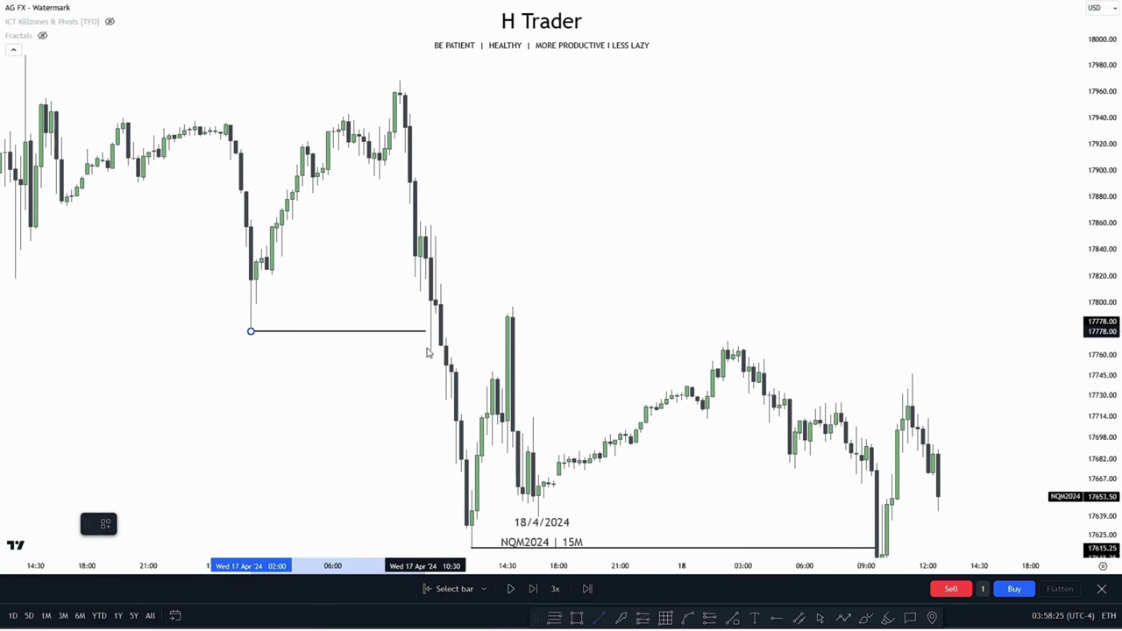
{"action": "left_click", "coordinate": [509, 331]}
Mark the 17 April zone from 17773.25 to 17791.25 with a rectangle, and delete both the rectangle and the 17778.00 line.
{"action": "left_click", "coordinate": [577, 617]}
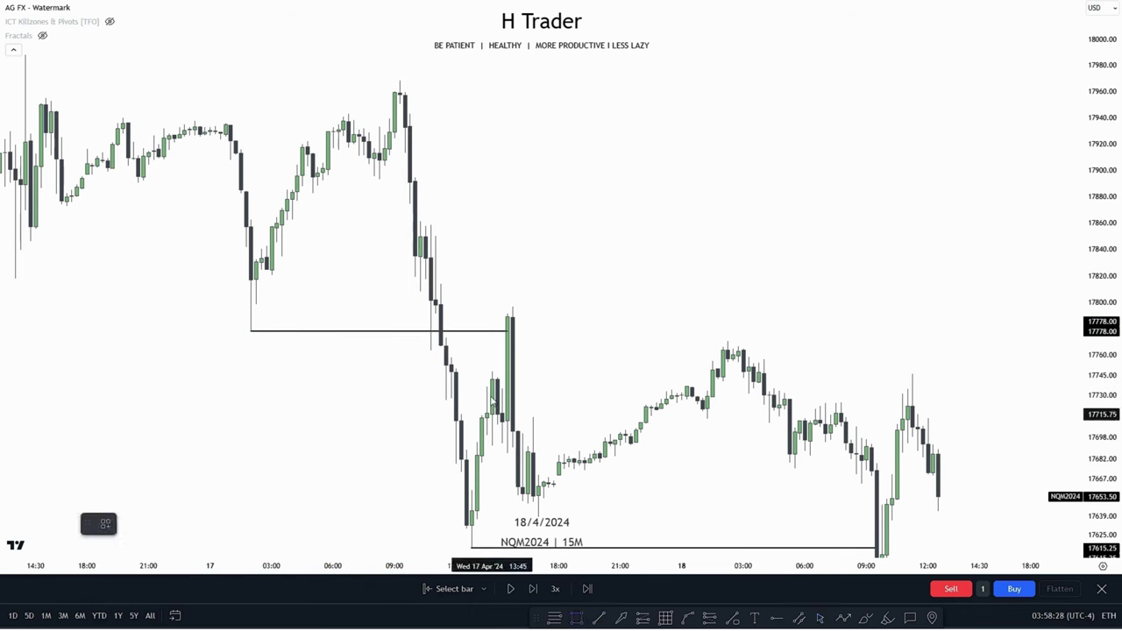
{"action": "left_click", "coordinate": [436, 314]}
{"action": "left_click", "coordinate": [579, 338]}
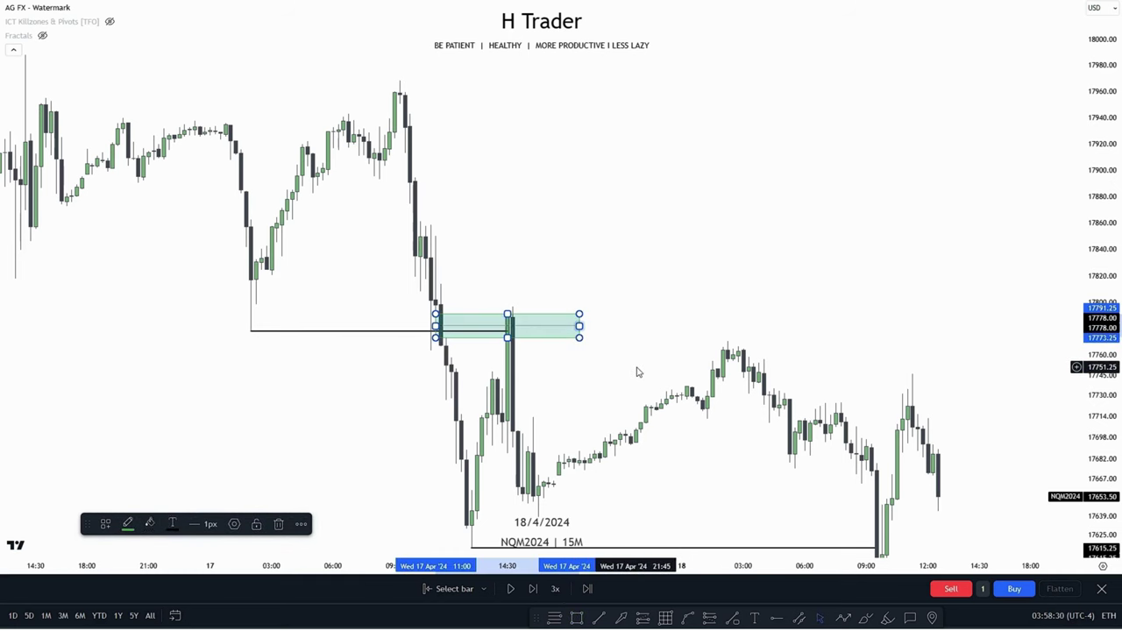
{"action": "key", "text": "Delete"}
{"action": "left_click", "coordinate": [376, 333]}
{"action": "key", "text": "Delete"}
Examine the 15-minute price action from the 17 April sell-off to the 18 April move through the 17615.25 low line.
{"action": "left_click_drag", "start_coordinate": [650, 324], "coordinate": [505, 213]}
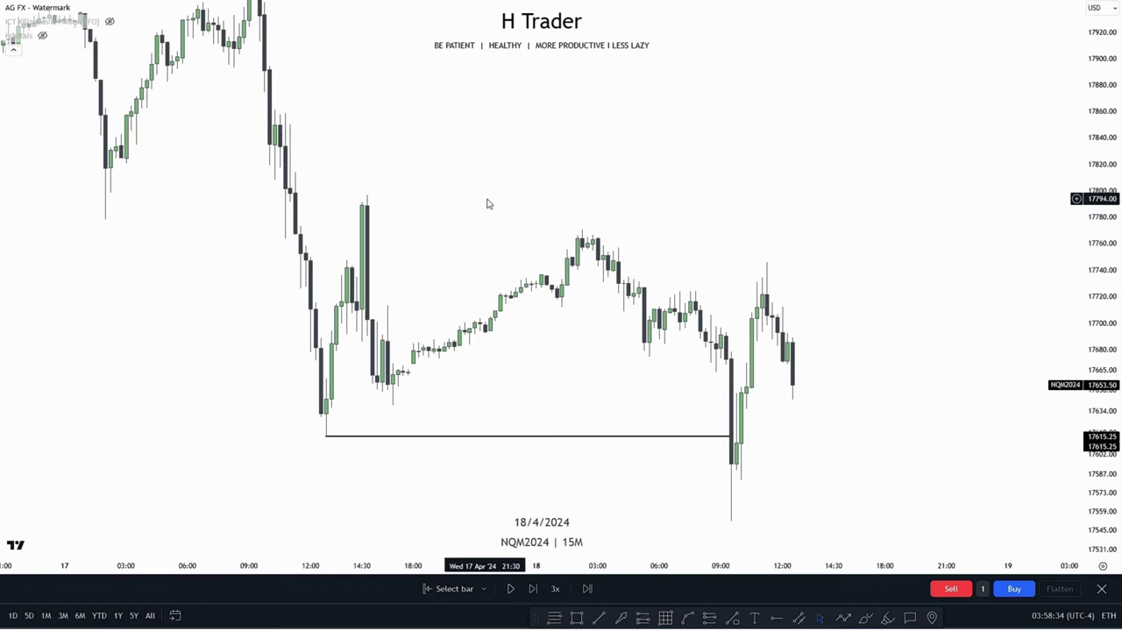
{"action": "left_click_drag", "start_coordinate": [487, 204], "coordinate": [459, 205]}
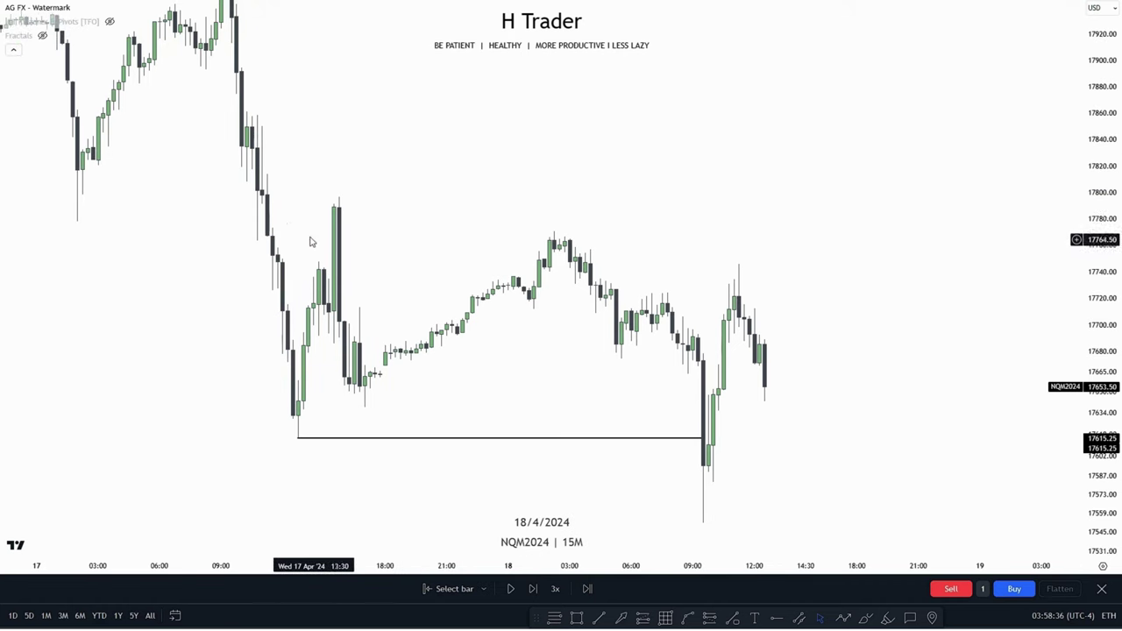
{"action": "left_click_drag", "start_coordinate": [532, 253], "coordinate": [488, 223]}
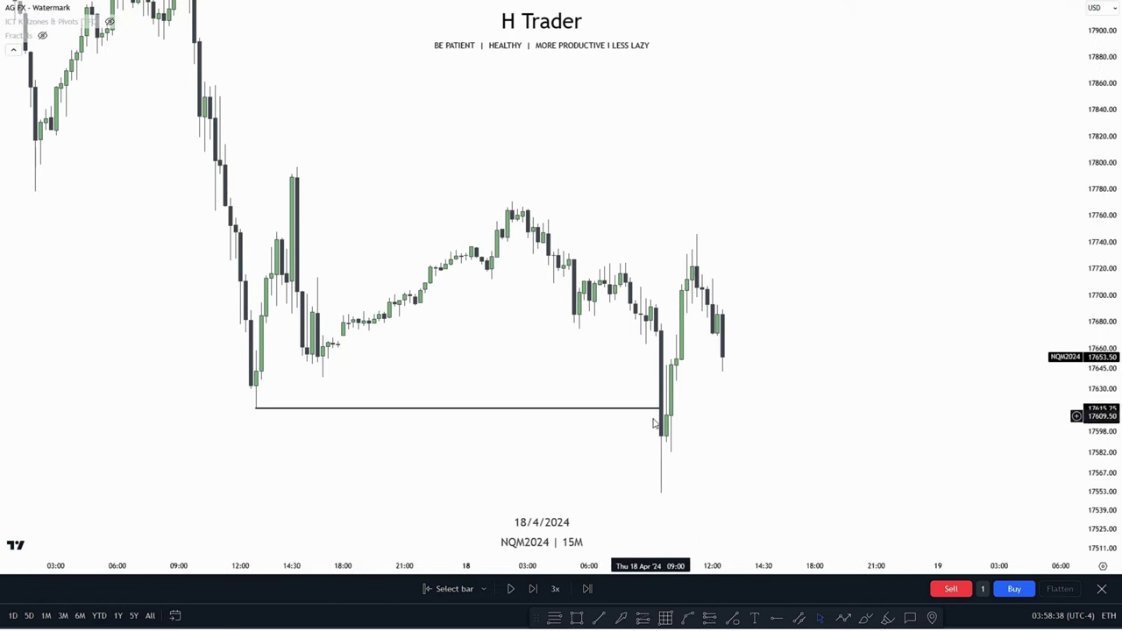
{"action": "left_click_drag", "start_coordinate": [564, 356], "coordinate": [619, 393]}
{"action": "left_click_drag", "start_coordinate": [88, 230], "coordinate": [119, 232]}
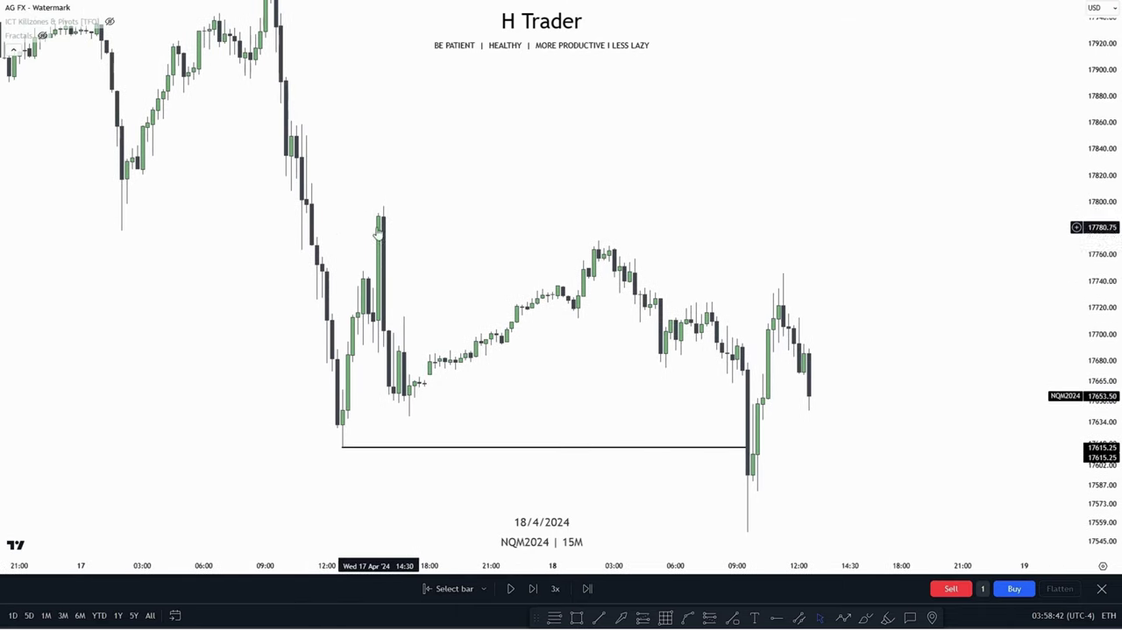
{"action": "left_click_drag", "start_coordinate": [805, 390], "coordinate": [771, 343]}
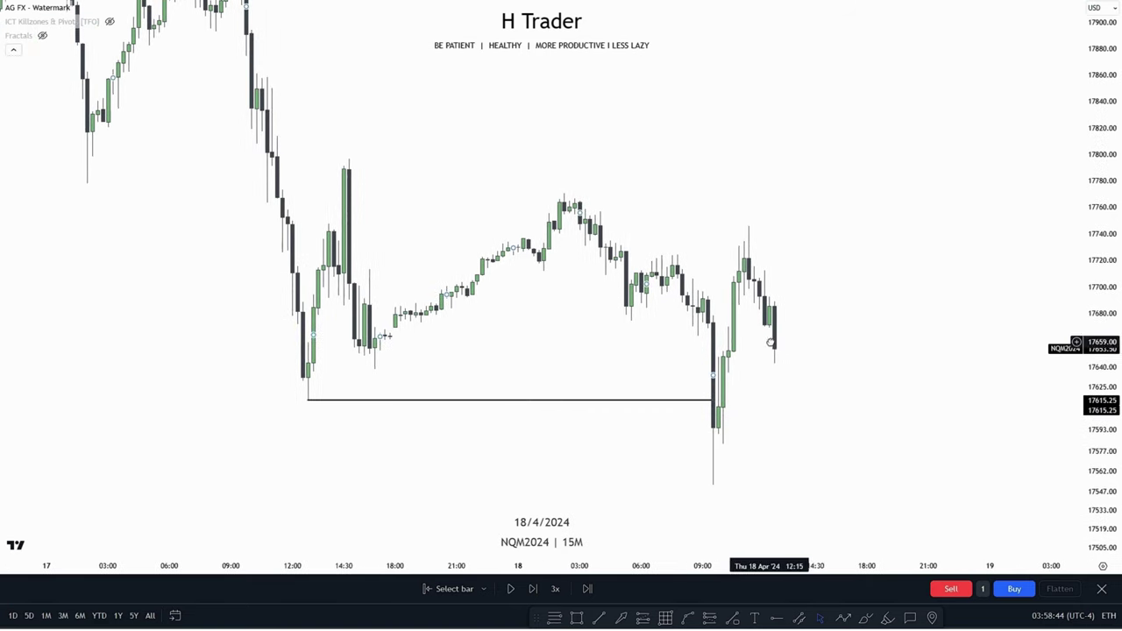
{"action": "scroll", "coordinate": [921, 309], "scroll_direction": "up", "scroll_amount": 3}
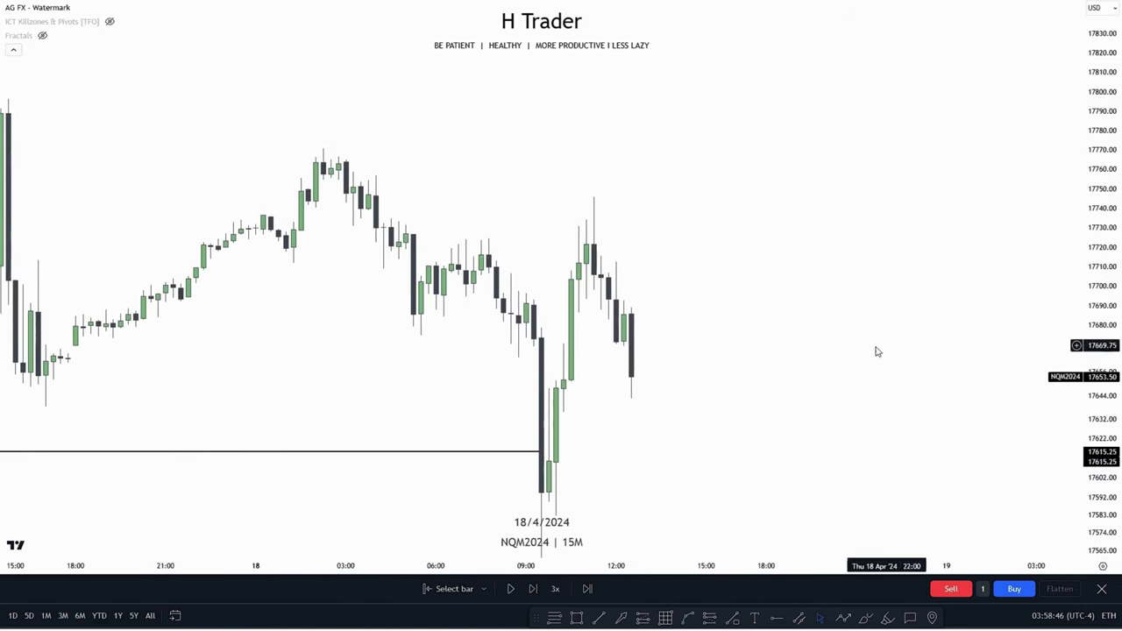
{"action": "left_click_drag", "start_coordinate": [877, 352], "coordinate": [887, 321]}
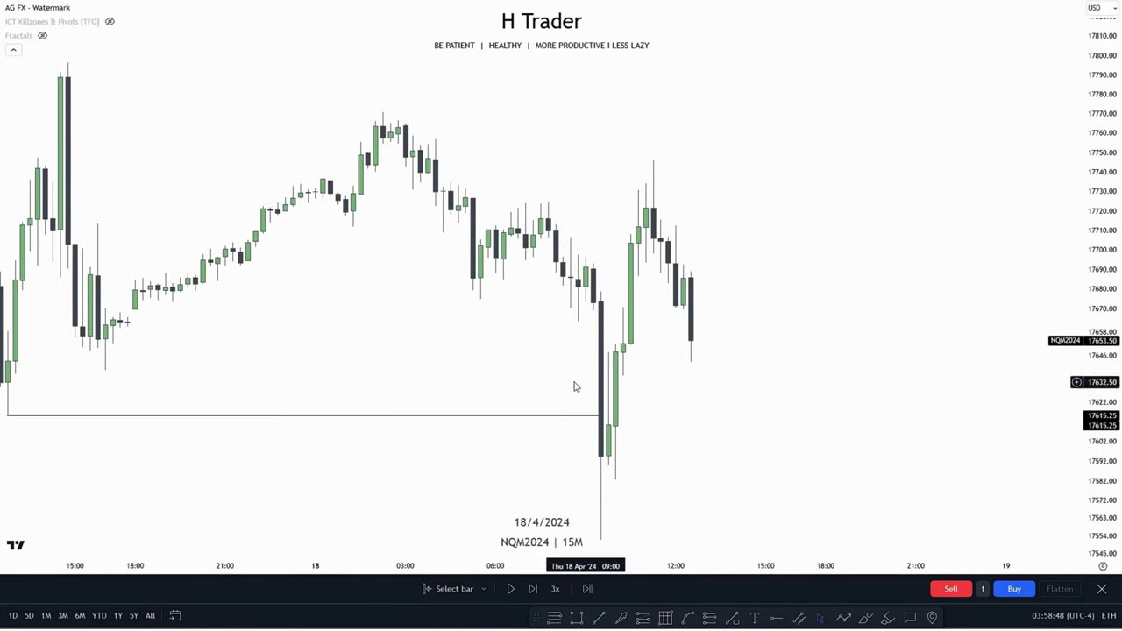
Rewind the 15-minute replay to the 18 April 10:00 candle, with the sweep of the 17615.25 line in view.
{"action": "left_click", "coordinate": [439, 593]}
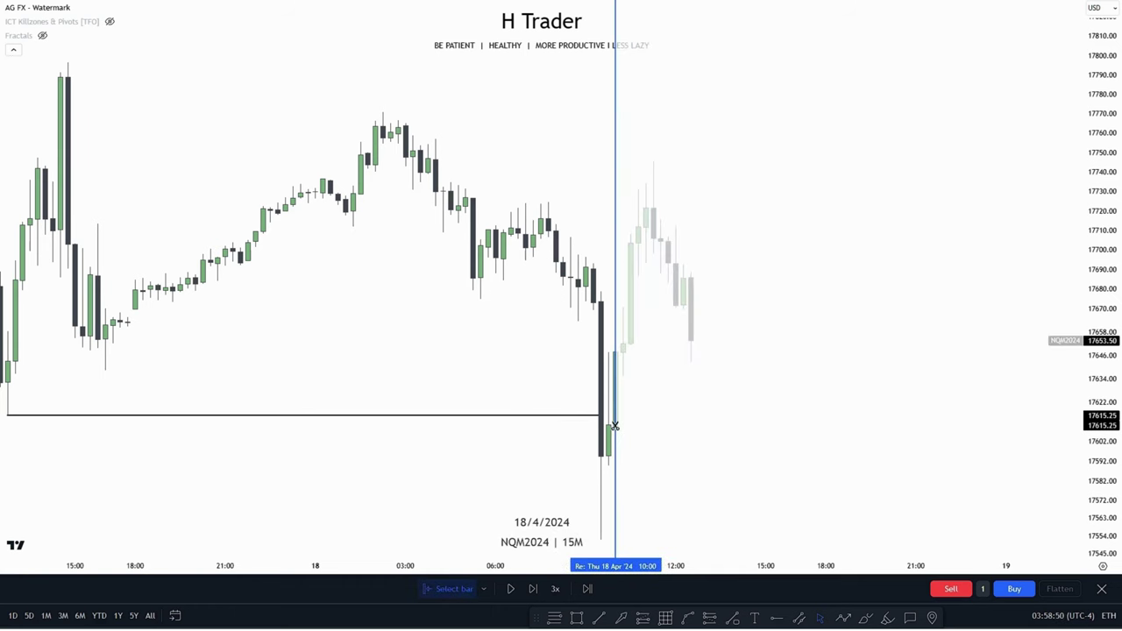
{"action": "left_click", "coordinate": [623, 452]}
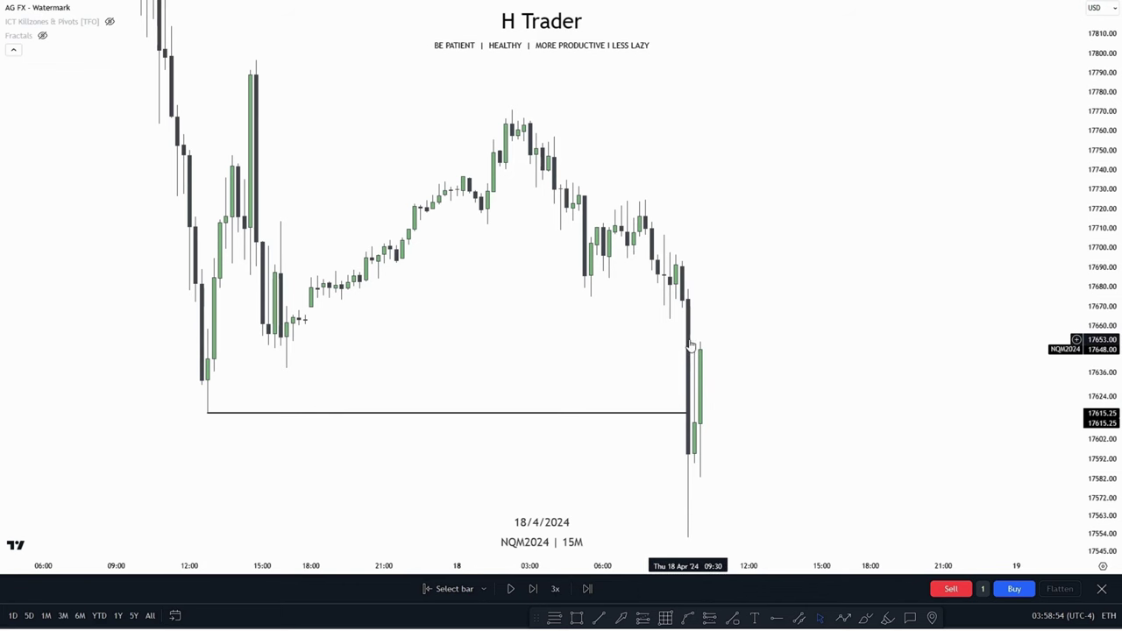
{"action": "scroll", "coordinate": [772, 456], "scroll_direction": "up", "scroll_amount": 2}
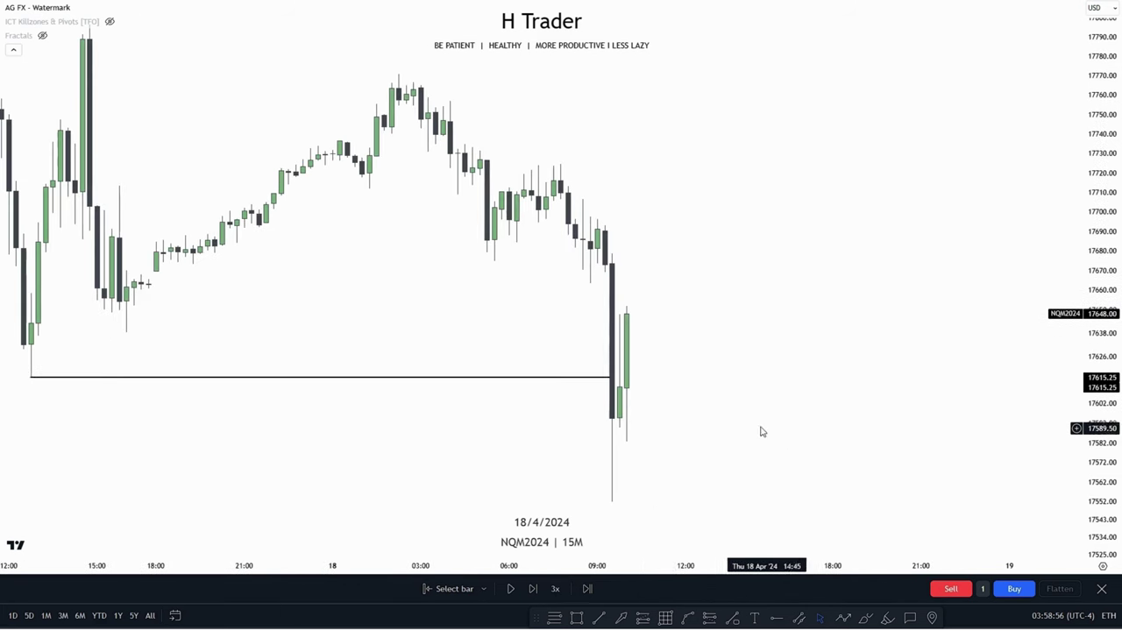
{"action": "scroll", "coordinate": [692, 321], "scroll_direction": "up", "scroll_amount": 2}
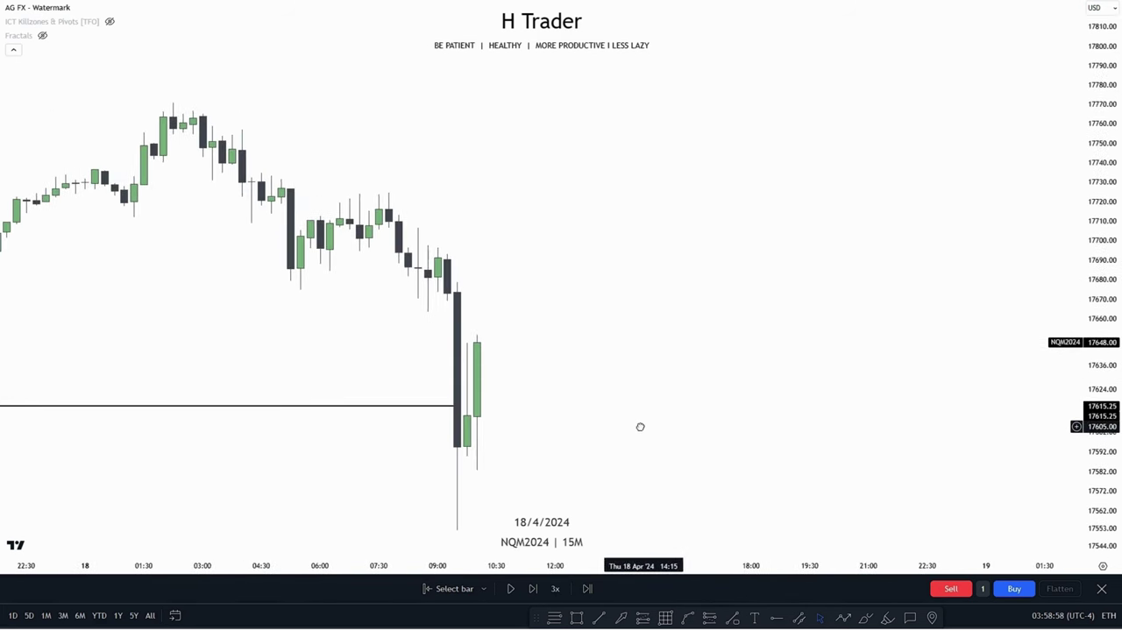
{"action": "mouse_move", "coordinate": [514, 550]}
{"action": "left_click_drag", "start_coordinate": [563, 403], "coordinate": [610, 416]}
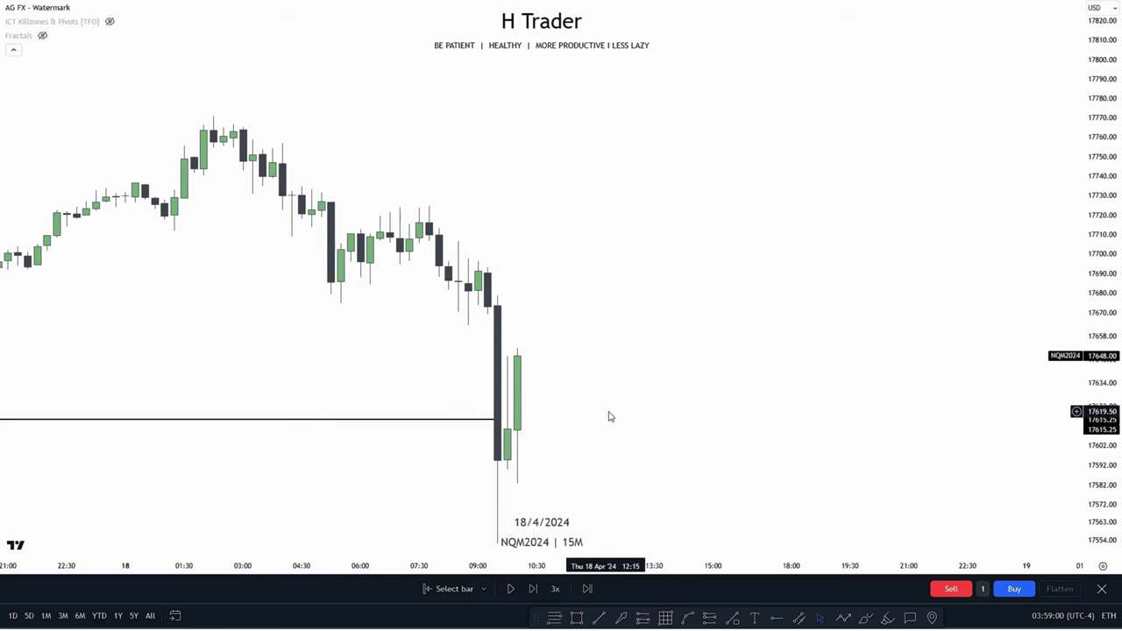
Draw a rectangle over the gap from 17647.50 to 17669.00, spanning 09:15 to 18:45 on 18 April.
{"action": "left_click", "coordinate": [577, 619]}
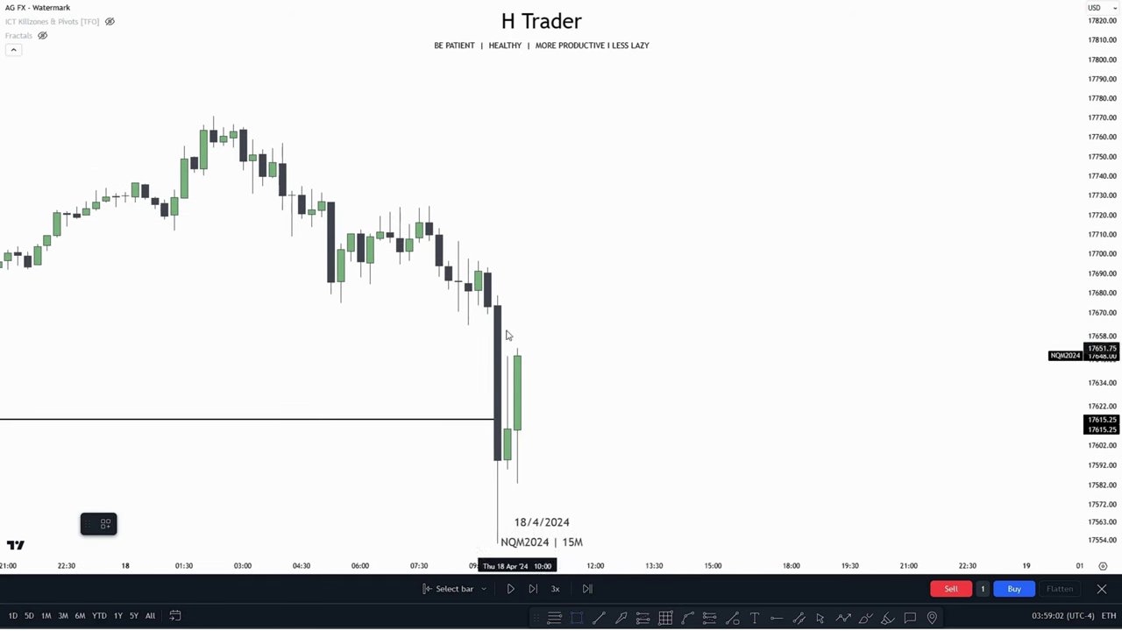
{"action": "left_click_drag", "start_coordinate": [488, 314], "coordinate": [830, 359]}
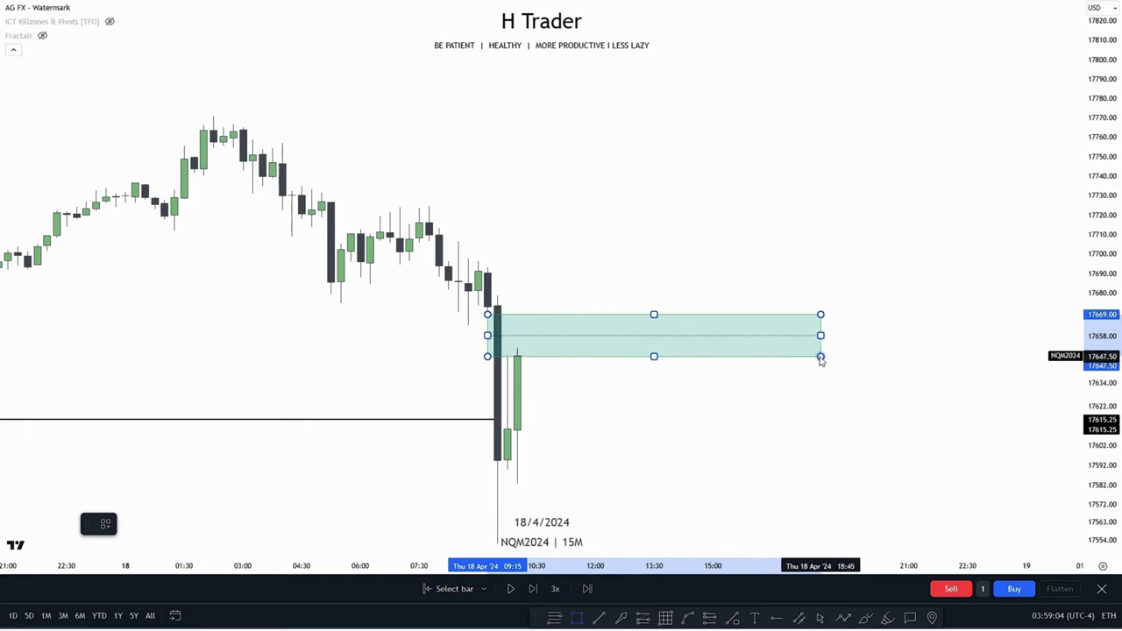
{"action": "left_click", "coordinate": [728, 463]}
Play the replay forward to the 18 April 10:45 candle, pause it, and delete the gap rectangle.
{"action": "left_click", "coordinate": [510, 589]}
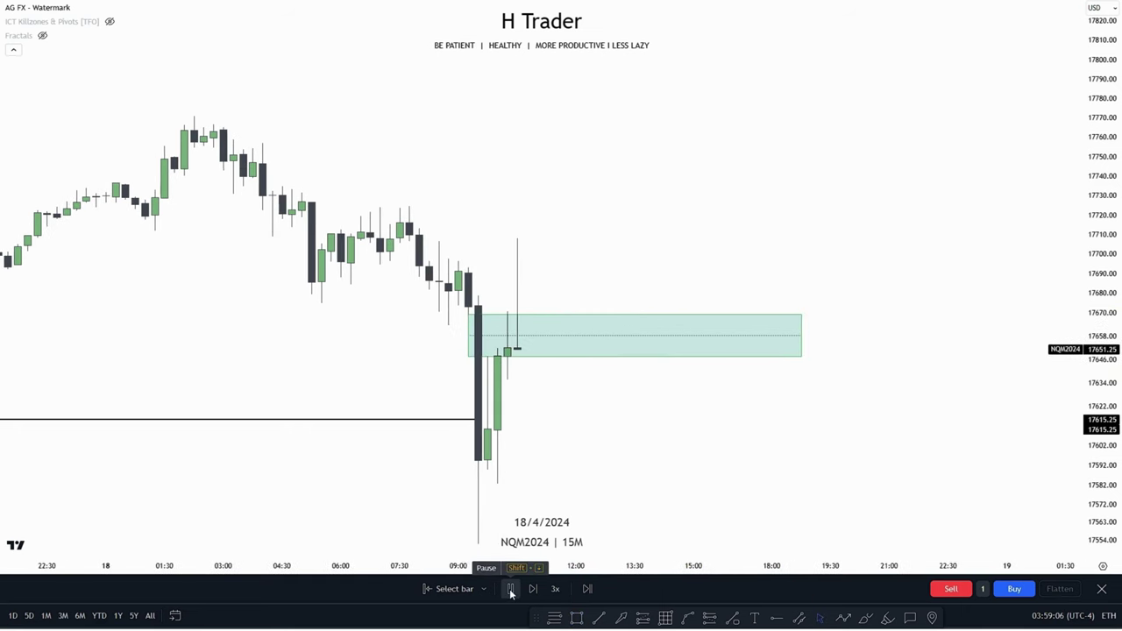
{"action": "left_click", "coordinate": [512, 591]}
{"action": "left_click_drag", "start_coordinate": [629, 465], "coordinate": [658, 485]}
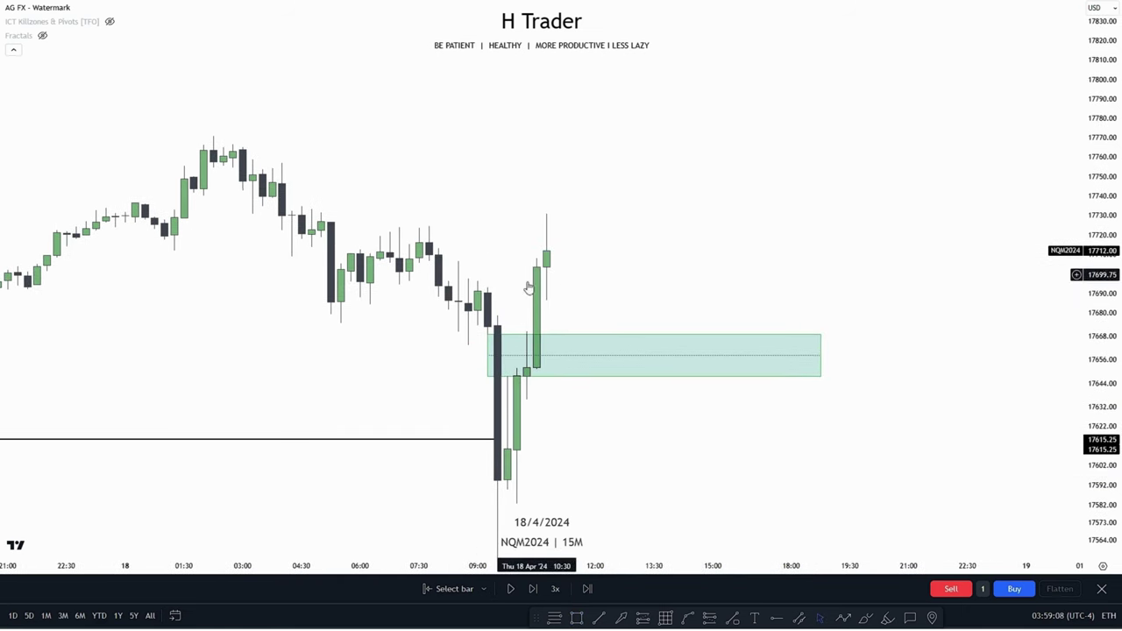
{"action": "left_click_drag", "start_coordinate": [537, 281], "coordinate": [553, 234]}
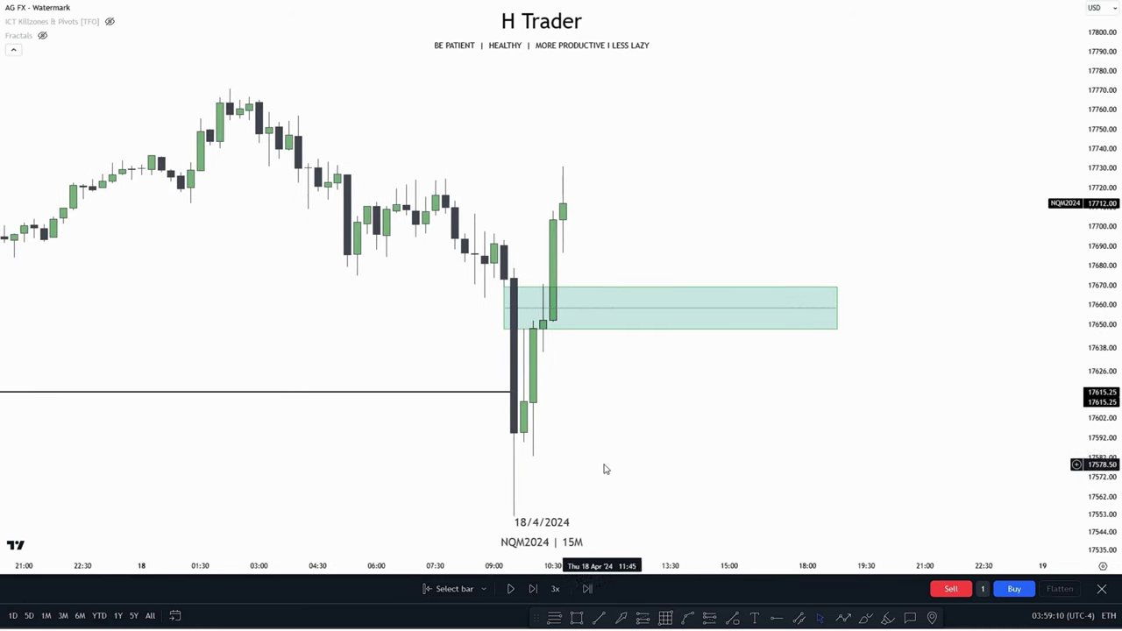
{"action": "left_click_drag", "start_coordinate": [663, 427], "coordinate": [662, 513]}
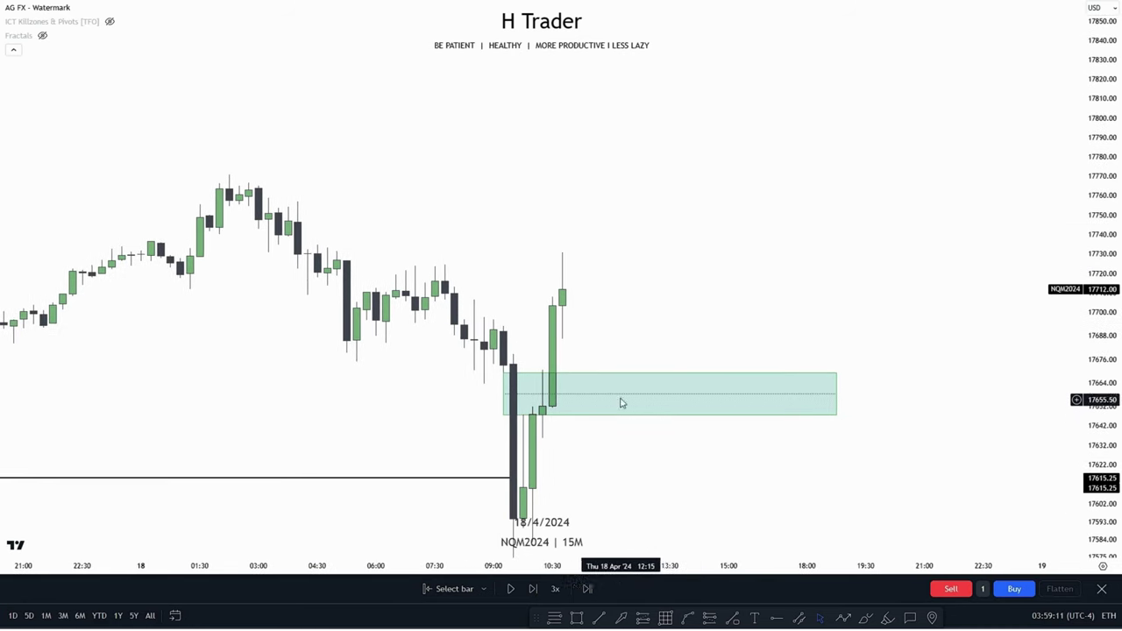
{"action": "left_click", "coordinate": [566, 378]}
{"action": "key", "text": "Delete"}
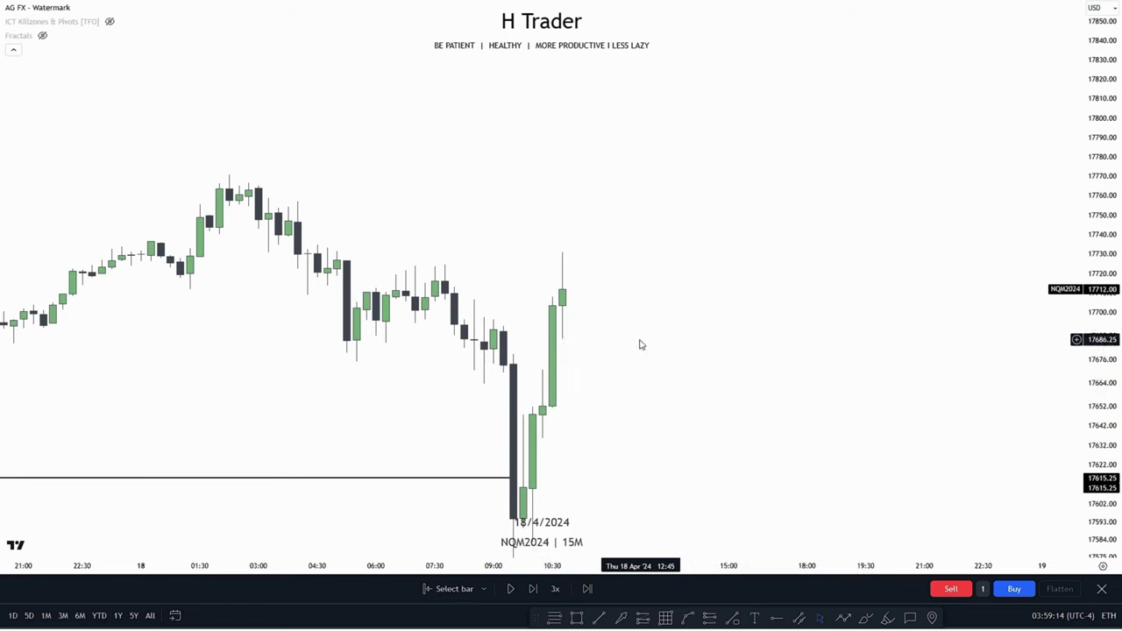
Draw a rectangle over the gap from 17695.75 to 17706.50 between 07:45 and 16:30 on 18 April, and delete it.
{"action": "left_click_drag", "start_coordinate": [640, 346], "coordinate": [614, 364]}
{"action": "left_click", "coordinate": [578, 619]}
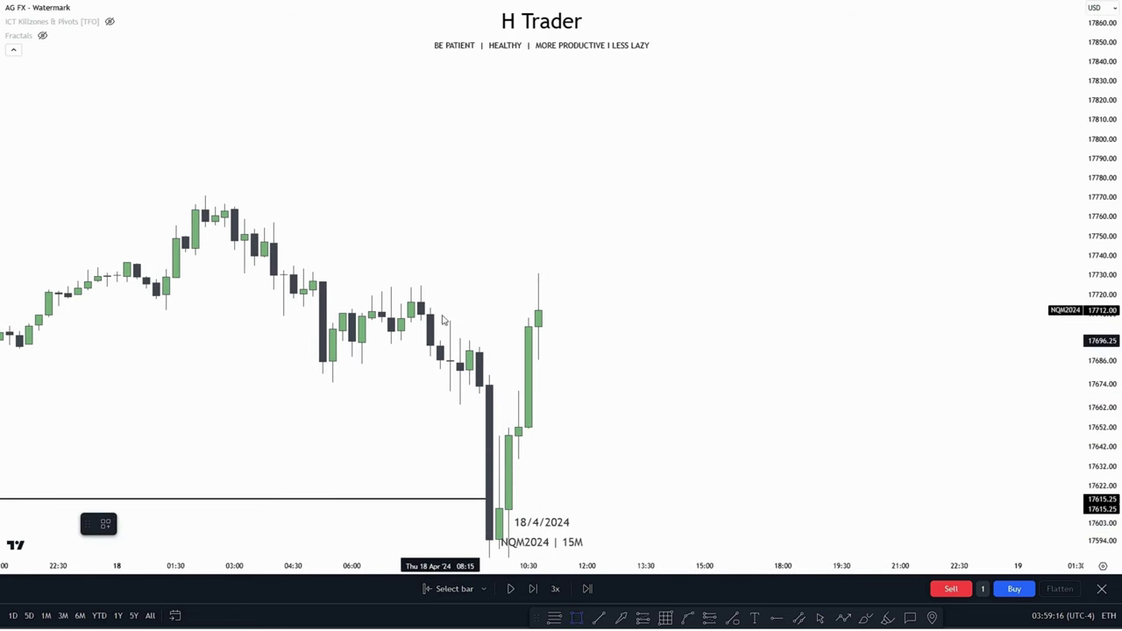
{"action": "left_click", "coordinate": [765, 344]}
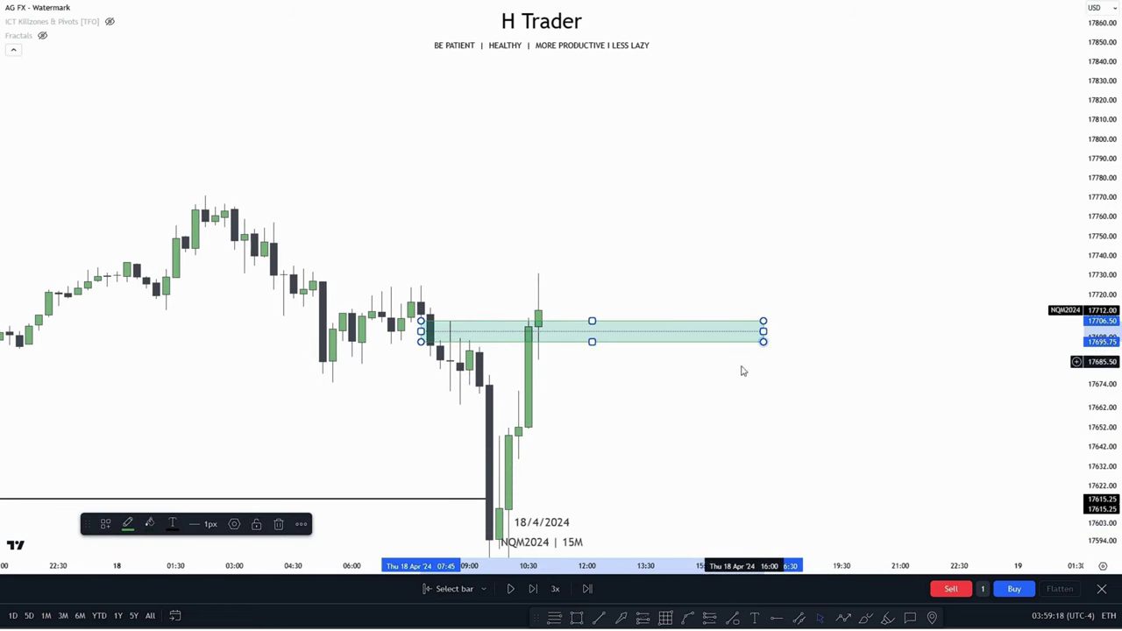
{"action": "key", "text": "Delete"}
Draw a horizontal line at the 18 April 07:45 high of 17724.50 and extend it to about 13:30.
{"action": "left_click_drag", "start_coordinate": [691, 450], "coordinate": [685, 476]}
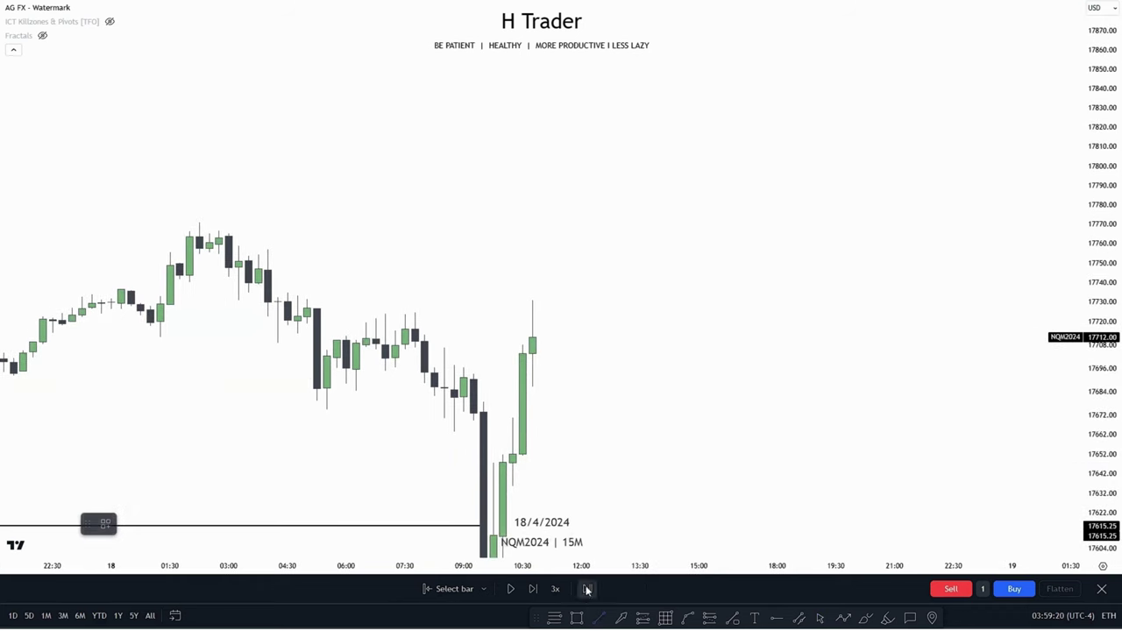
{"action": "left_click", "coordinate": [385, 314]}
{"action": "left_click", "coordinate": [611, 320]}
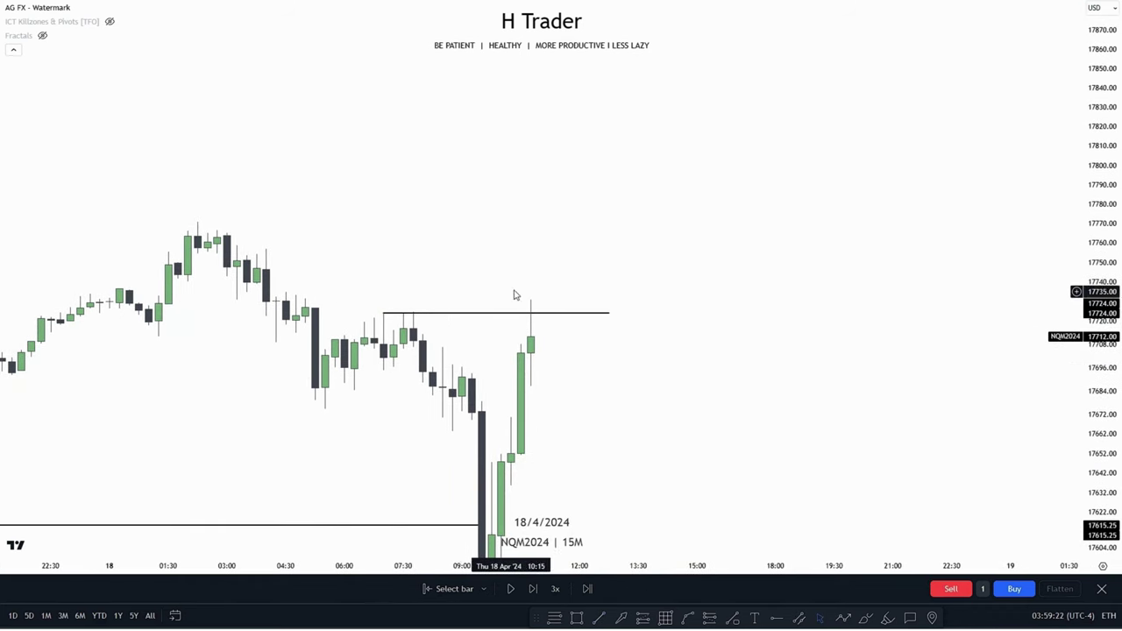
{"action": "left_click_drag", "start_coordinate": [516, 296], "coordinate": [535, 244]}
{"action": "left_click_drag", "start_coordinate": [403, 265], "coordinate": [432, 263]}
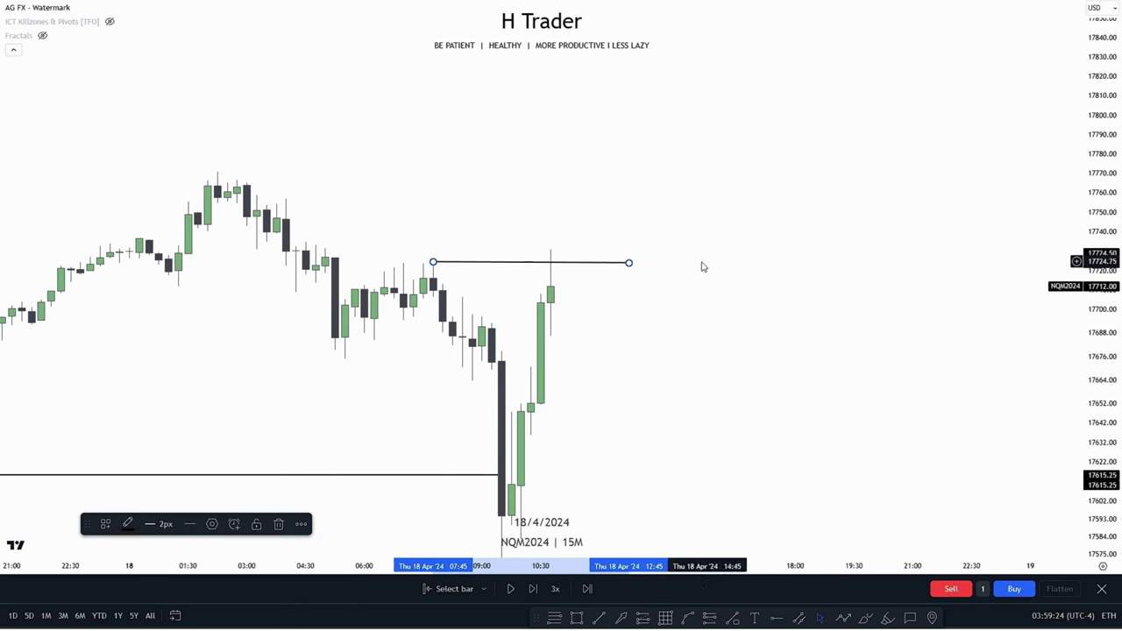
{"action": "left_click_drag", "start_coordinate": [631, 265], "coordinate": [658, 266]}
{"action": "left_click", "coordinate": [696, 312]}
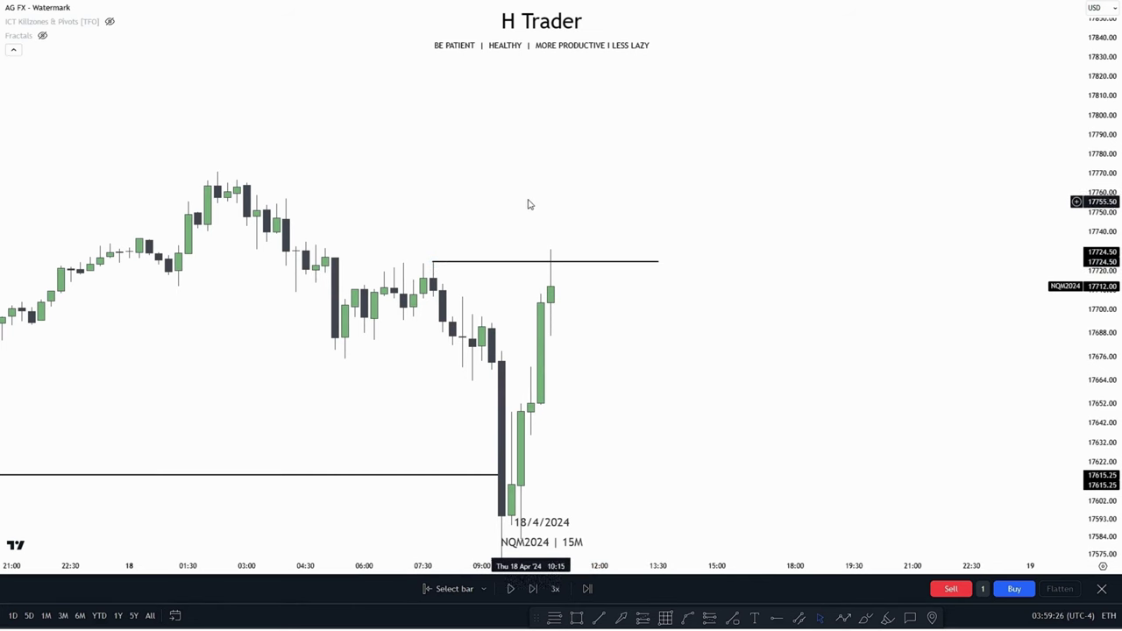
Play the 15-minute replay forward to the 18 April 11:45 candle and pause it.
{"action": "left_click_drag", "start_coordinate": [511, 206], "coordinate": [497, 239]}
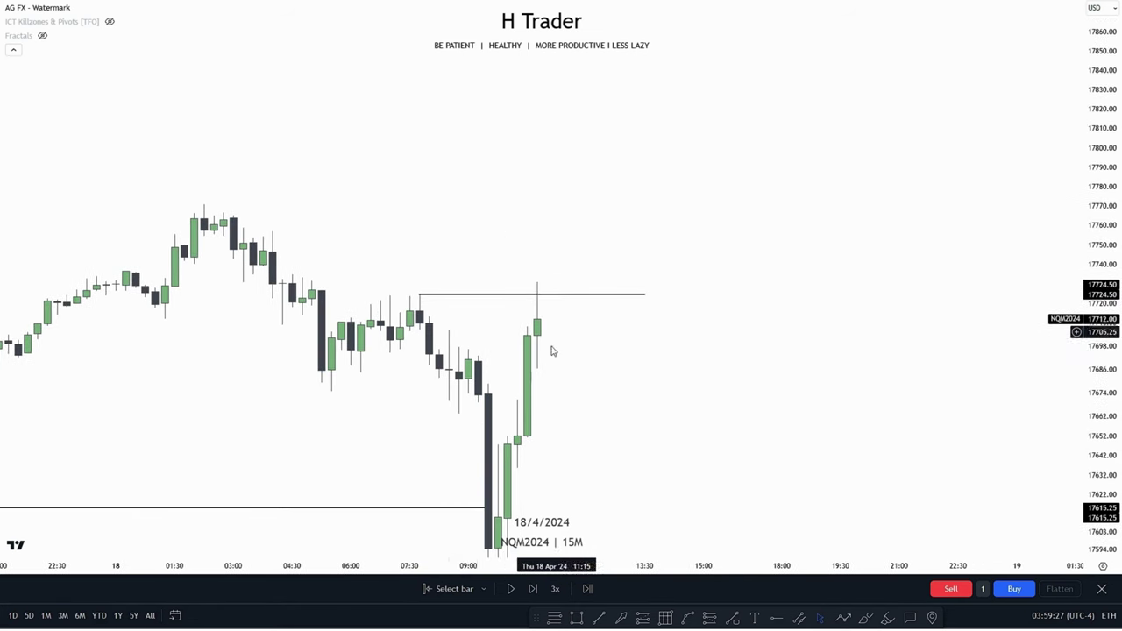
{"action": "left_click", "coordinate": [511, 590]}
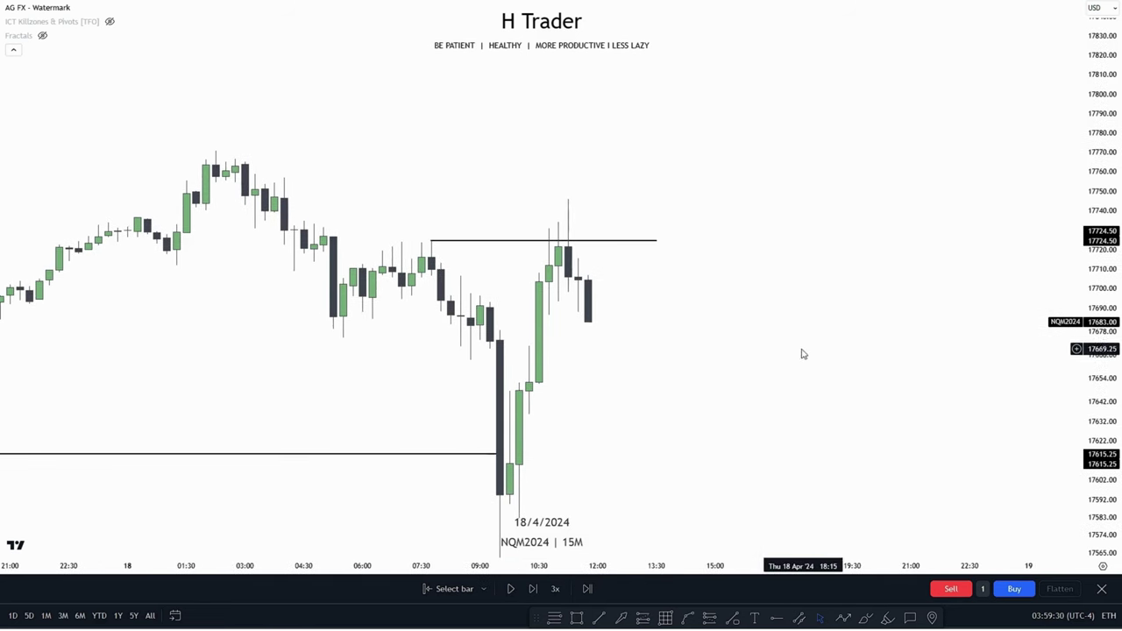
{"action": "left_click_drag", "start_coordinate": [763, 301], "coordinate": [746, 322]}
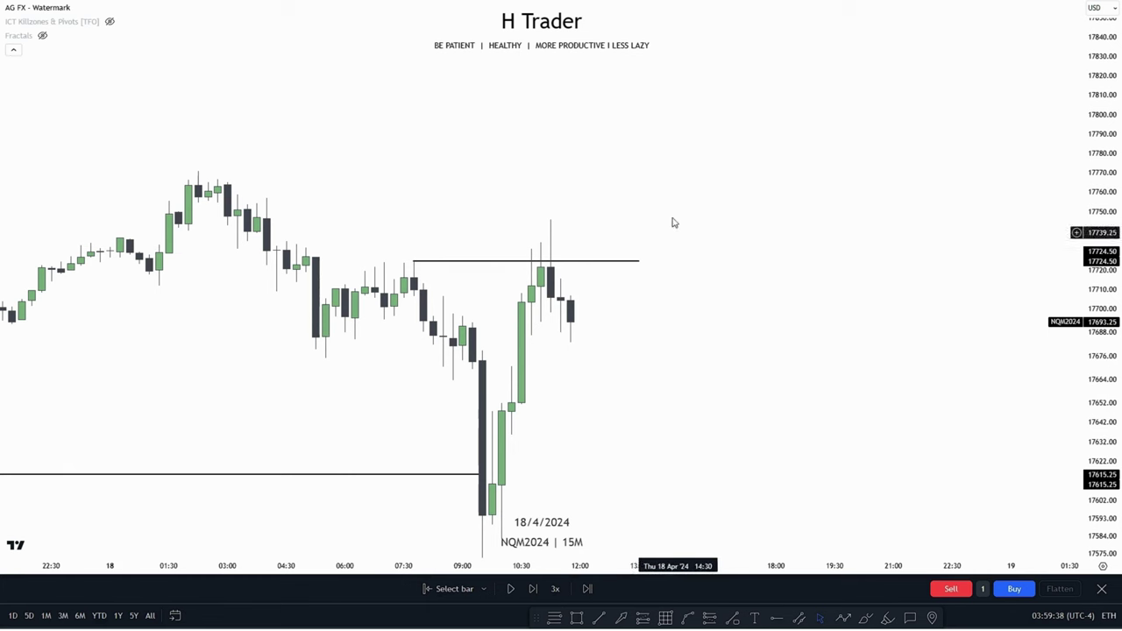
Move the 17615.25 line to the 18 April 09:30 low at 17552.00 and extend it horizontally to about 19:15.
{"action": "scroll", "coordinate": [833, 476], "scroll_direction": "down", "scroll_amount": 3}
{"action": "left_click_drag", "start_coordinate": [853, 493], "coordinate": [808, 383]}
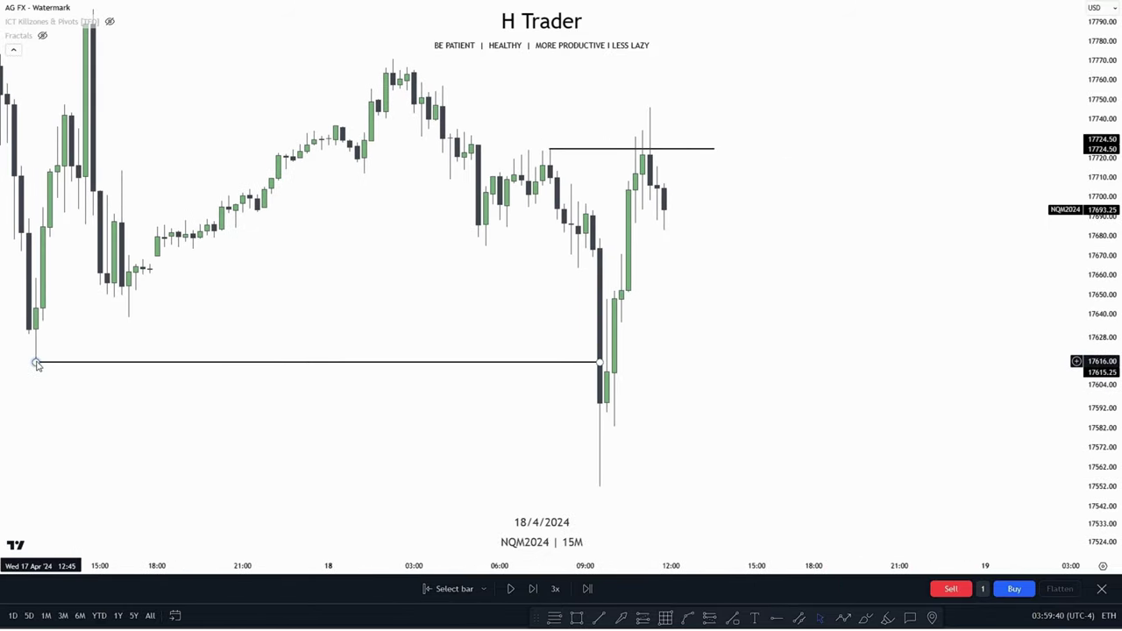
{"action": "left_click_drag", "start_coordinate": [36, 362], "coordinate": [160, 401]}
{"action": "left_click_drag", "start_coordinate": [92, 379], "coordinate": [601, 488]}
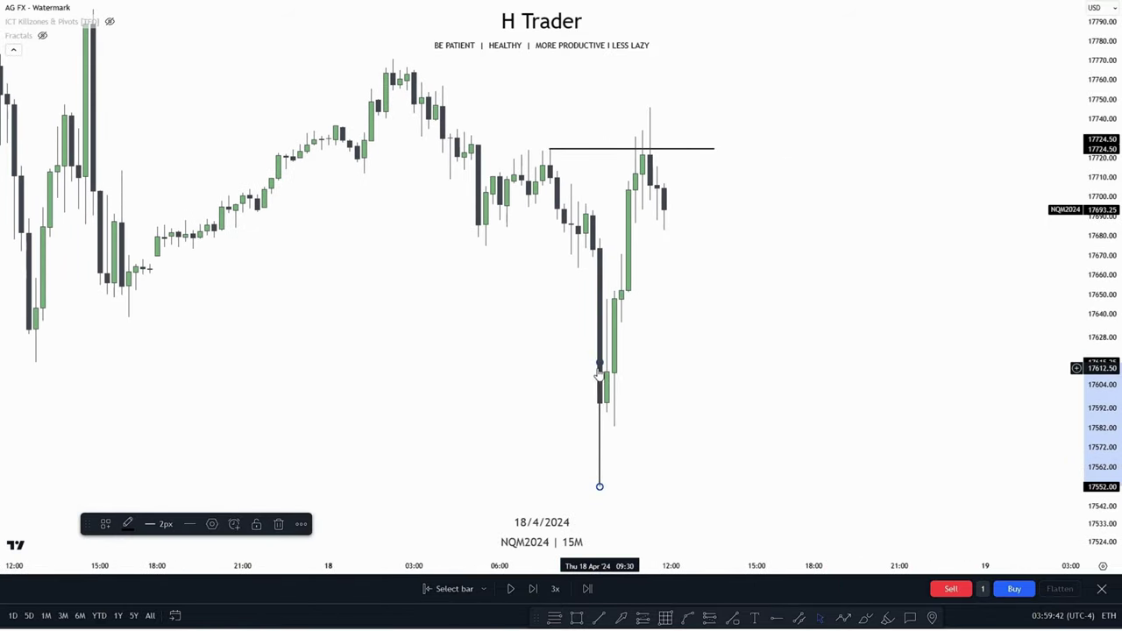
{"action": "left_click_drag", "start_coordinate": [600, 362], "coordinate": [845, 453]}
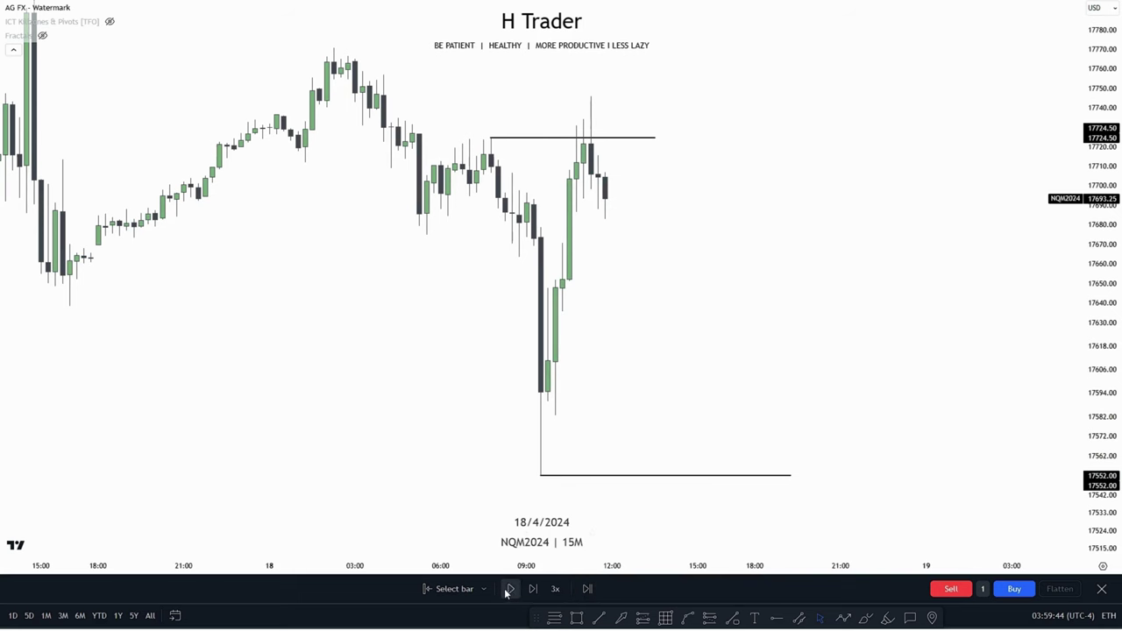
Play the 15-minute replay forward to the 18 April 13:30 candle and pause it.
{"action": "left_click", "coordinate": [509, 590]}
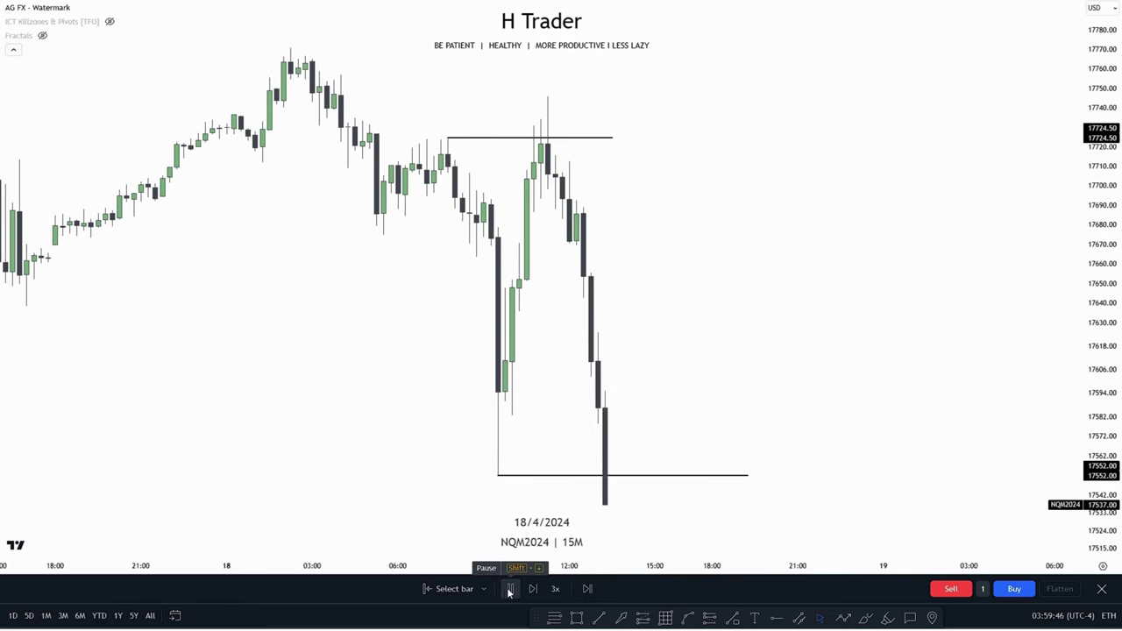
{"action": "left_click", "coordinate": [509, 589]}
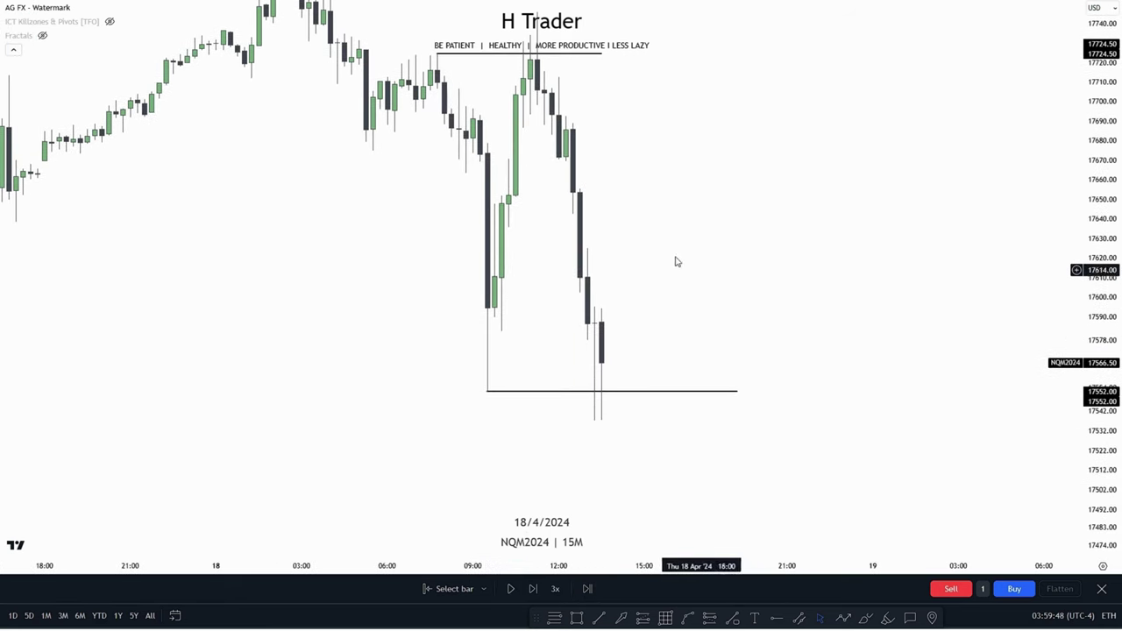
{"action": "left_click_drag", "start_coordinate": [784, 290], "coordinate": [824, 383]}
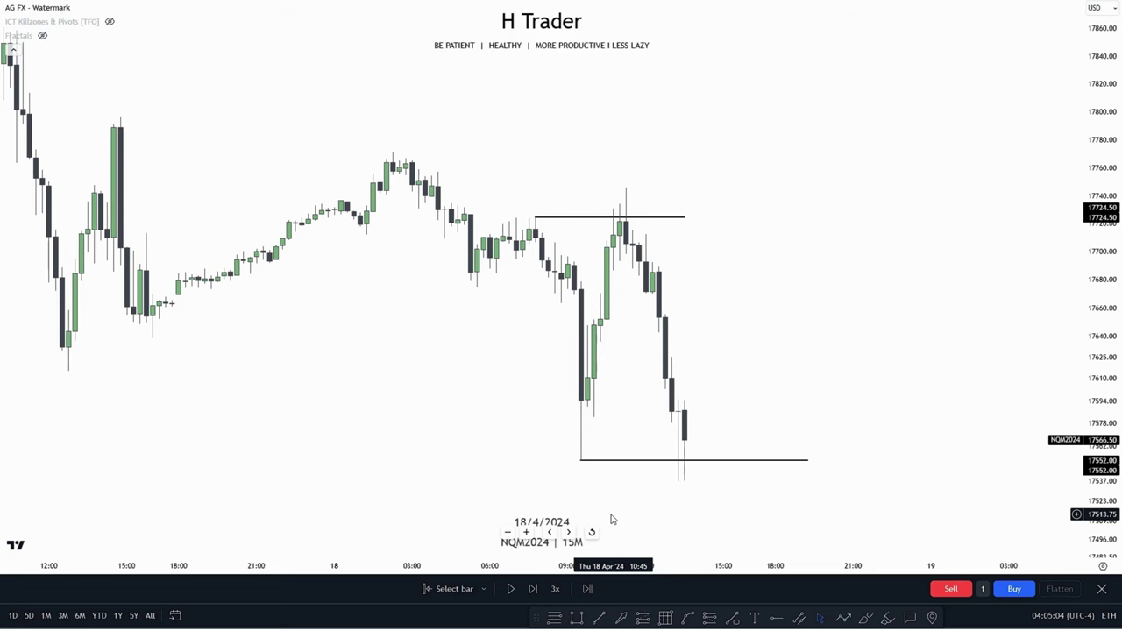
{"action": "scroll", "coordinate": [962, 408], "scroll_direction": "up", "scroll_amount": 5}
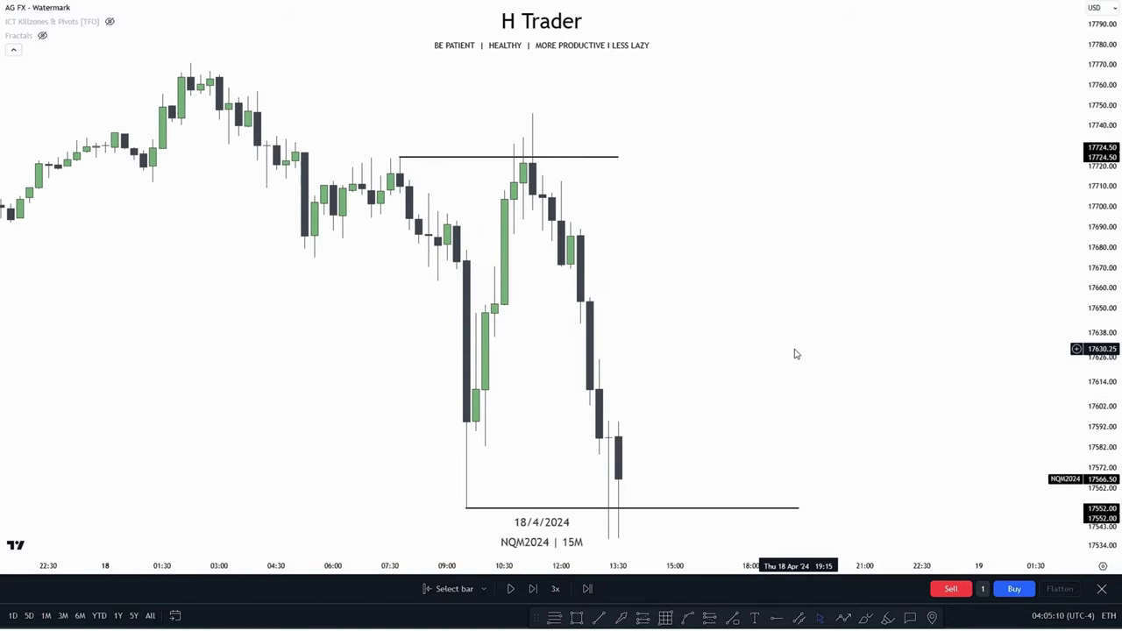
Switch the chart to the 1-minute timeframe and frame the 18 April highs around the 17724.50 line between 10:40 and 11:50.
{"action": "key", "text": "1"}
{"action": "key", "text": "Return"}
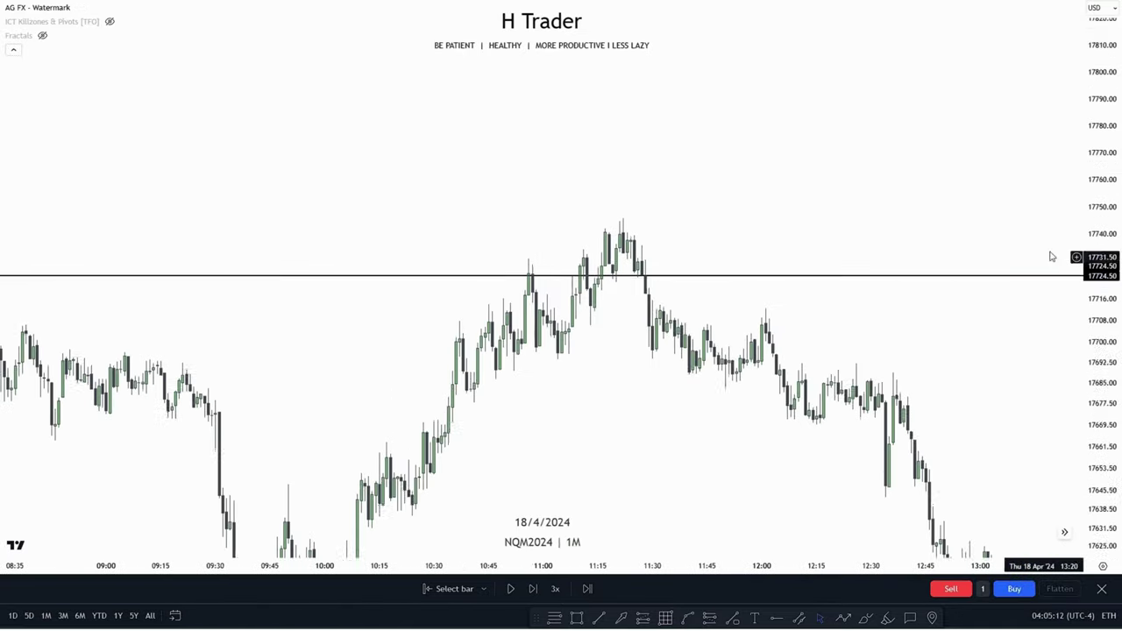
{"action": "scroll", "coordinate": [839, 316], "scroll_direction": "up", "scroll_amount": 5}
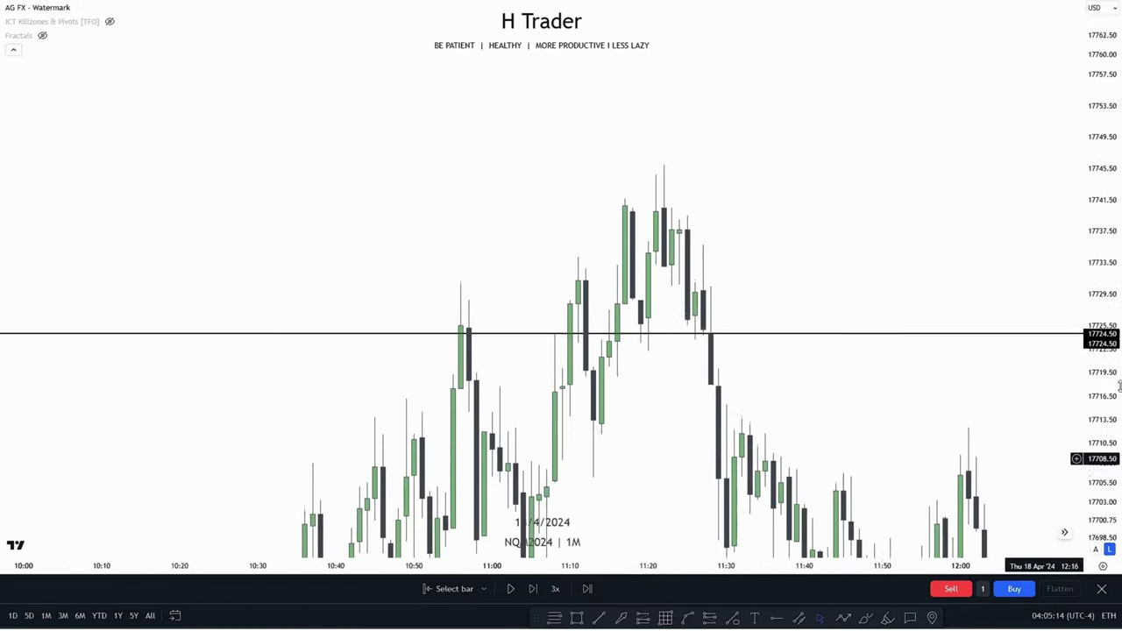
{"action": "scroll", "coordinate": [686, 371], "scroll_direction": "up", "scroll_amount": 4}
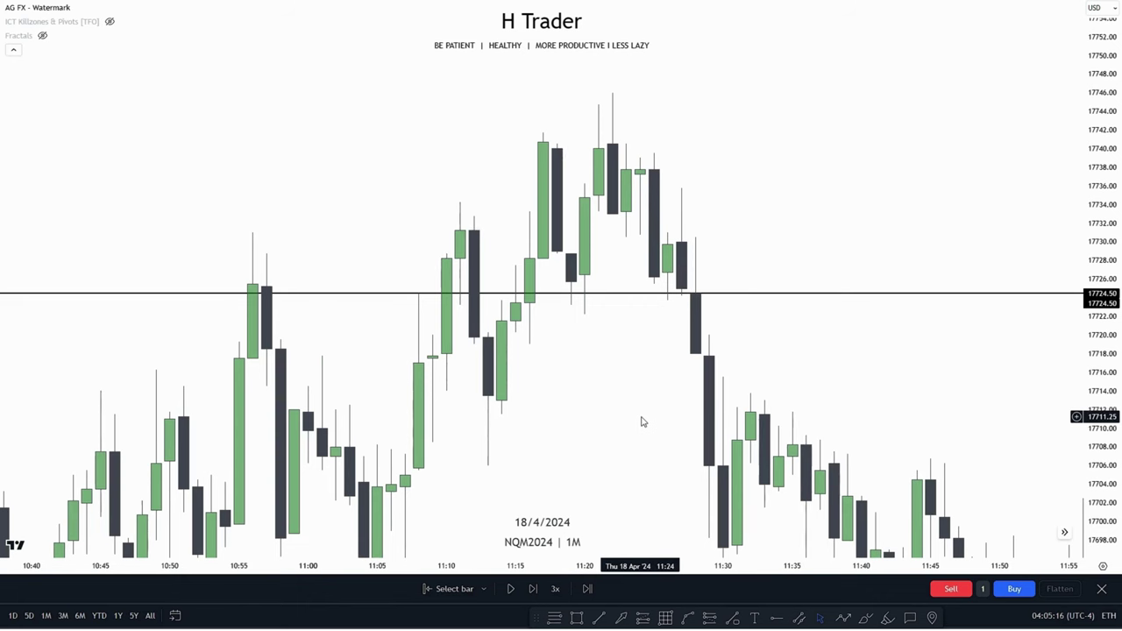
{"action": "left_click_drag", "start_coordinate": [622, 432], "coordinate": [666, 413]}
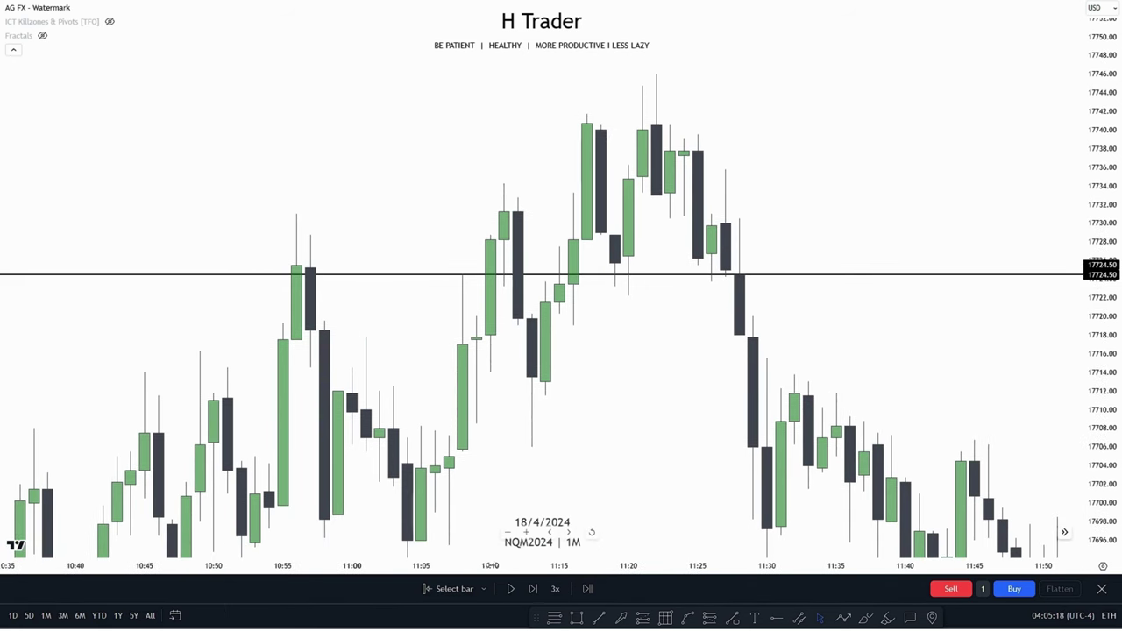
Draw short lines from the 10:56, 11:11 and 11:17 highs at 17731.00, 17734.25 and 17741.75, and delete them.
{"action": "left_click", "coordinate": [599, 618]}
{"action": "left_click", "coordinate": [297, 214]}
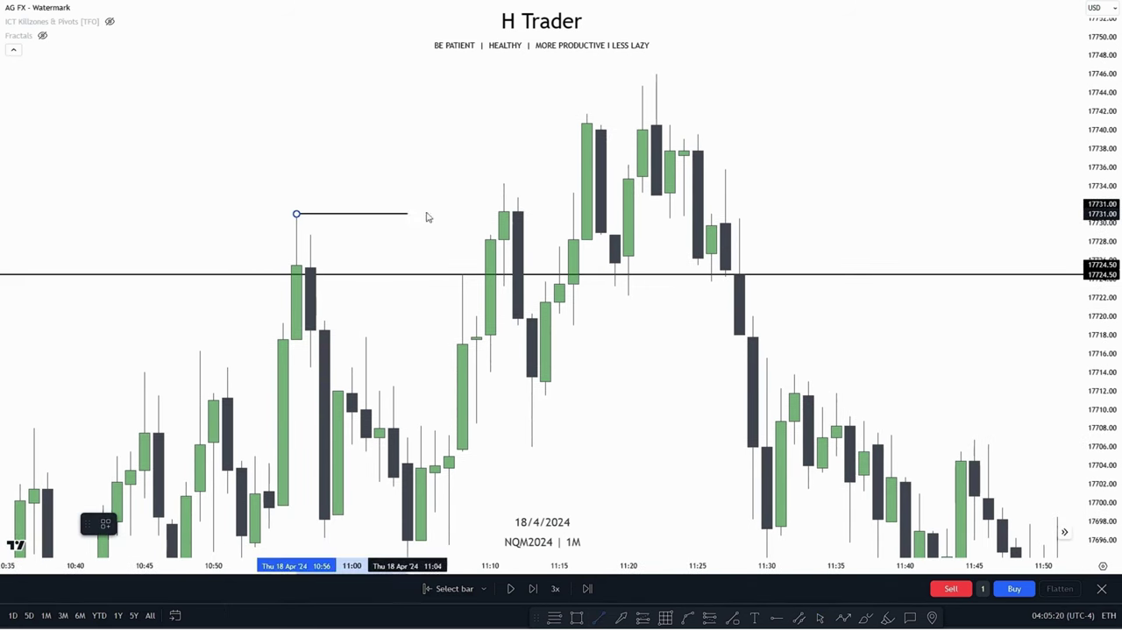
{"action": "left_click", "coordinate": [504, 214]}
{"action": "scroll", "coordinate": [666, 439], "scroll_direction": "right", "scroll_amount": 3}
{"action": "left_click_drag", "start_coordinate": [455, 227], "coordinate": [455, 197]}
{"action": "left_click_drag", "start_coordinate": [248, 227], "coordinate": [510, 239]}
{"action": "left_click", "coordinate": [579, 182]}
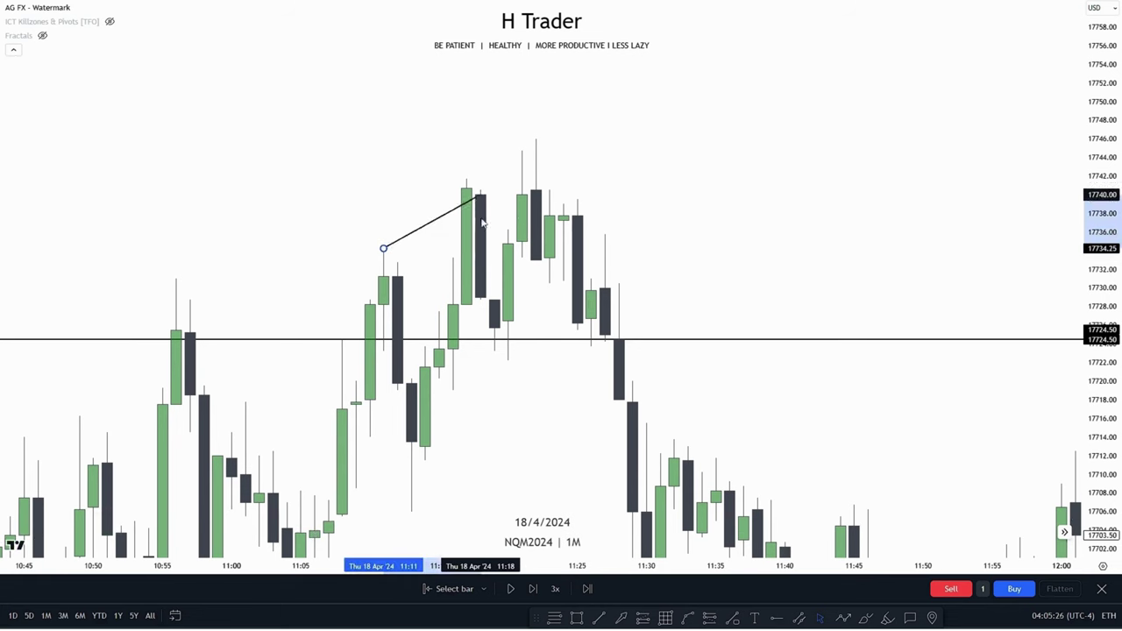
{"action": "left_click", "coordinate": [468, 185]}
{"action": "left_click_drag", "start_coordinate": [383, 249], "coordinate": [536, 179]}
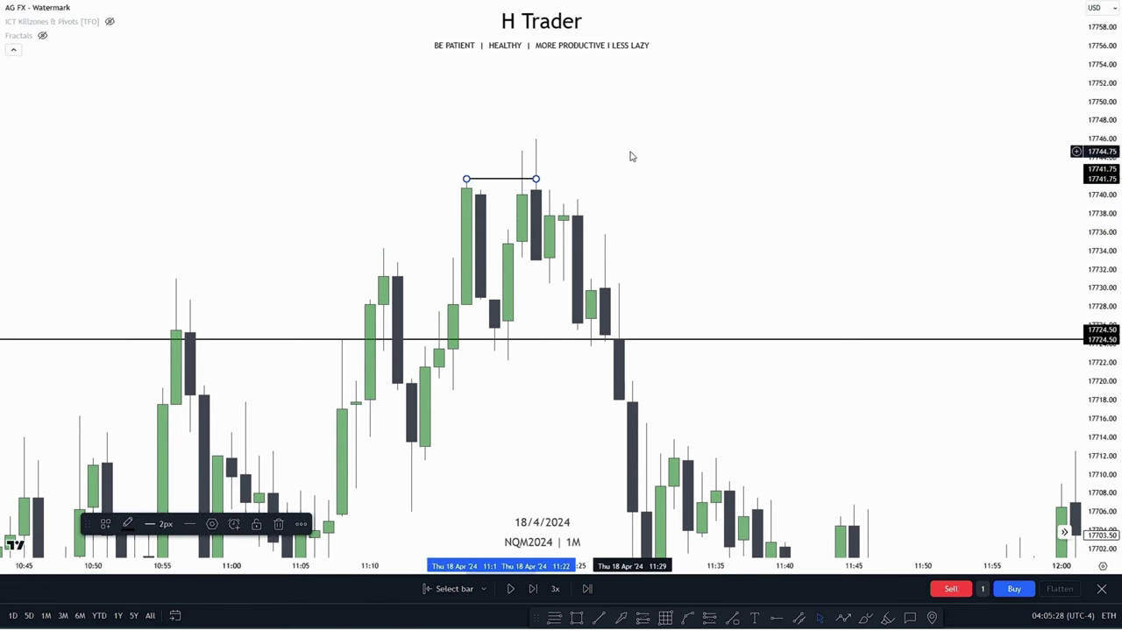
{"action": "key", "text": "Delete"}
Draw a rectangle over the 1-minute gap from 17728.75 to about 17733.25, spanning 11:19 to about 11:38.
{"action": "left_click_drag", "start_coordinate": [569, 242], "coordinate": [540, 235]}
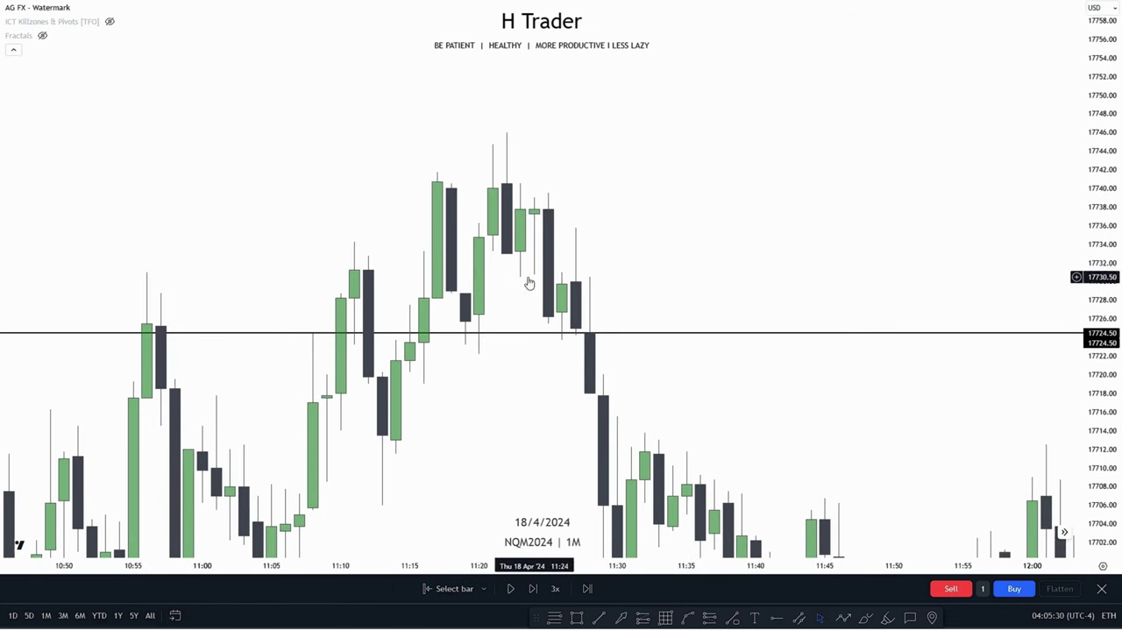
{"action": "left_click_drag", "start_coordinate": [529, 283], "coordinate": [526, 285]}
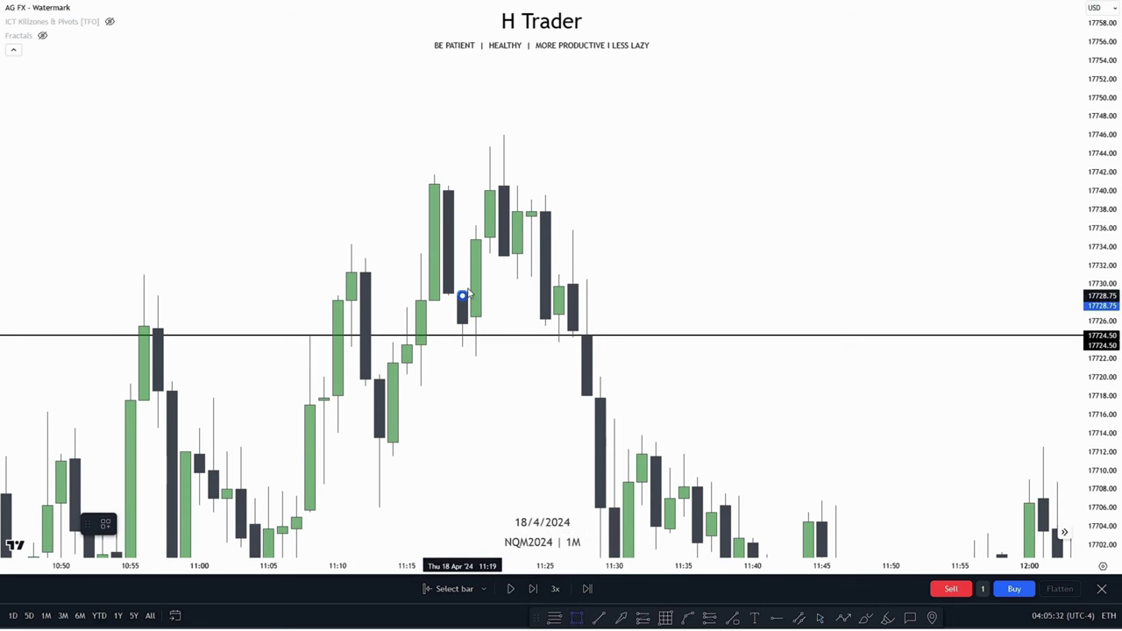
{"action": "left_click", "coordinate": [496, 259]}
{"action": "left_click_drag", "start_coordinate": [491, 274], "coordinate": [727, 275]}
{"action": "left_click", "coordinate": [743, 292]}
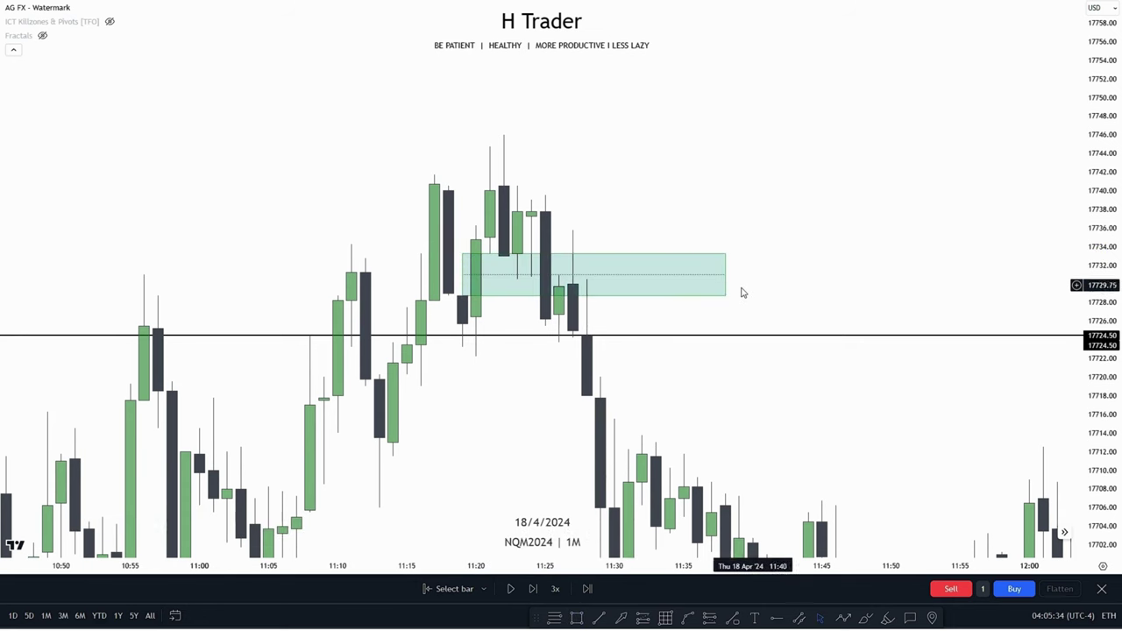
Examine the gap zone against the 17724.50 line and the wider 18 April price move on the 1-minute chart.
{"action": "left_click_drag", "start_coordinate": [475, 393], "coordinate": [435, 380]}
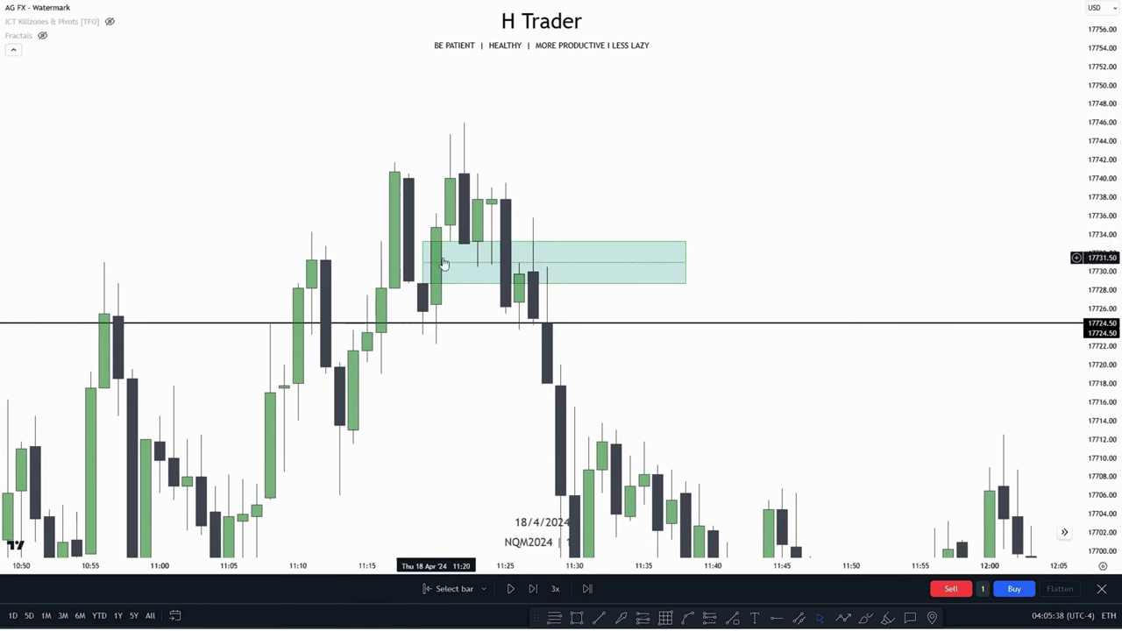
{"action": "left_click_drag", "start_coordinate": [605, 167], "coordinate": [640, 151]}
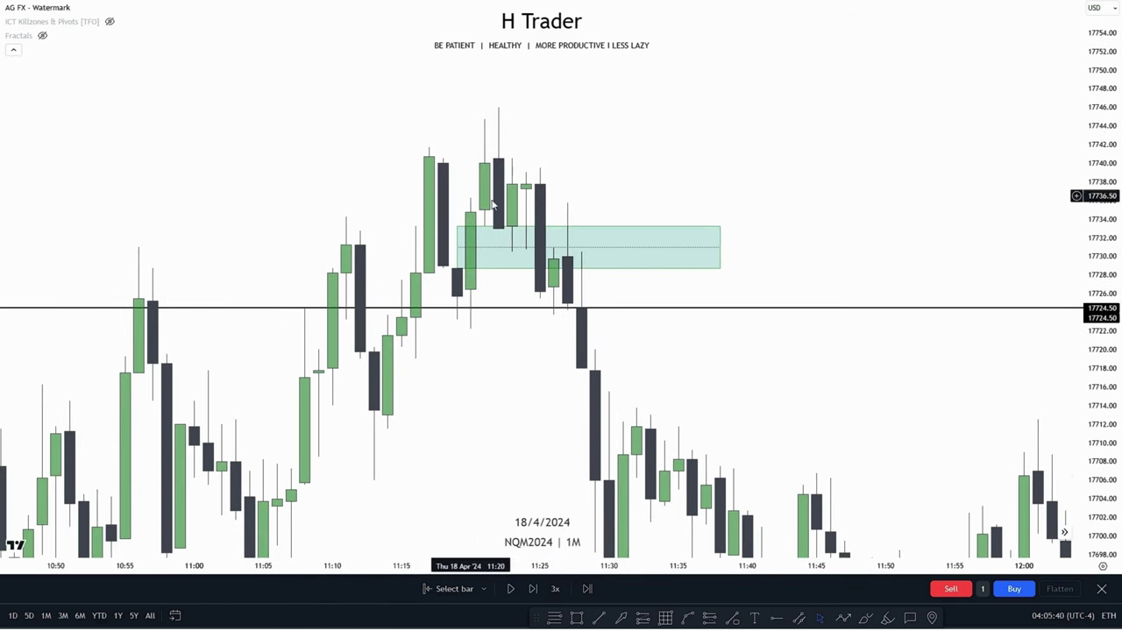
{"action": "scroll", "coordinate": [614, 337], "scroll_direction": "down", "scroll_amount": 4}
{"action": "left_click_drag", "start_coordinate": [700, 419], "coordinate": [606, 358]}
{"action": "left_click_drag", "start_coordinate": [678, 337], "coordinate": [635, 305]}
{"action": "scroll", "coordinate": [689, 365], "scroll_direction": "down", "scroll_amount": 6}
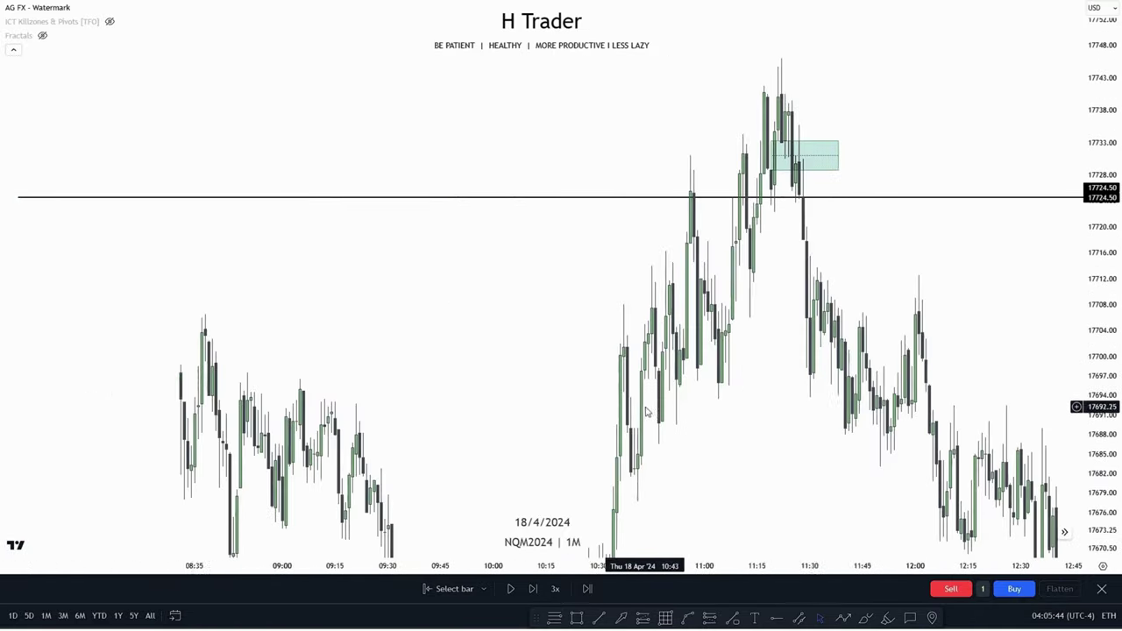
{"action": "scroll", "coordinate": [689, 365], "scroll_direction": "down", "scroll_amount": 5}
{"action": "left_click_drag", "start_coordinate": [848, 412], "coordinate": [748, 175]}
{"action": "left_click_drag", "start_coordinate": [890, 346], "coordinate": [592, 174]}
{"action": "left_click_drag", "start_coordinate": [744, 229], "coordinate": [1053, 605]}
{"action": "scroll", "coordinate": [1048, 526], "scroll_direction": "up", "scroll_amount": 3}
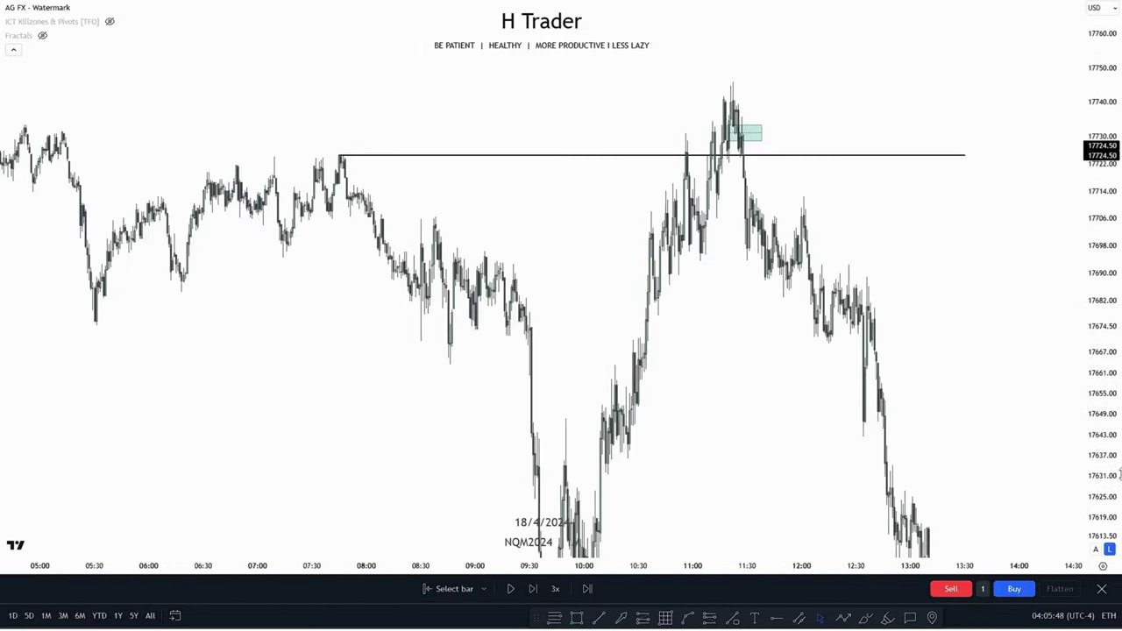
{"action": "left_click_drag", "start_coordinate": [1103, 469], "coordinate": [1103, 250]}
{"action": "left_click_drag", "start_coordinate": [819, 276], "coordinate": [920, 442]}
{"action": "scroll", "coordinate": [930, 439], "scroll_direction": "up", "scroll_amount": 6}
{"action": "scroll", "coordinate": [777, 250], "scroll_direction": "up", "scroll_amount": 6}
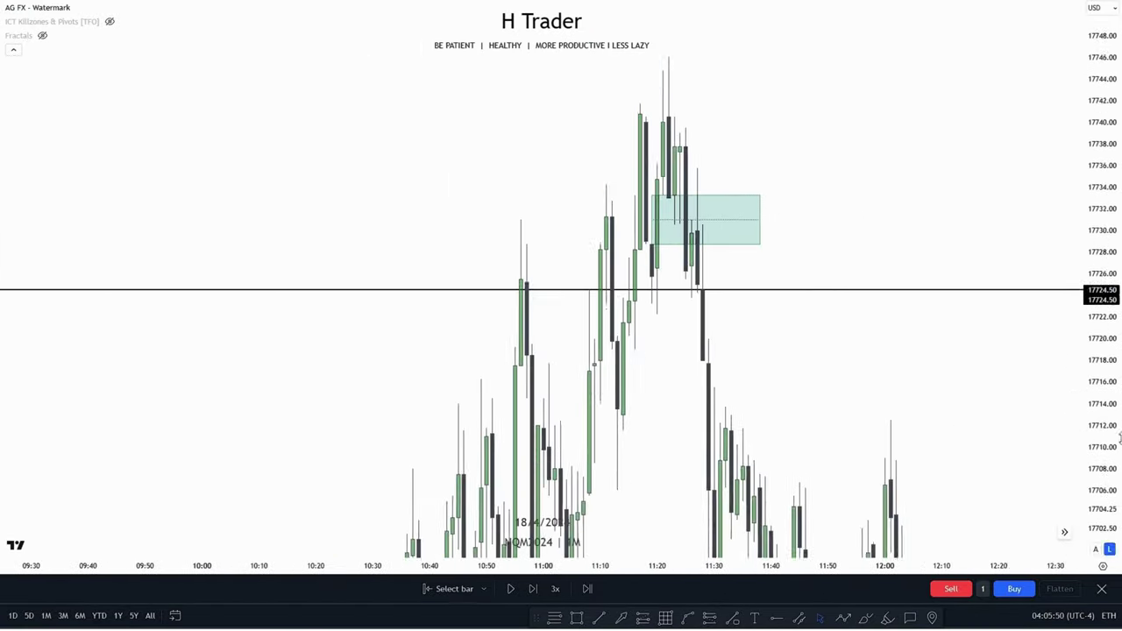
{"action": "scroll", "coordinate": [713, 208], "scroll_direction": "up", "scroll_amount": 5}
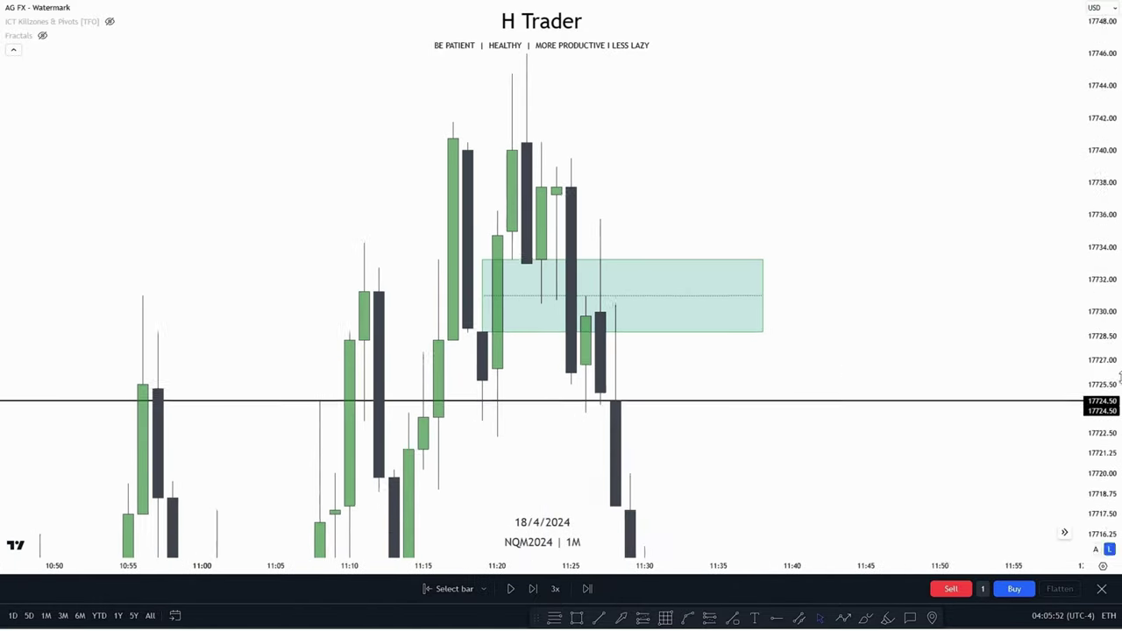
Place a short position at the gap's lower edge, 17728.75, from the 11:19 candle, and set its stop to 17737.75.
{"action": "left_click_drag", "start_coordinate": [871, 288], "coordinate": [909, 289]}
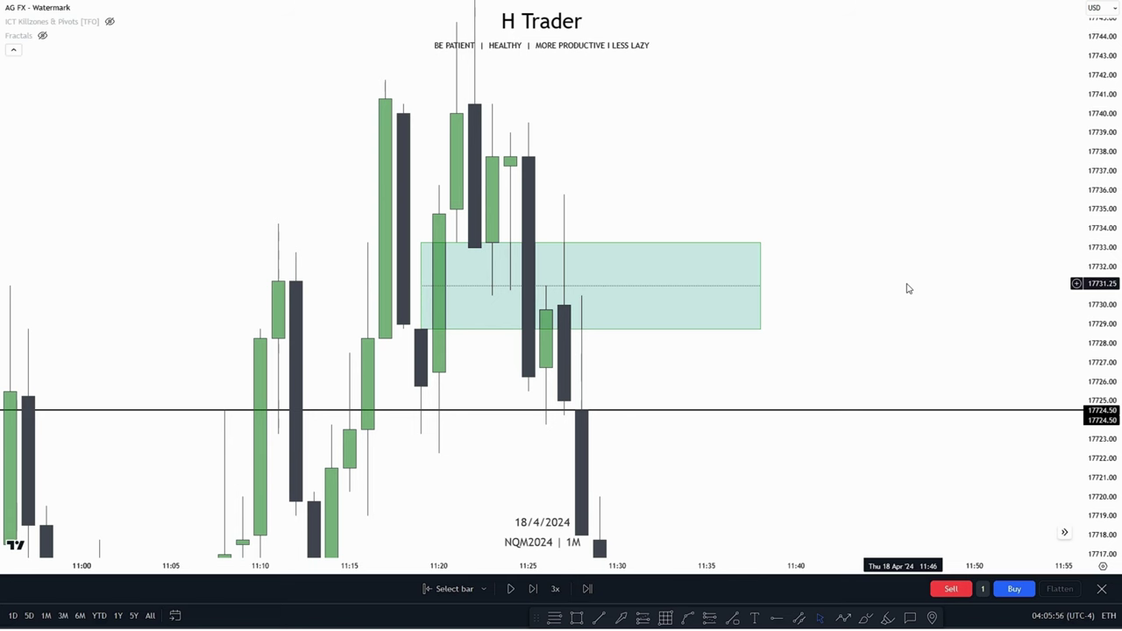
{"action": "left_click_drag", "start_coordinate": [703, 481], "coordinate": [749, 489]}
{"action": "left_click_drag", "start_coordinate": [1101, 404], "coordinate": [1101, 389]}
{"action": "scroll", "coordinate": [789, 377], "scroll_direction": "up", "scroll_amount": 2}
{"action": "left_click_drag", "start_coordinate": [703, 399], "coordinate": [728, 398]}
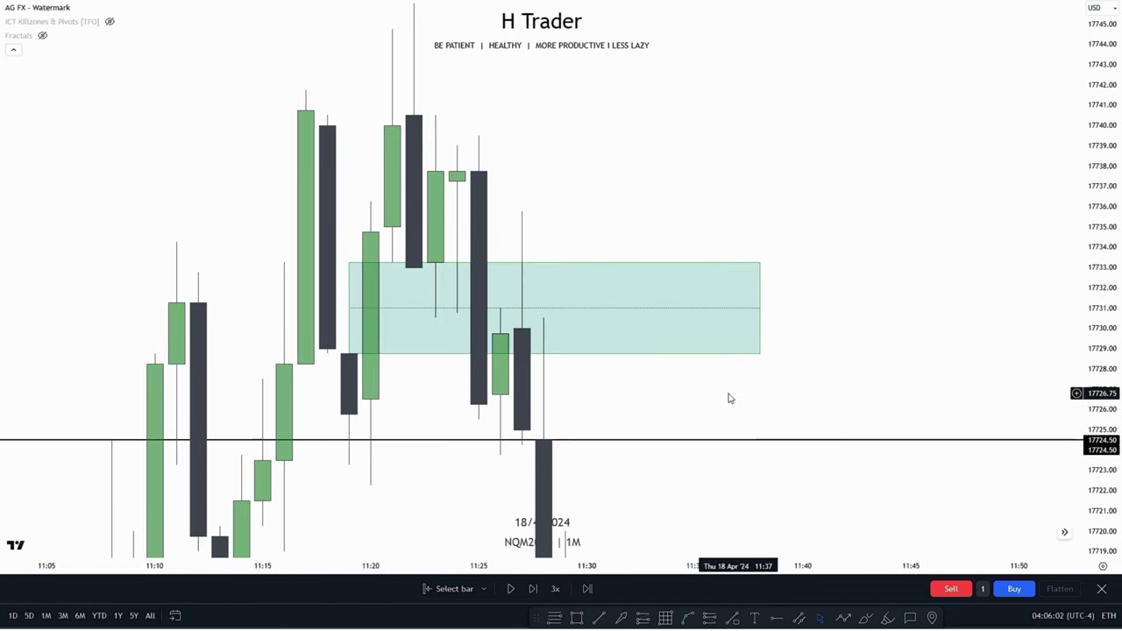
{"action": "left_click", "coordinate": [349, 364]}
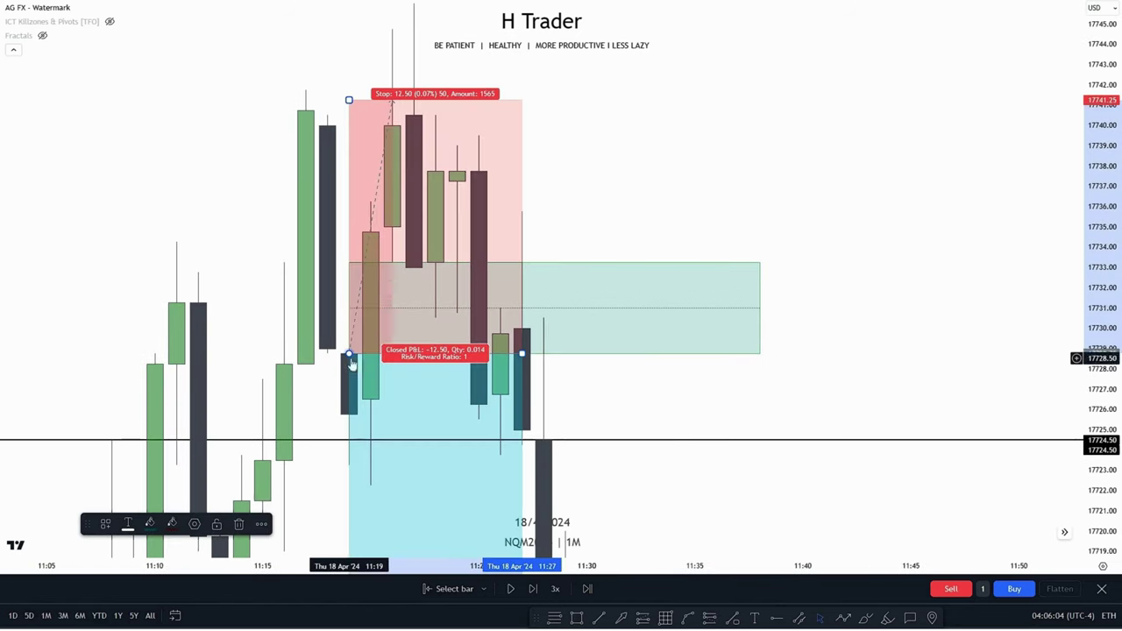
{"action": "left_click_drag", "start_coordinate": [349, 98], "coordinate": [672, 129]}
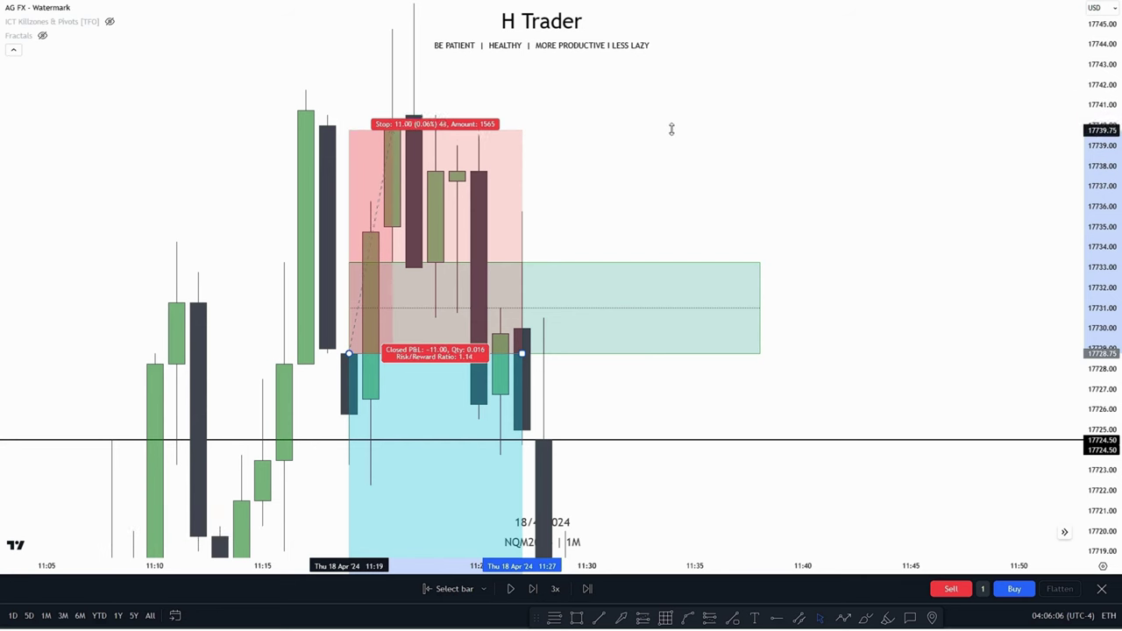
{"action": "left_click_drag", "start_coordinate": [735, 145], "coordinate": [717, 171]}
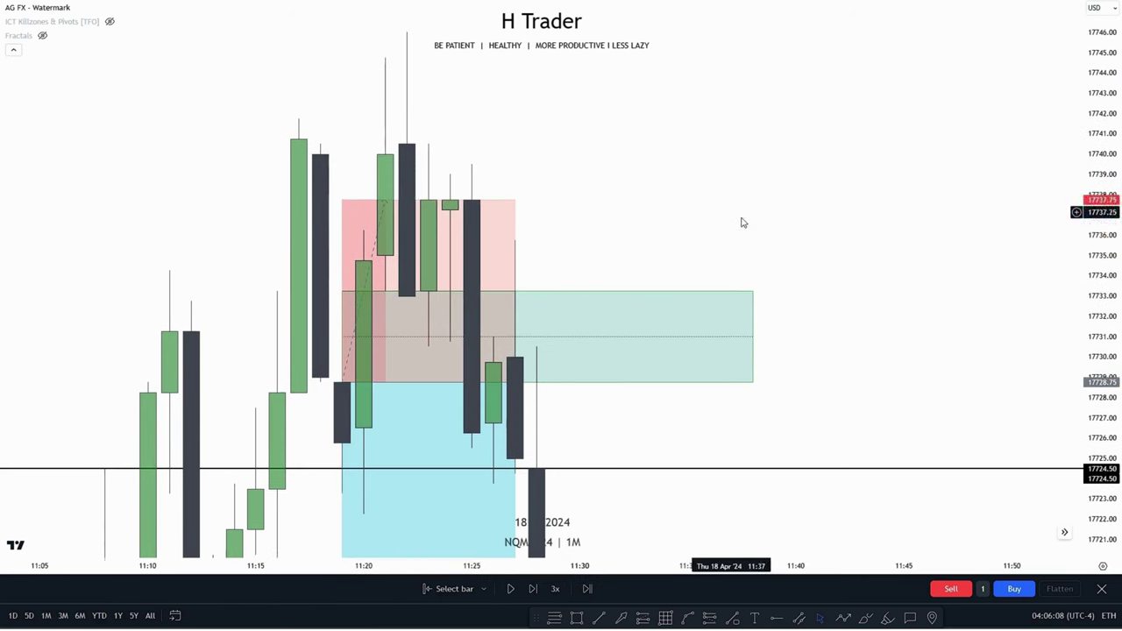
{"action": "scroll", "coordinate": [1009, 263], "scroll_direction": "down", "scroll_amount": 2}
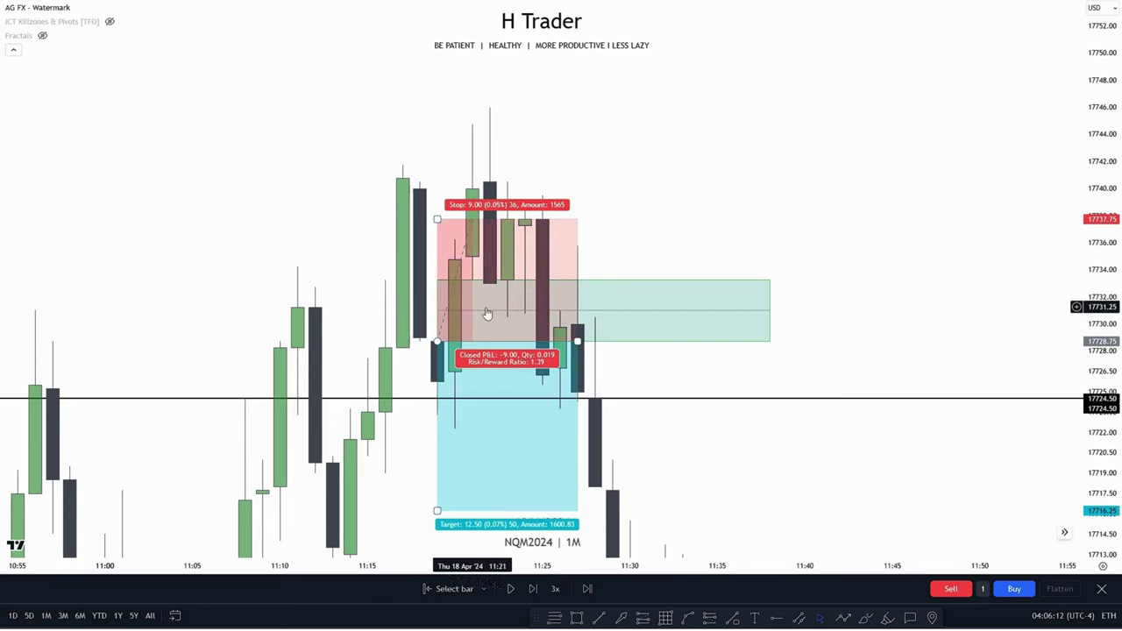
Raise the short position's stop to the swing high at 17746.00.
{"action": "left_click_drag", "start_coordinate": [438, 218], "coordinate": [491, 110]}
{"action": "left_click_drag", "start_coordinate": [1114, 156], "coordinate": [1105, 367]}
{"action": "scroll", "coordinate": [944, 459], "scroll_direction": "down", "scroll_amount": 4}
{"action": "left_click_drag", "start_coordinate": [945, 458], "coordinate": [777, 354]}
{"action": "left_click_drag", "start_coordinate": [1089, 263], "coordinate": [1086, 301]}
{"action": "scroll", "coordinate": [854, 454], "scroll_direction": "down", "scroll_amount": 5}
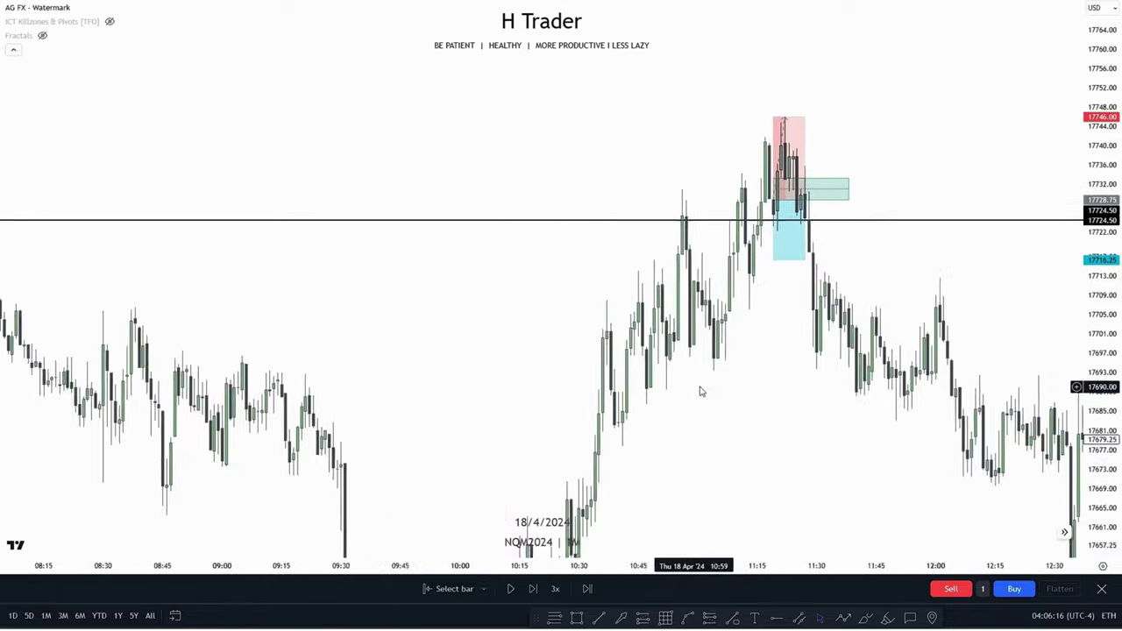
Lower the short position's target to 17705.00, near the low before the final push up.
{"action": "left_click_drag", "start_coordinate": [549, 207], "coordinate": [526, 249]}
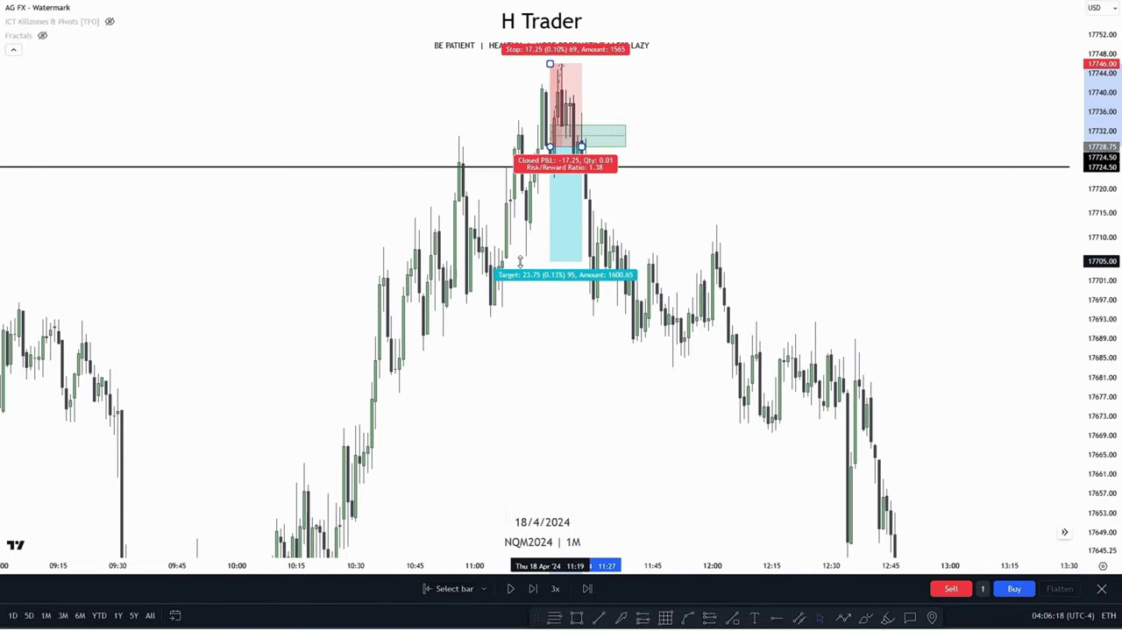
{"action": "left_click", "coordinate": [538, 290]}
{"action": "left_click_drag", "start_coordinate": [645, 243], "coordinate": [604, 257]}
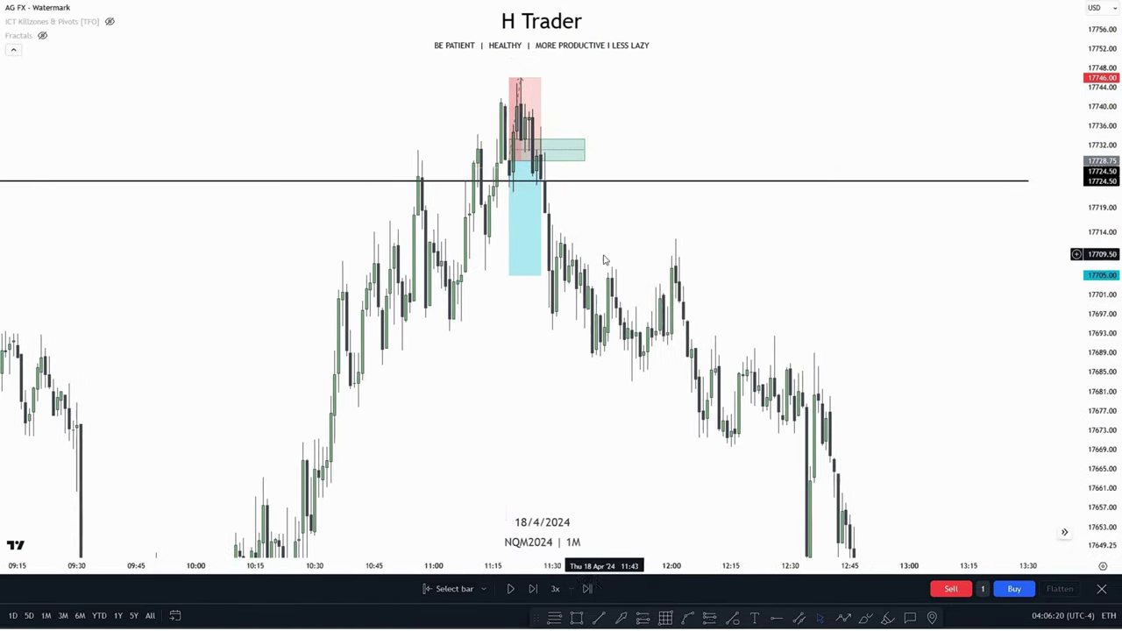
{"action": "left_click_drag", "start_coordinate": [1102, 263], "coordinate": [1102, 326]}
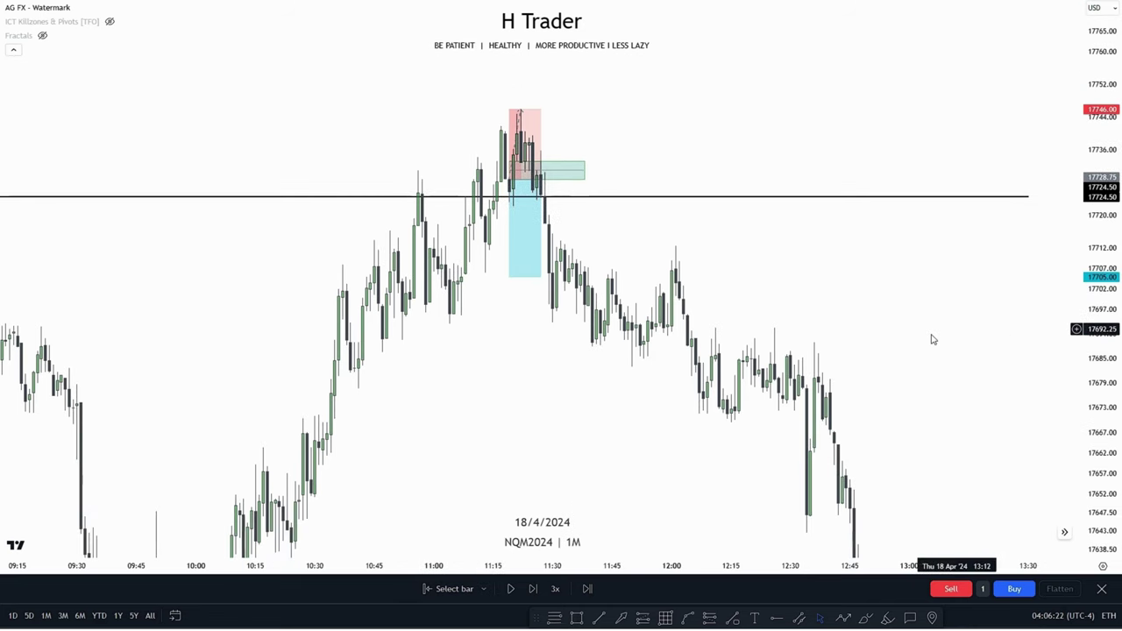
Extend the short position's target down to 17553.00, just above the 17552.00 liquidity line.
{"action": "scroll", "coordinate": [649, 405], "scroll_direction": "down", "scroll_amount": 2}
{"action": "left_click_drag", "start_coordinate": [634, 410], "coordinate": [520, 364]}
{"action": "left_click_drag", "start_coordinate": [1102, 355], "coordinate": [1103, 465]}
{"action": "scroll", "coordinate": [680, 425], "scroll_direction": "down", "scroll_amount": 2}
{"action": "left_click_drag", "start_coordinate": [654, 418], "coordinate": [530, 334]}
{"action": "left_click_drag", "start_coordinate": [1102, 342], "coordinate": [1103, 448]}
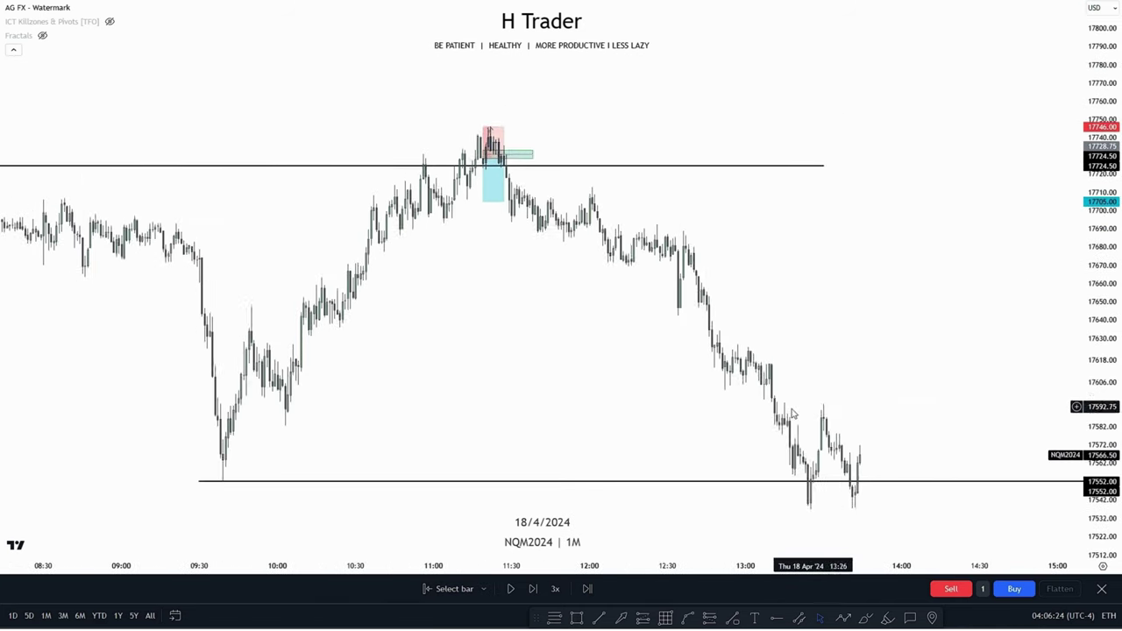
{"action": "scroll", "coordinate": [781, 411], "scroll_direction": "down", "scroll_amount": 2}
{"action": "left_click_drag", "start_coordinate": [719, 399], "coordinate": [629, 379]}
{"action": "left_click_drag", "start_coordinate": [508, 180], "coordinate": [576, 459]}
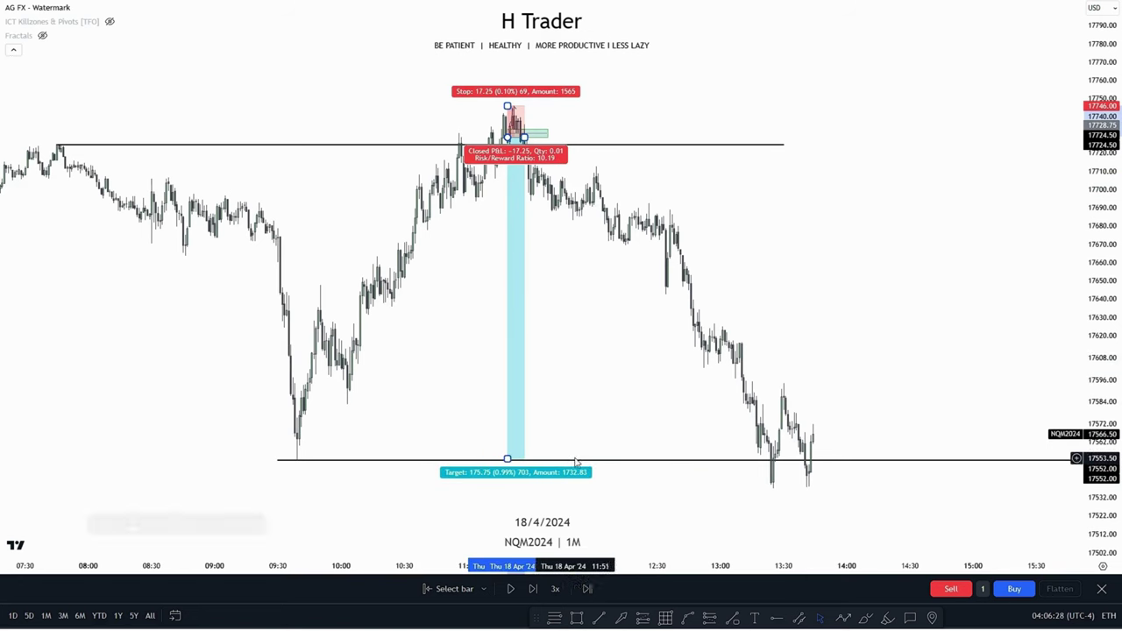
{"action": "left_click", "coordinate": [973, 410]}
Examine the short position's entry and stop around the gap zone and the 17724.50 line up close.
{"action": "left_click_drag", "start_coordinate": [1102, 355], "coordinate": [1102, 249]}
{"action": "scroll", "coordinate": [882, 223], "scroll_direction": "up", "scroll_amount": 6}
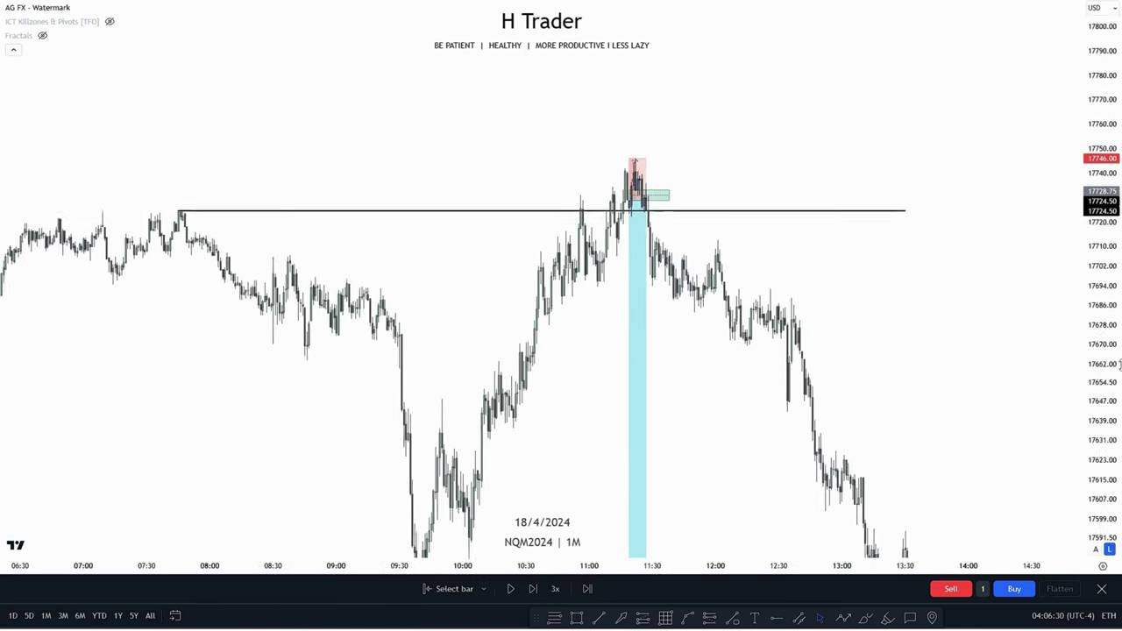
{"action": "scroll", "coordinate": [1013, 362], "scroll_direction": "up", "scroll_amount": 4}
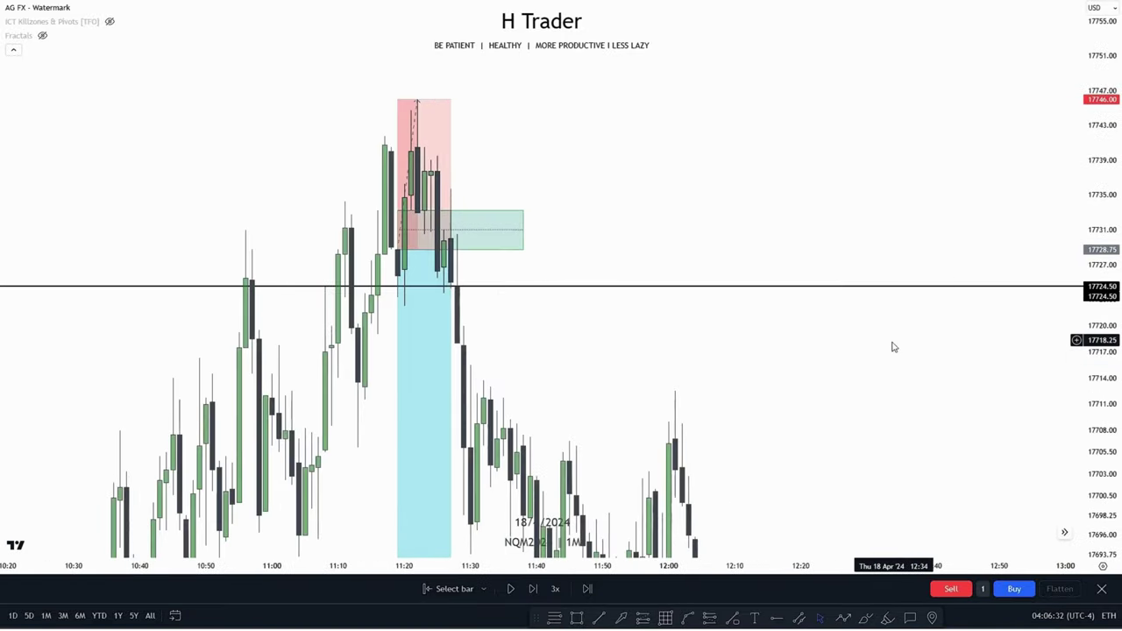
{"action": "left_click_drag", "start_coordinate": [755, 397], "coordinate": [773, 419]}
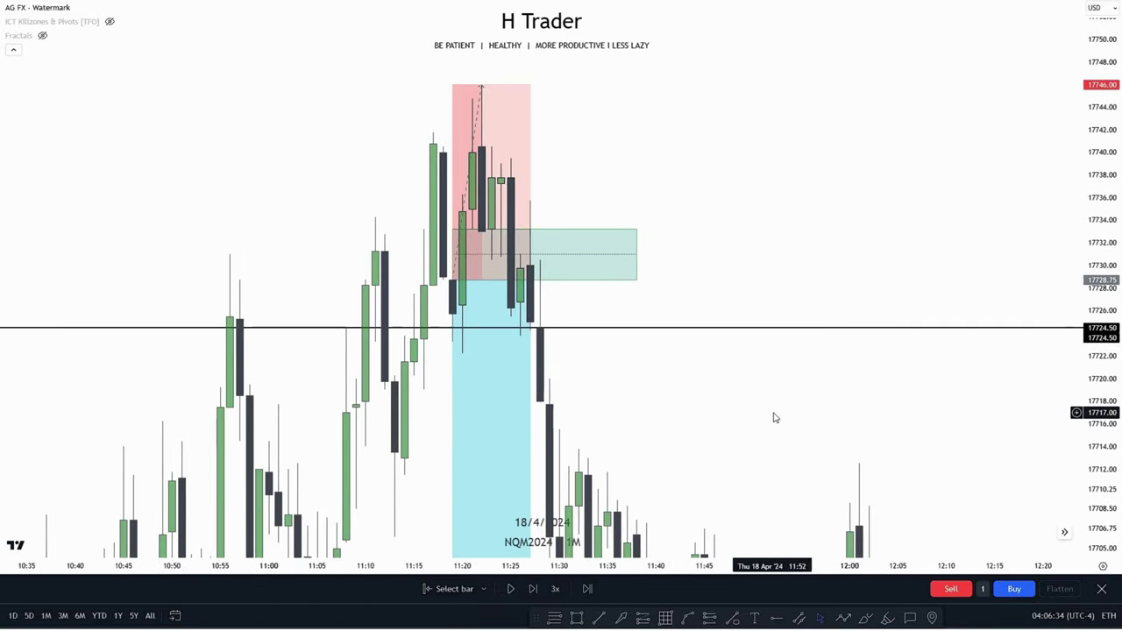